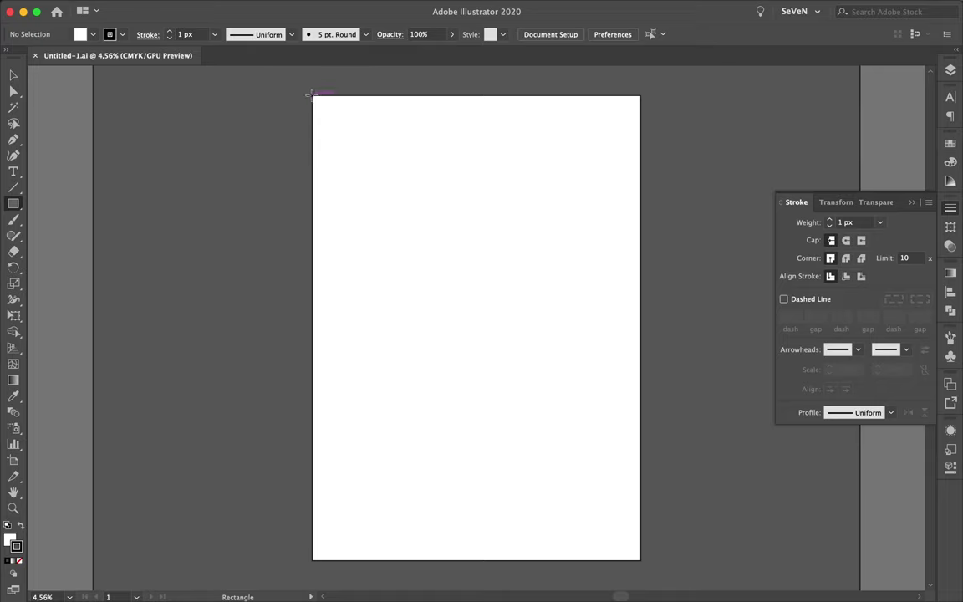
Split a rectangle over the left half into a 21×15 grid with 21 px gutters.
{"action": "left_click_drag", "start_coordinate": [493, 580], "coordinate": [477, 560]}
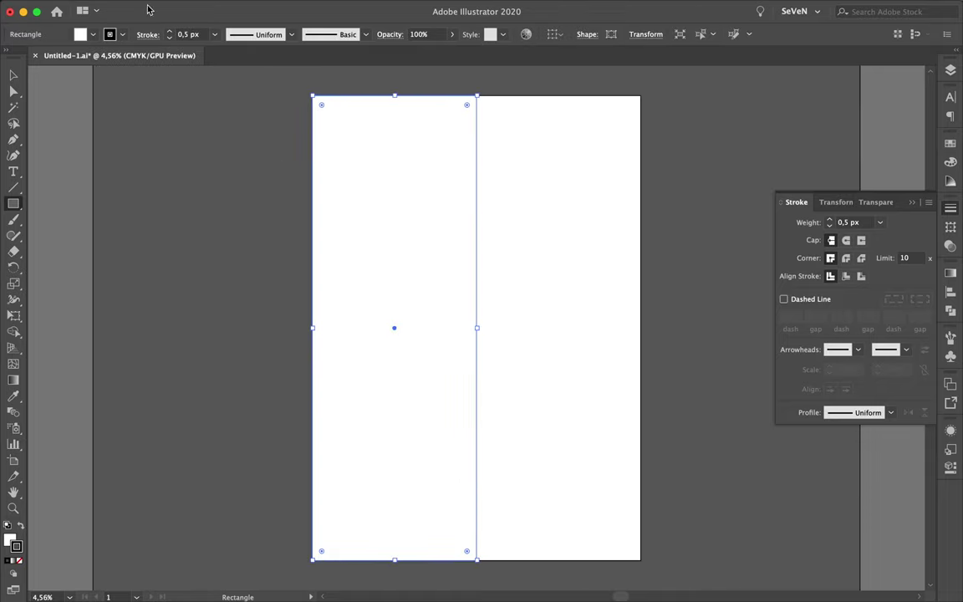
{"action": "left_click", "coordinate": [164, 7]}
{"action": "left_click", "coordinate": [323, 439]}
{"action": "type", "text": "10"}
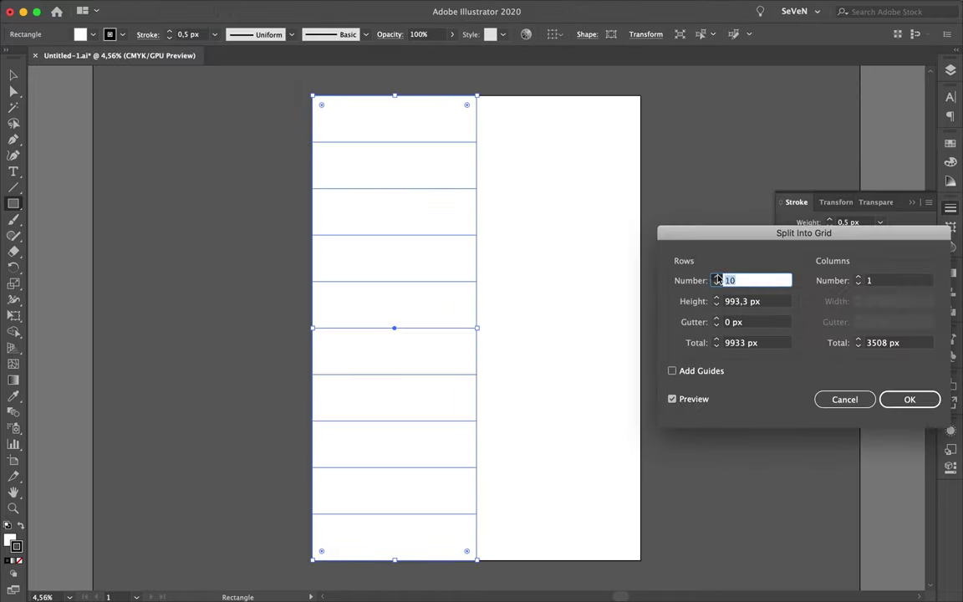
{"action": "type", "text": "21"}
{"action": "key", "text": "Tab"}
{"action": "type", "text": "21"}
{"action": "key", "text": "Tab"}
{"action": "type", "text": "21"}
{"action": "left_click", "coordinate": [859, 322]}
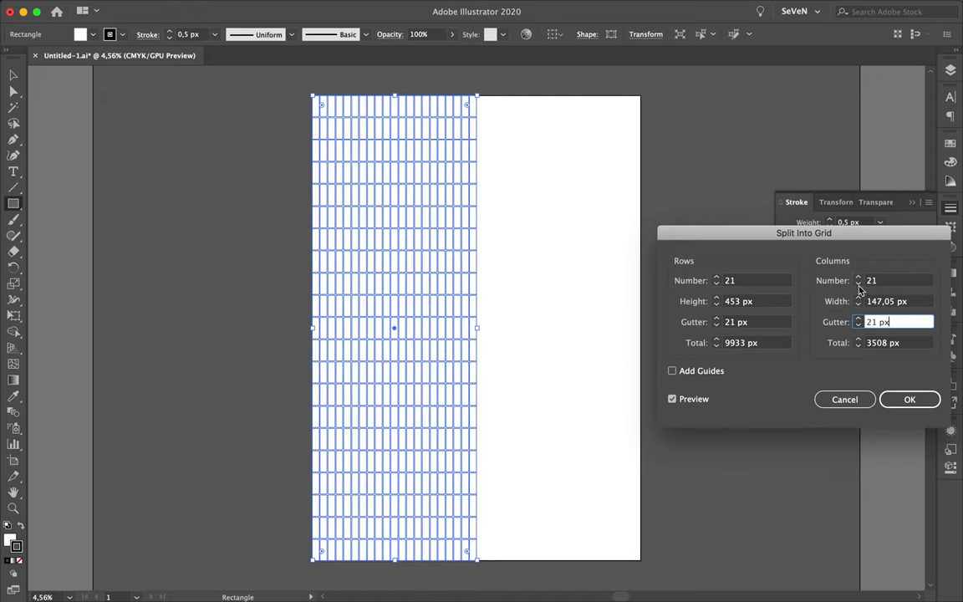
{"action": "left_click", "coordinate": [858, 283]}
{"action": "left_click", "coordinate": [858, 283]}
{"action": "left_click", "coordinate": [858, 283]}
{"action": "left_click", "coordinate": [858, 283]}
{"action": "left_click", "coordinate": [858, 283]}
{"action": "left_click", "coordinate": [909, 399]}
Split a rectangle over the right half into a 20×10 grid without gutters.
{"action": "left_click_drag", "start_coordinate": [476, 95], "coordinate": [641, 560]}
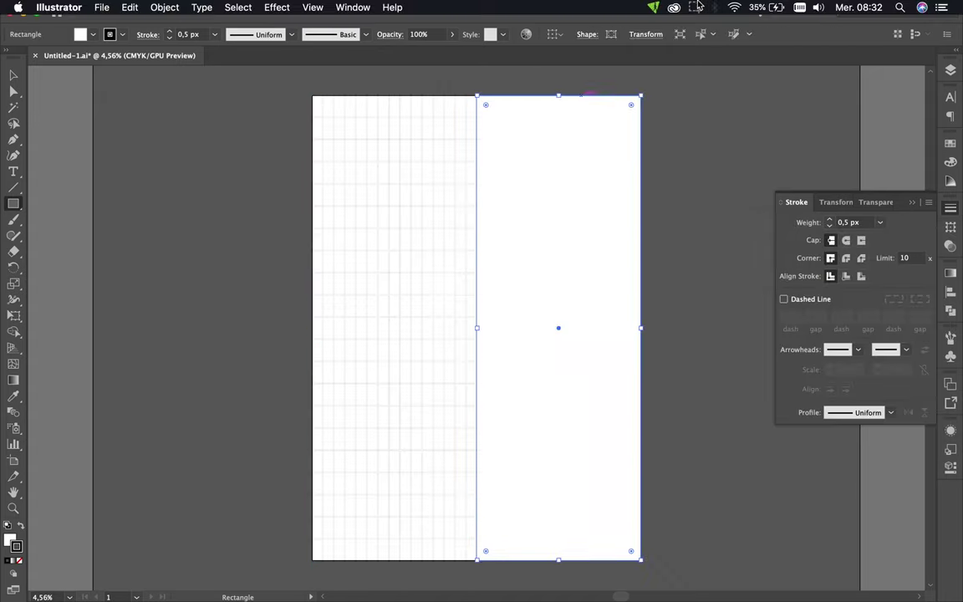
{"action": "left_click", "coordinate": [168, 31]}
{"action": "left_click", "coordinate": [164, 6]}
{"action": "mouse_move", "coordinate": [168, 306]}
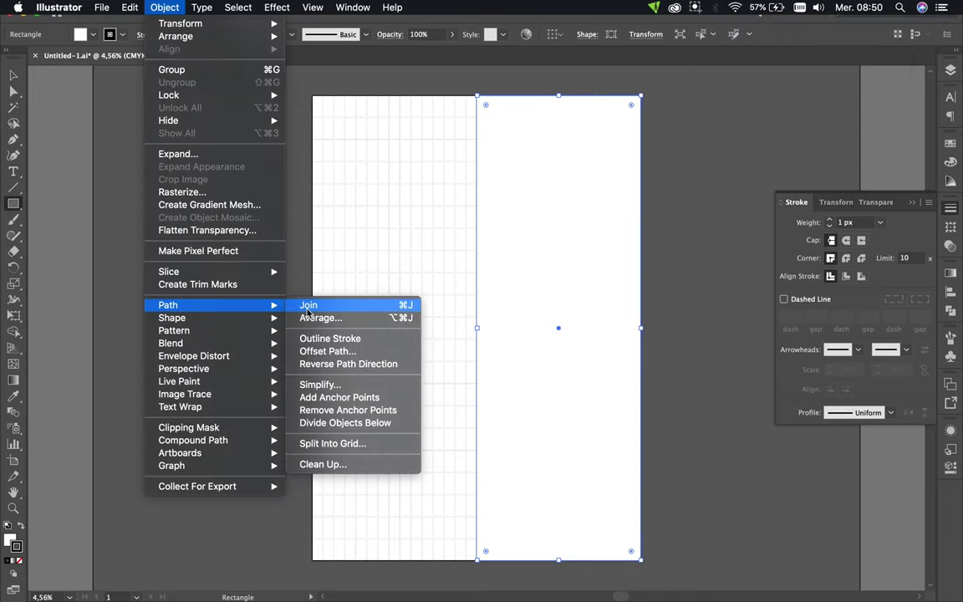
{"action": "left_click", "coordinate": [362, 444]}
{"action": "left_click", "coordinate": [859, 277], "text": "shift"}
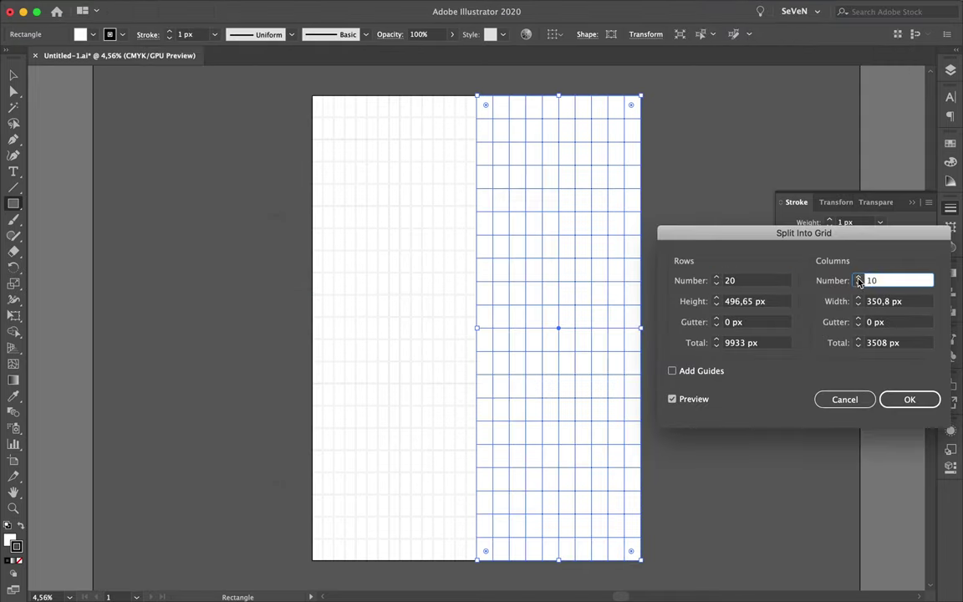
{"action": "left_click", "coordinate": [731, 322]}
{"action": "type", "text": "21"}
{"action": "left_click", "coordinate": [859, 319], "text": "shift"}
{"action": "left_click", "coordinate": [909, 399]}
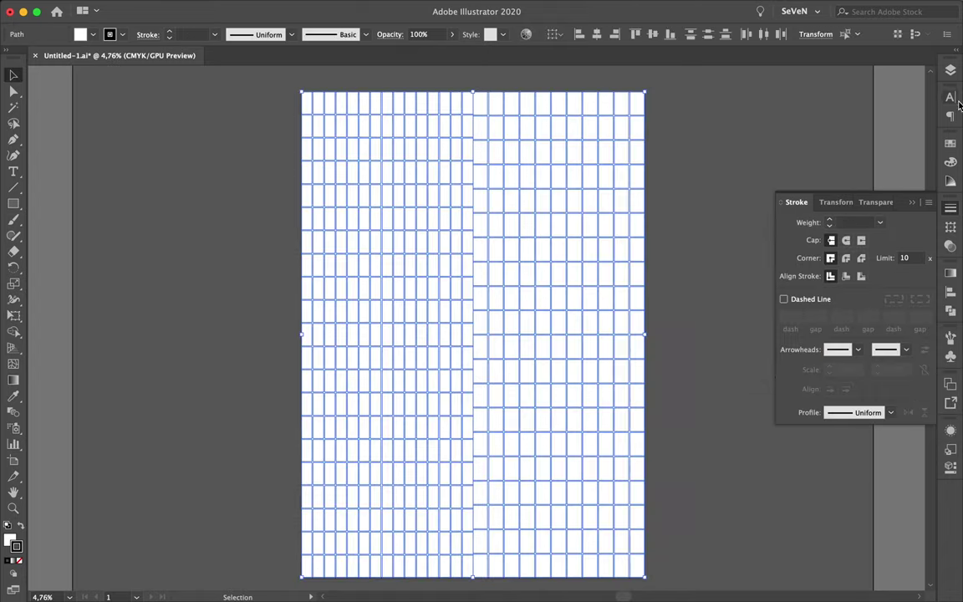
Rename Layer 1 to Grid, add white edge bands on Layer 3, and lock Layer 3.
{"action": "double_click", "coordinate": [853, 97]}
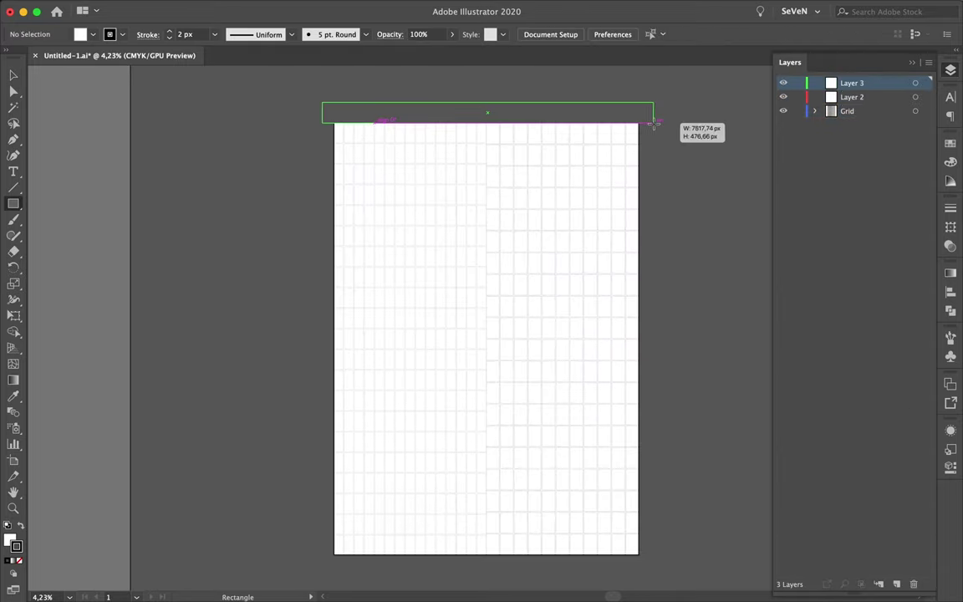
{"action": "left_click_drag", "start_coordinate": [654, 124], "coordinate": [654, 124]}
{"action": "key", "text": "v"}
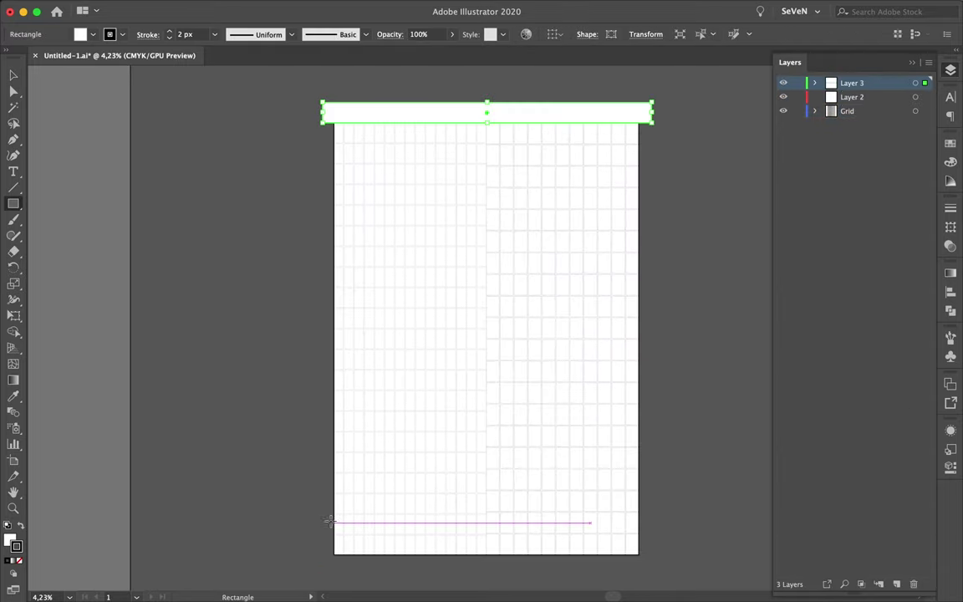
{"action": "left_click_drag", "start_coordinate": [377, 117], "coordinate": [376, 569]}
{"action": "left_click_drag", "start_coordinate": [337, 351], "coordinate": [334, 566]}
{"action": "left_click_drag", "start_coordinate": [684, 106], "coordinate": [640, 566]}
{"action": "key", "text": "v"}
{"action": "left_click", "coordinate": [516, 166]}
{"action": "scroll", "coordinate": [516, 165], "scroll_direction": "up", "scroll_amount": 2}
{"action": "left_click", "coordinate": [798, 83]}
Draw a small top-left rectangle on Layer 2 with white fill and black outline.
{"action": "left_click", "coordinate": [852, 97]}
{"action": "key", "text": "m"}
{"action": "left_click_drag", "start_coordinate": [258, 150], "coordinate": [423, 150]}
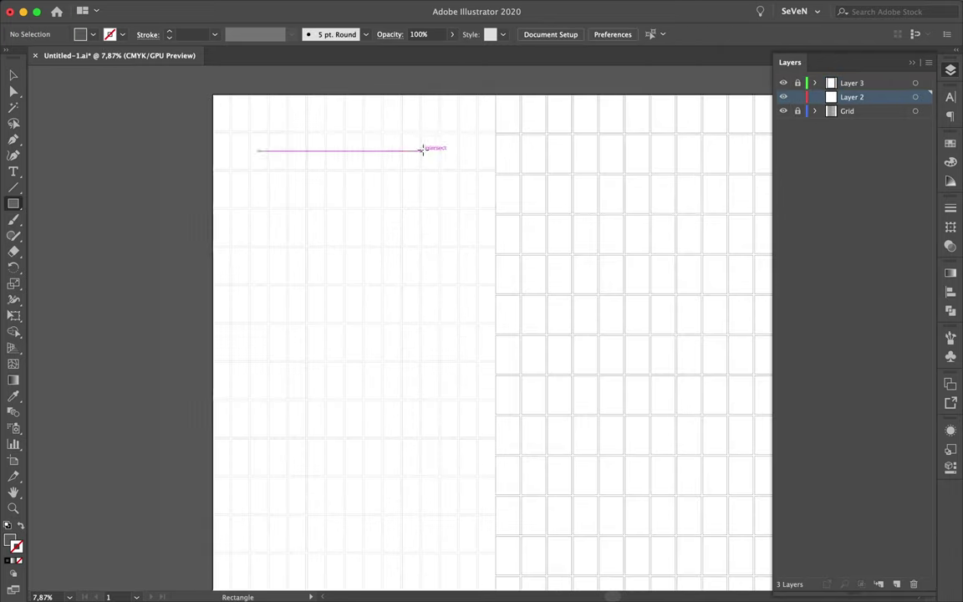
{"action": "scroll", "coordinate": [249, 132], "scroll_direction": "up", "scroll_amount": 2}
{"action": "left_click_drag", "start_coordinate": [249, 133], "coordinate": [312, 257]}
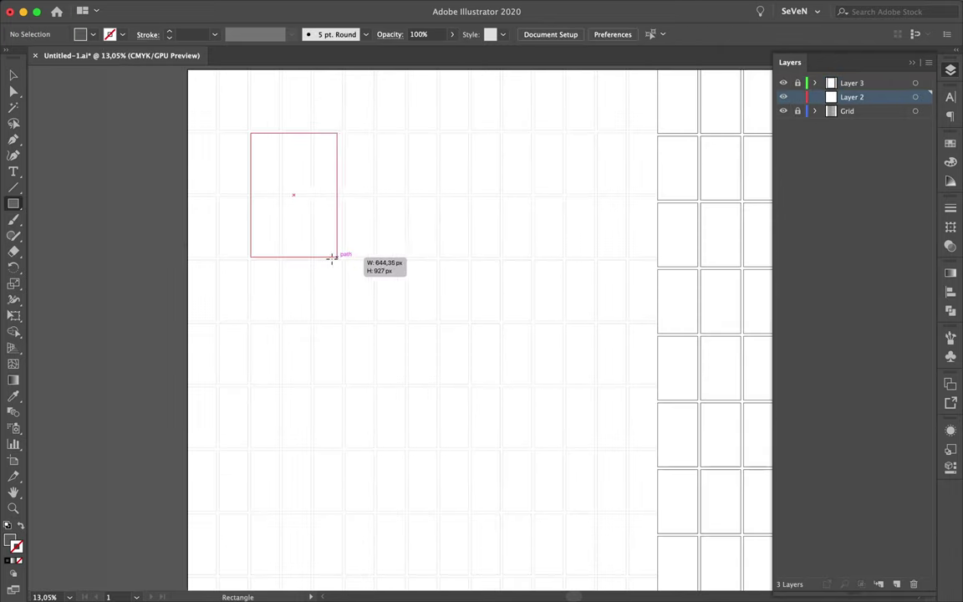
{"action": "key", "text": "i"}
{"action": "left_click", "coordinate": [224, 92]}
Copy the rectangle right, draw a pentagon, and blend them using Specified Steps.
{"action": "scroll", "coordinate": [289, 186], "scroll_direction": "down", "scroll_amount": 4}
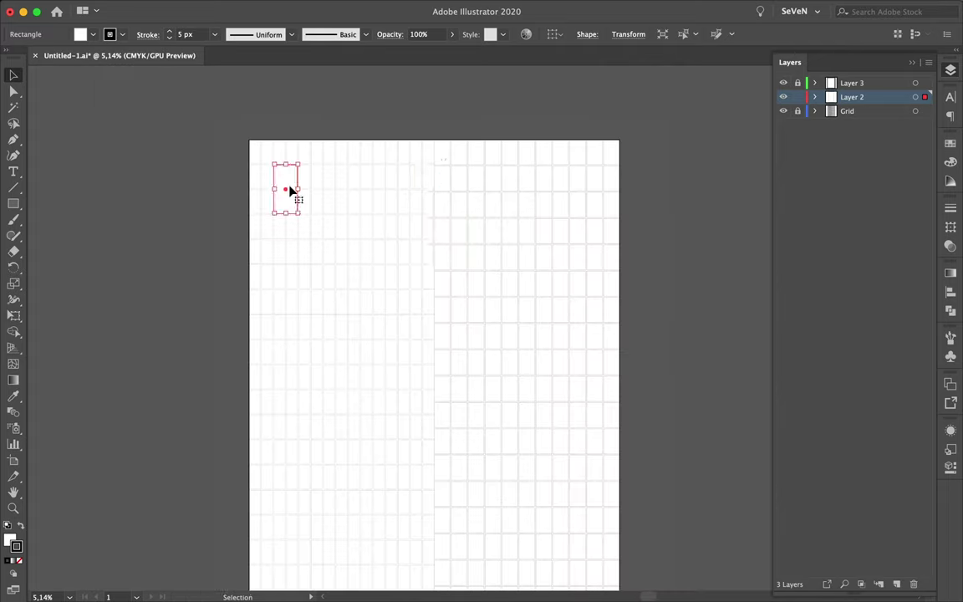
{"action": "left_click_drag", "start_coordinate": [291, 194], "coordinate": [474, 205]}
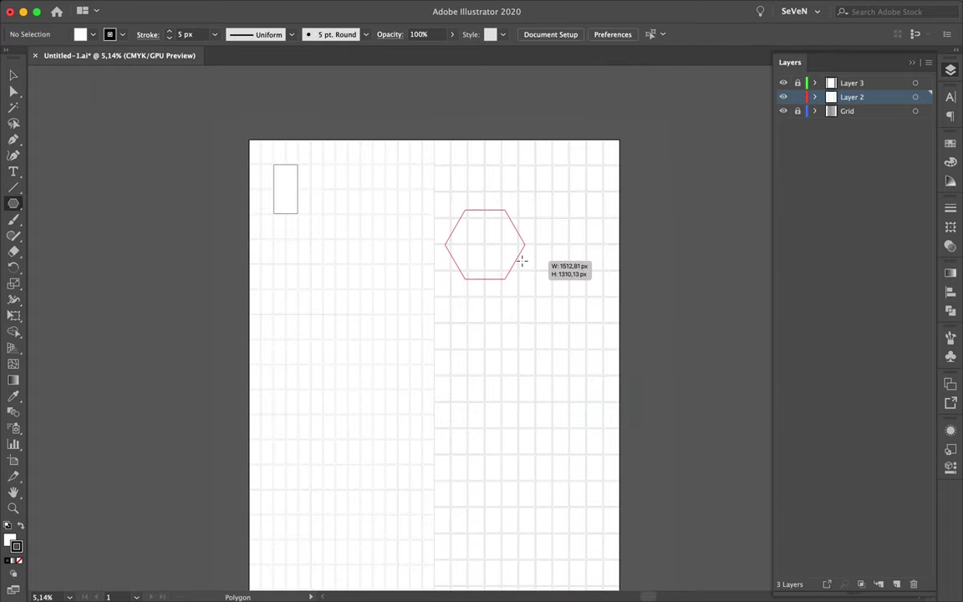
{"action": "left_click_drag", "start_coordinate": [524, 248], "coordinate": [525, 222]}
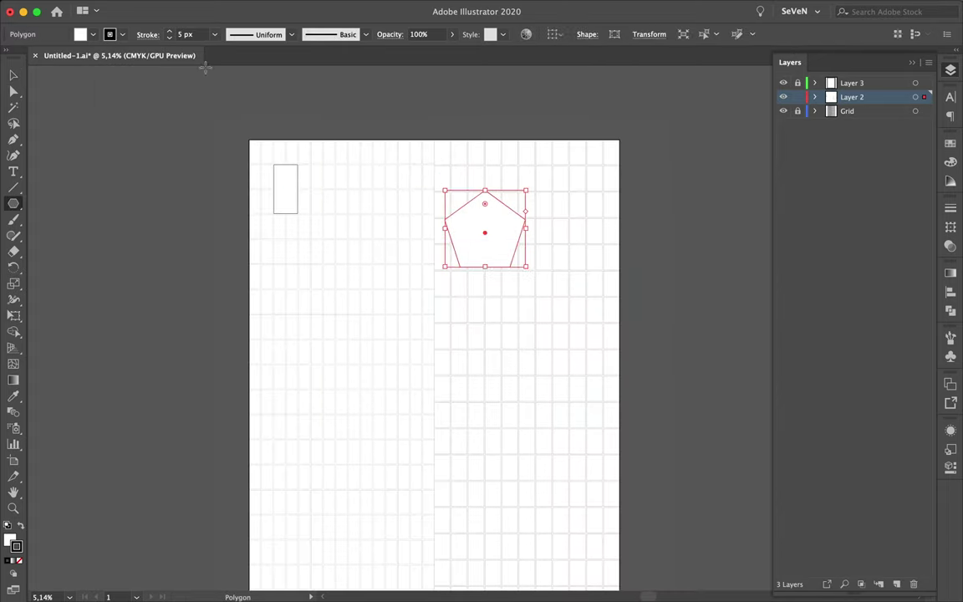
{"action": "key", "text": "super+a"}
{"action": "key", "text": "alt+super+b"}
{"action": "double_click", "coordinate": [13, 411]}
{"action": "left_click", "coordinate": [155, 378]}
{"action": "left_click", "coordinate": [60, 440]}
{"action": "key", "text": "Return"}
Draw a white circle below the blend and add it as the ribbon's end.
{"action": "key", "text": "v"}
{"action": "scroll", "coordinate": [497, 238], "scroll_direction": "down", "scroll_amount": 2}
{"action": "left_click", "coordinate": [459, 201]}
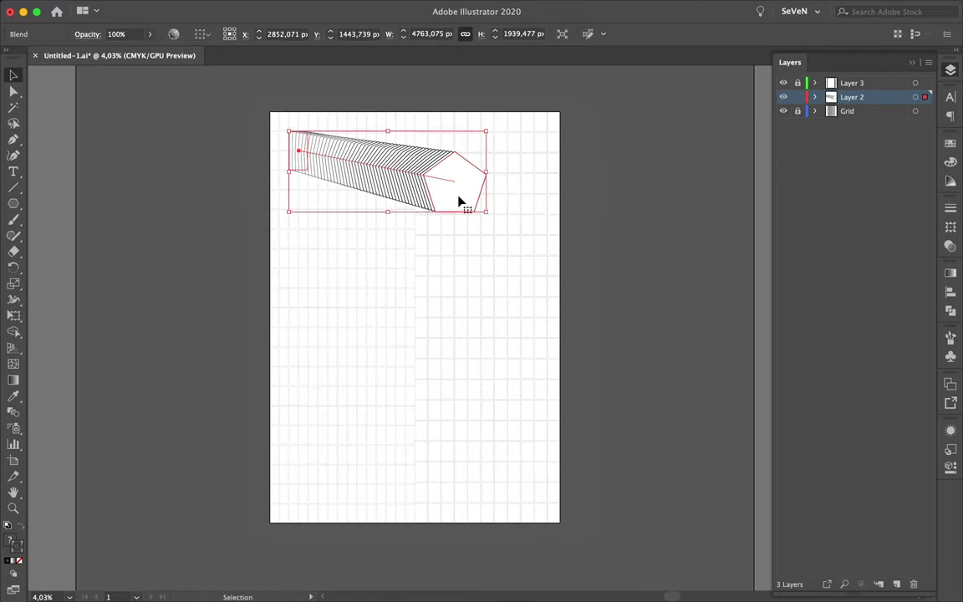
{"action": "key", "text": "l"}
{"action": "scroll", "coordinate": [338, 286], "scroll_direction": "up", "scroll_amount": 2}
{"action": "left_click_drag", "start_coordinate": [366, 318], "coordinate": [375, 324]}
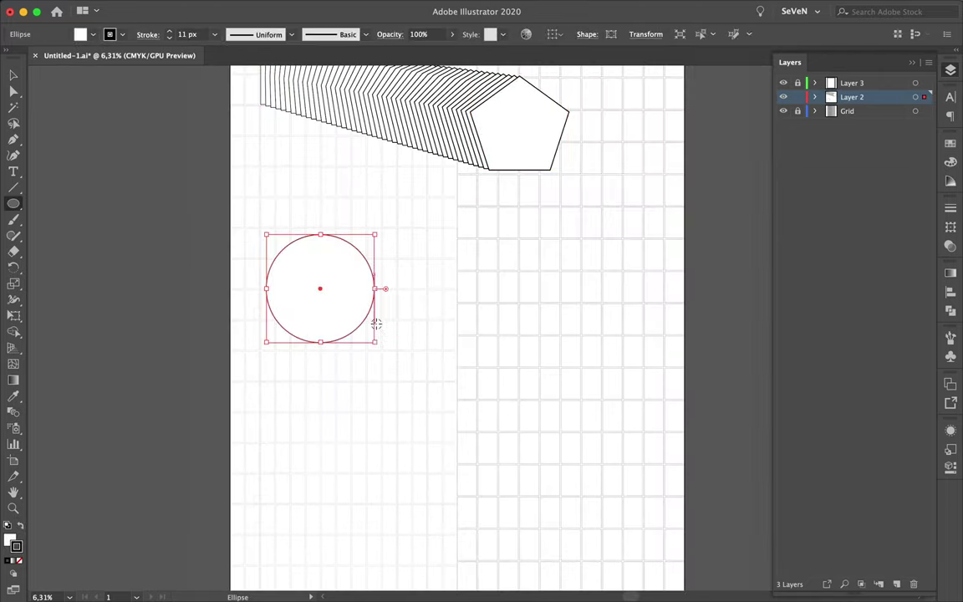
{"action": "left_click", "coordinate": [322, 297]}
{"action": "scroll", "coordinate": [388, 286], "scroll_direction": "down", "scroll_amount": 3}
{"action": "scroll", "coordinate": [387, 308], "scroll_direction": "down", "scroll_amount": 2}
{"action": "key", "text": "v"}
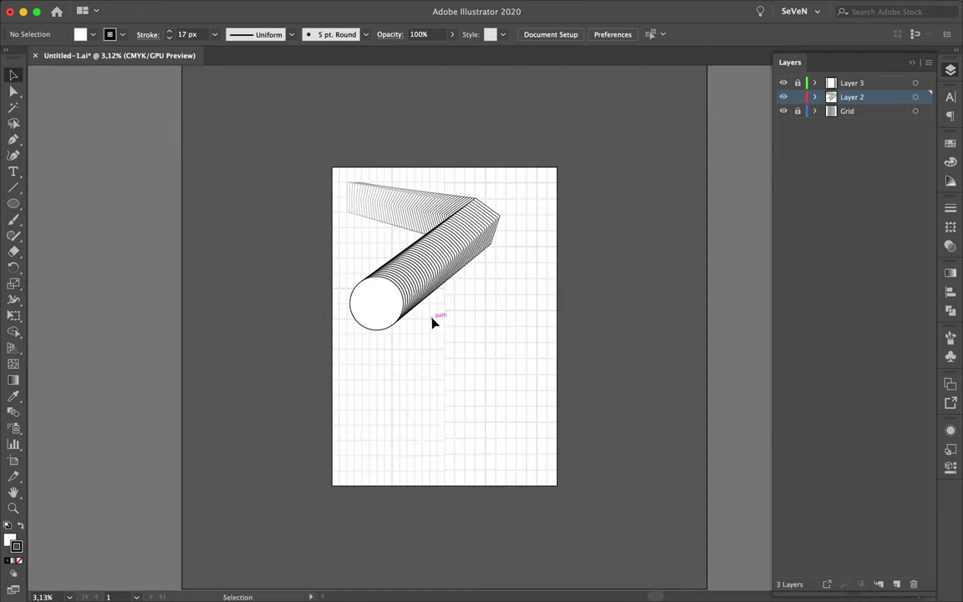
{"action": "left_click", "coordinate": [385, 309]}
Add a star as the blend's end and curve the spine into an S-bend.
{"action": "left_click_drag", "start_coordinate": [13, 204], "coordinate": [63, 267]}
{"action": "left_click_drag", "start_coordinate": [465, 389], "coordinate": [497, 426]}
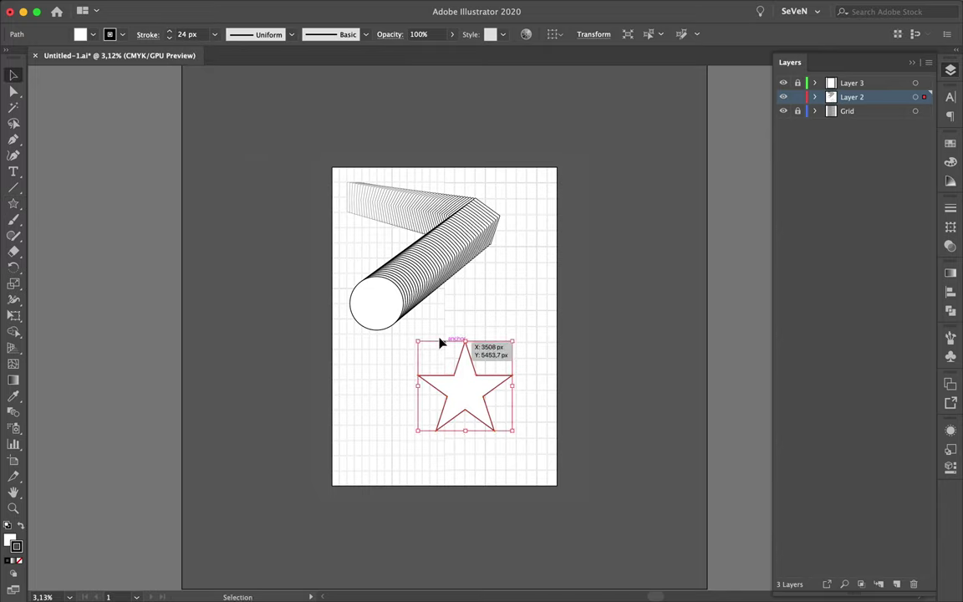
{"action": "key", "text": "alt+ctrl+b"}
{"action": "scroll", "coordinate": [455, 368], "scroll_direction": "up", "scroll_amount": 2}
{"action": "key", "text": "a"}
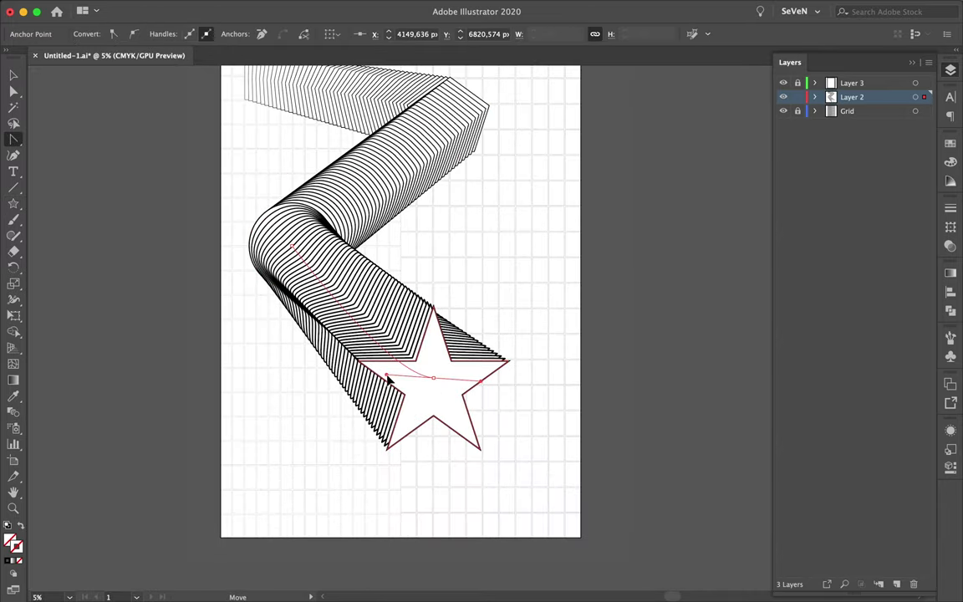
{"action": "left_click_drag", "start_coordinate": [387, 380], "coordinate": [312, 340]}
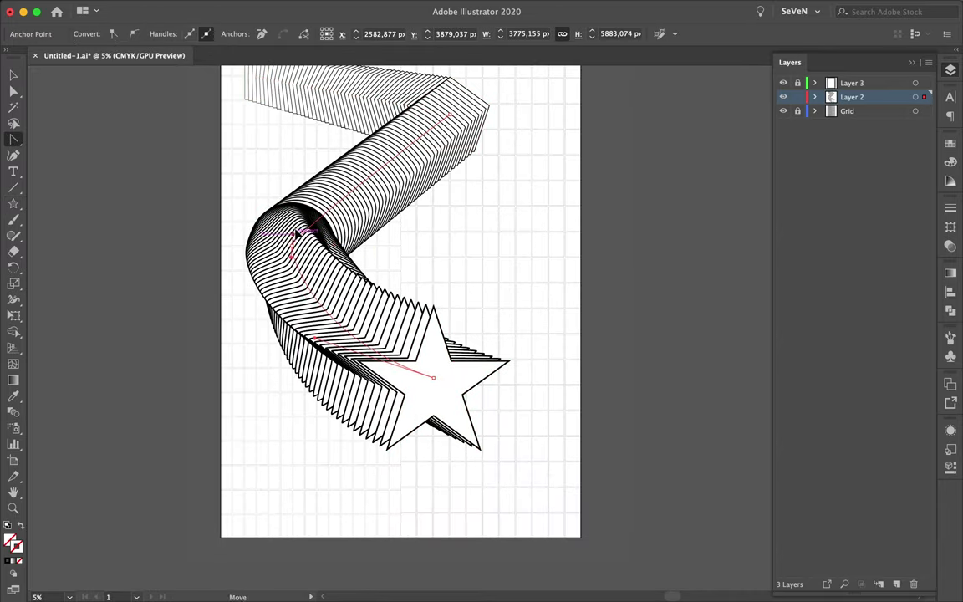
{"action": "left_click_drag", "start_coordinate": [297, 235], "coordinate": [311, 221]}
{"action": "left_click_drag", "start_coordinate": [446, 117], "coordinate": [414, 97]}
Expand the blend into separate paths and scale the ribbon group down slightly.
{"action": "key", "text": "v"}
{"action": "key", "text": "ctrl+0"}
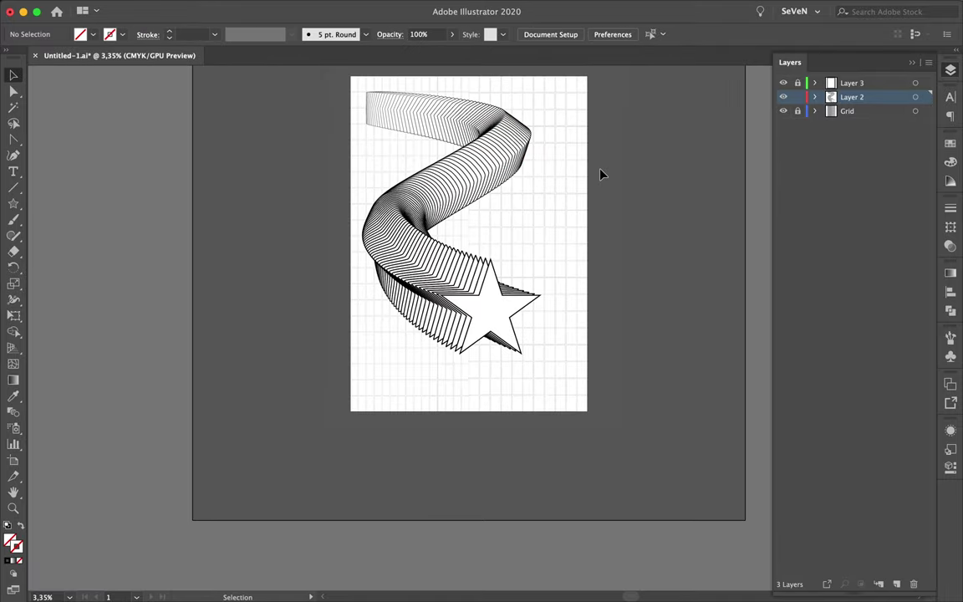
{"action": "key", "text": "ctrl+a"}
{"action": "left_click", "coordinate": [165, 7]}
{"action": "left_click", "coordinate": [179, 156]}
{"action": "left_click", "coordinate": [165, 6]}
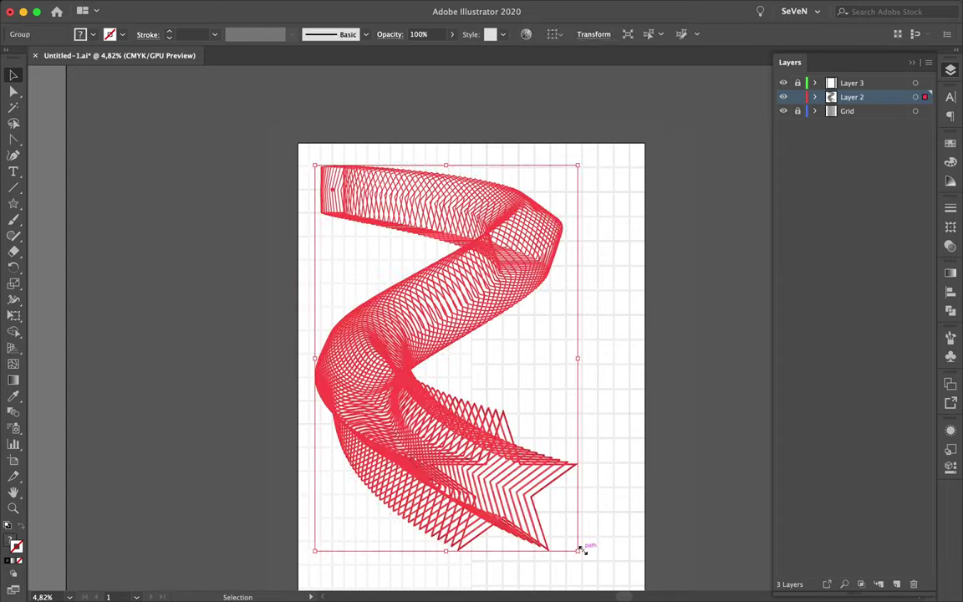
{"action": "left_click_drag", "start_coordinate": [578, 549], "coordinate": [552, 522]}
{"action": "key", "text": "ctrl+shift+a"}
{"action": "scroll", "coordinate": [539, 398], "scroll_direction": "down", "scroll_amount": 2}
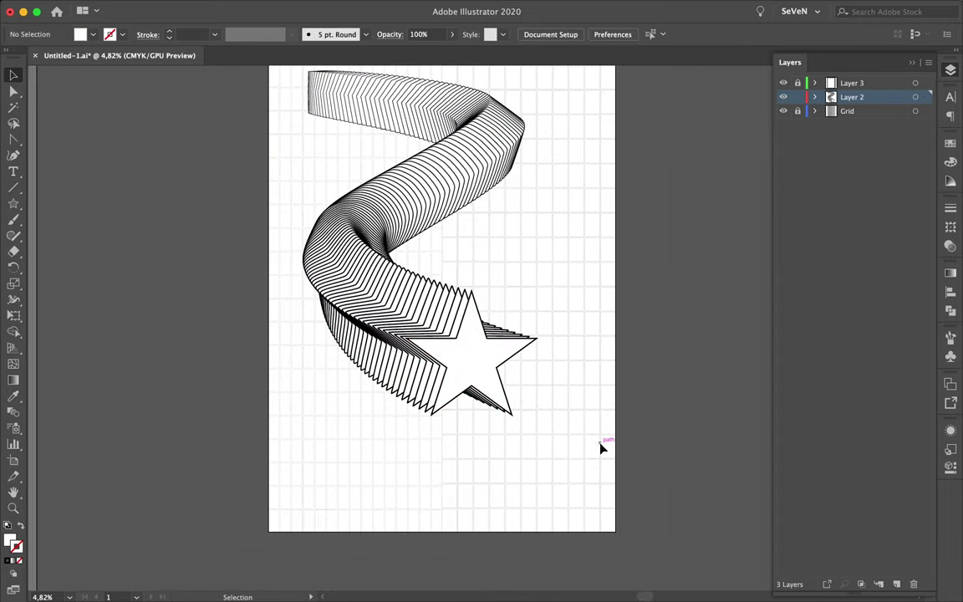
Enlarge the ZERO INFORMATION #20 title over the ribbon.
{"action": "left_click", "coordinate": [493, 361]}
{"action": "left_click", "coordinate": [599, 357]}
{"action": "scroll", "coordinate": [531, 249], "scroll_direction": "up", "scroll_amount": 5}
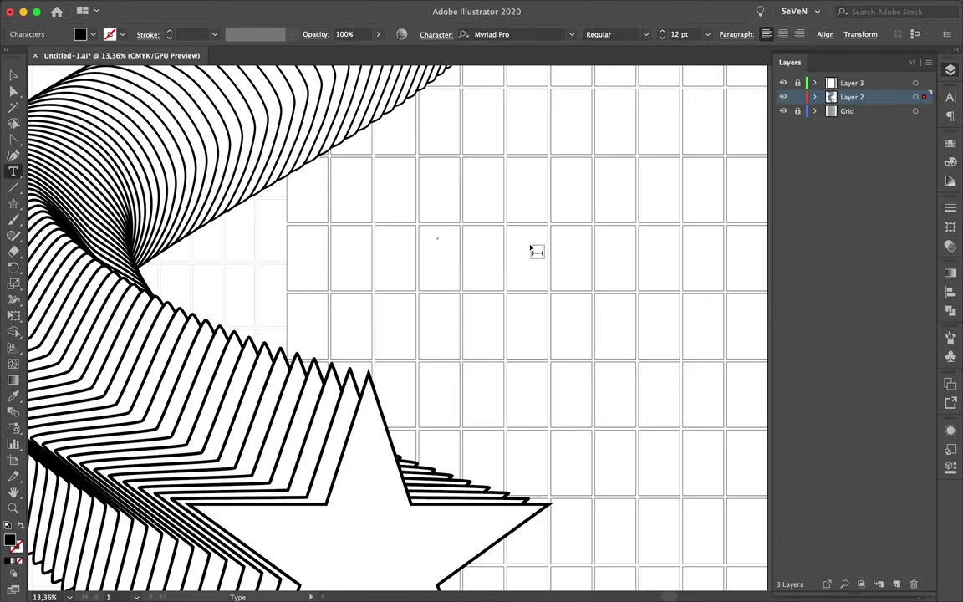
{"action": "key", "text": "ctrl+v"}
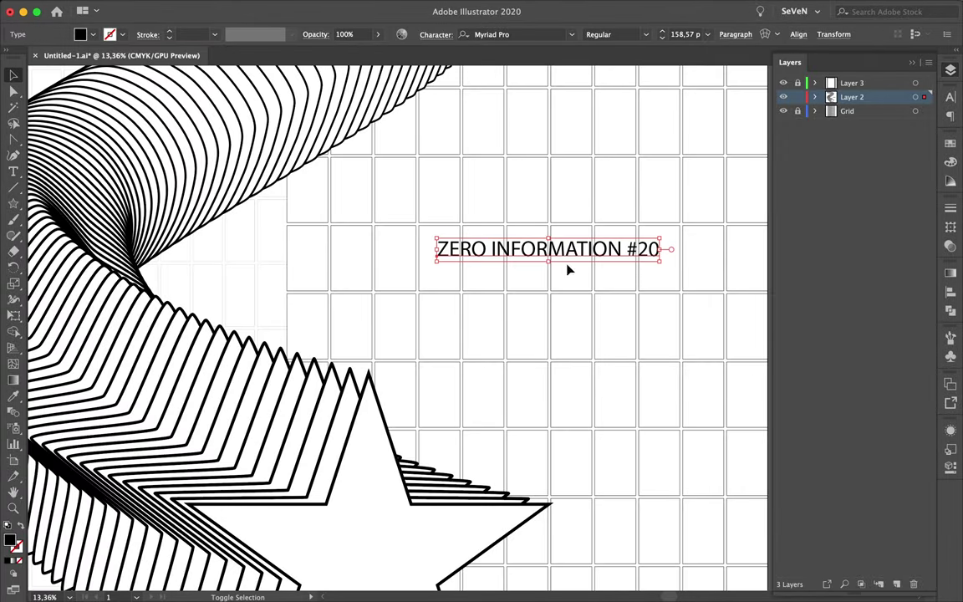
Set the title in Schwager Sans Bold with -21 tracking, stacked on three lines.
{"action": "left_click", "coordinate": [950, 98]}
{"action": "type", "text": "schwager"}
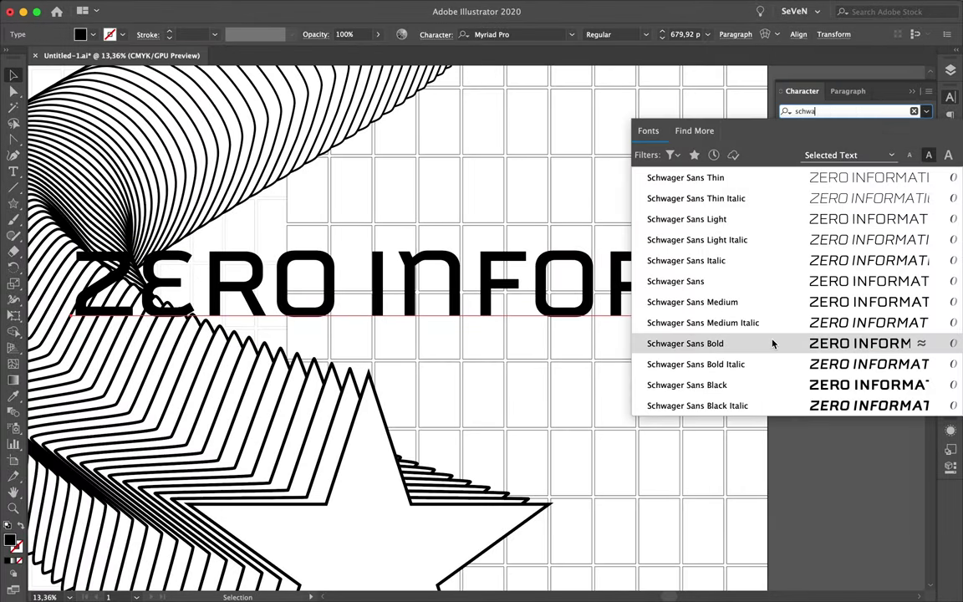
{"action": "left_click", "coordinate": [772, 342]}
{"action": "left_click", "coordinate": [879, 172]}
{"action": "key", "text": "t"}
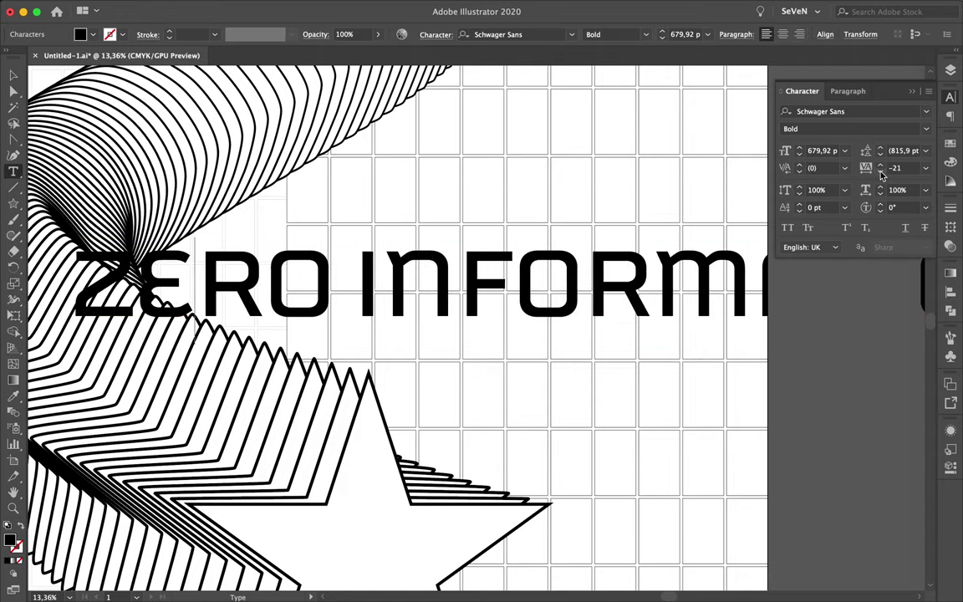
{"action": "left_click", "coordinate": [799, 171]}
{"action": "scroll", "coordinate": [382, 253], "scroll_direction": "down", "scroll_amount": 5}
{"action": "type", "text": "v"}
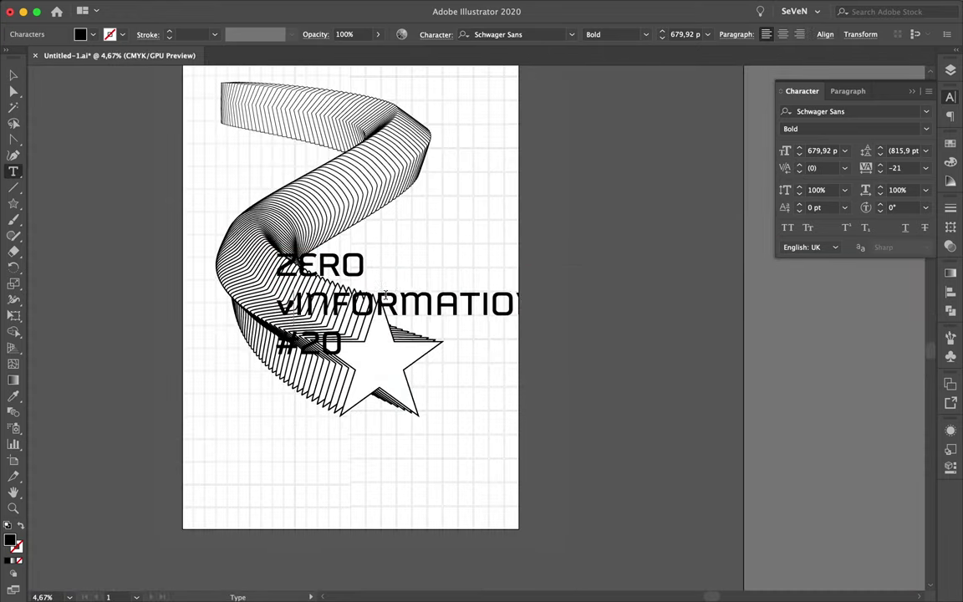
{"action": "key", "text": "Escape"}
{"action": "left_click", "coordinate": [130, 7]}
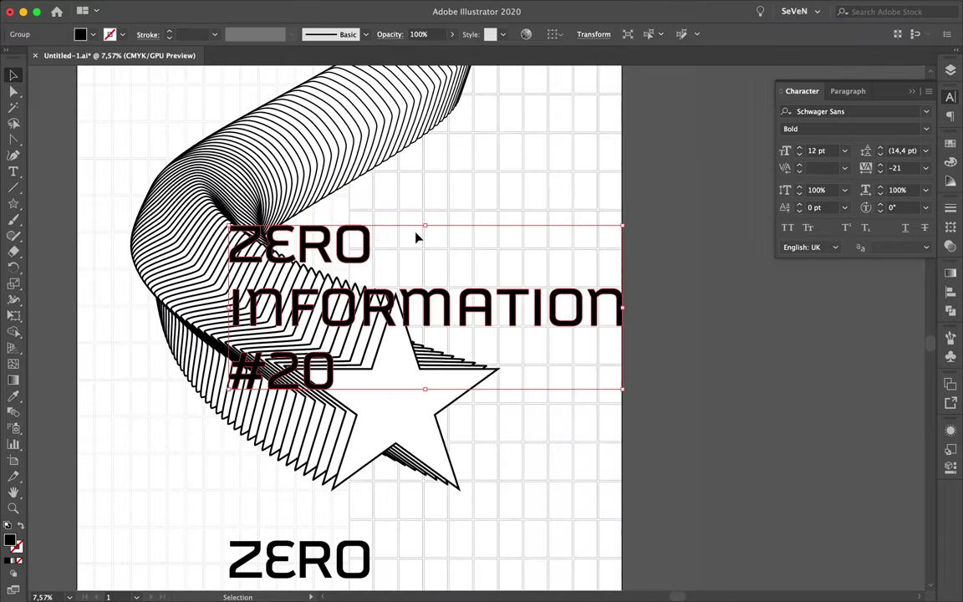
Reposition and enlarge the title lettering across the poster.
{"action": "mouse_move", "coordinate": [368, 242]}
{"action": "left_mouse_down"}
{"action": "mouse_move", "coordinate": [482, 235]}
{"action": "mouse_move", "coordinate": [386, 195]}
{"action": "left_mouse_up"}
{"action": "left_click_drag", "start_coordinate": [444, 335], "coordinate": [552, 489]}
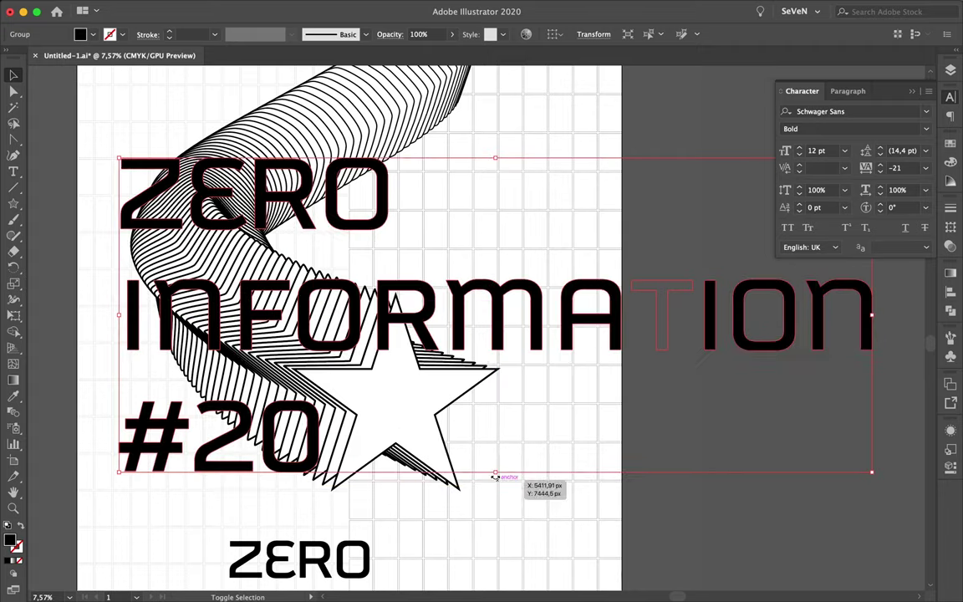
{"action": "key", "text": "super+minus"}
{"action": "left_click", "coordinate": [445, 310]}
Move the word ZERO to the top right and drop a copy at the upper left.
{"action": "left_click", "coordinate": [419, 318]}
{"action": "mouse_move", "coordinate": [249, 325]}
{"action": "left_mouse_down"}
{"action": "mouse_move", "coordinate": [542, 170]}
{"action": "mouse_move", "coordinate": [552, 178]}
{"action": "mouse_move", "coordinate": [213, 251]}
{"action": "left_mouse_up"}
{"action": "left_click", "coordinate": [234, 285]}
{"action": "left_click", "coordinate": [915, 92]}
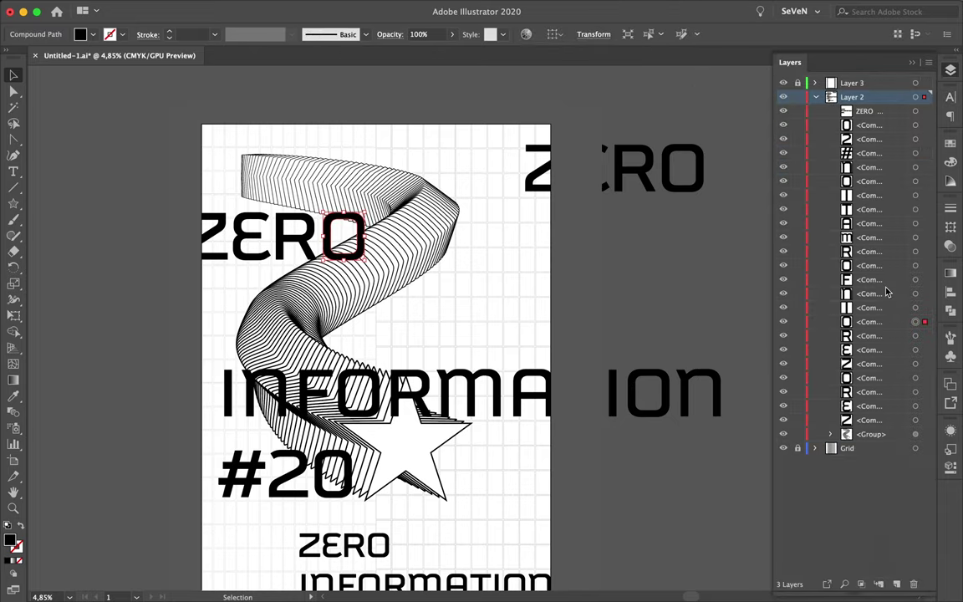
Restack the upper-left ZERO's O among the ribbon stripes in the Layers panel.
{"action": "scroll", "coordinate": [877, 383], "scroll_direction": "down", "scroll_amount": 2}
{"action": "scroll", "coordinate": [879, 576], "scroll_direction": "down", "scroll_amount": 5}
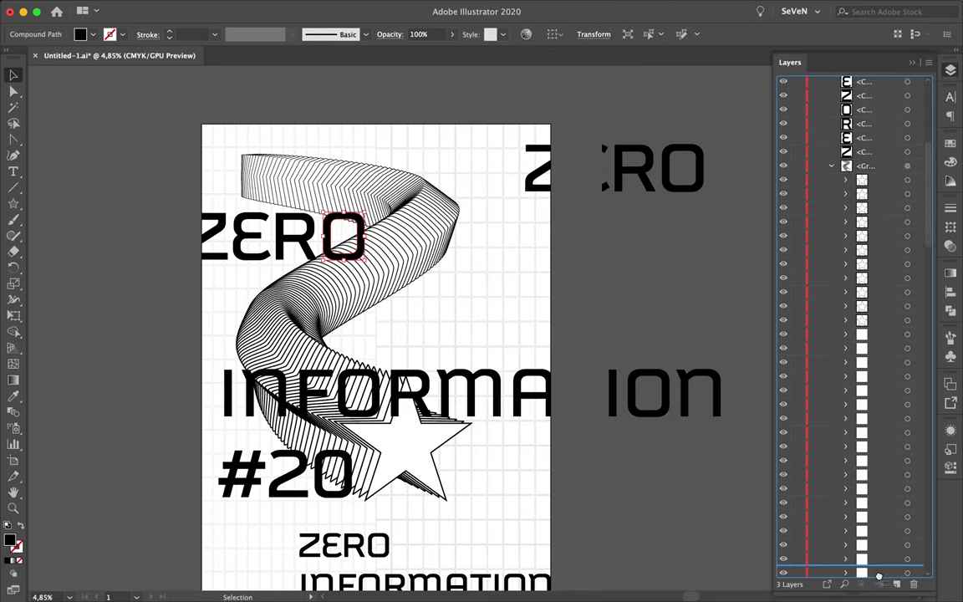
{"action": "scroll", "coordinate": [878, 550], "scroll_direction": "down", "scroll_amount": 5}
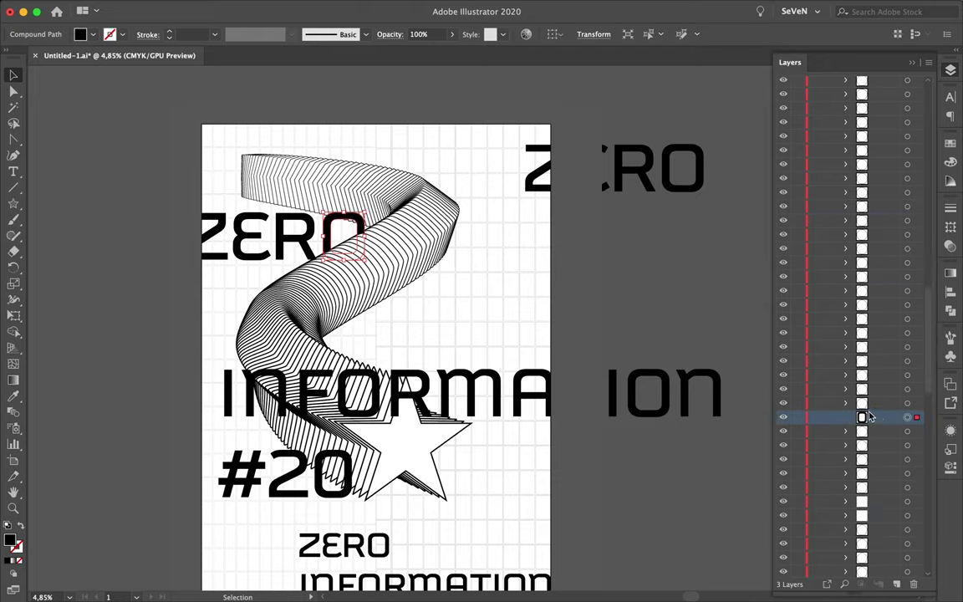
{"action": "left_click_drag", "start_coordinate": [866, 520], "coordinate": [881, 329]}
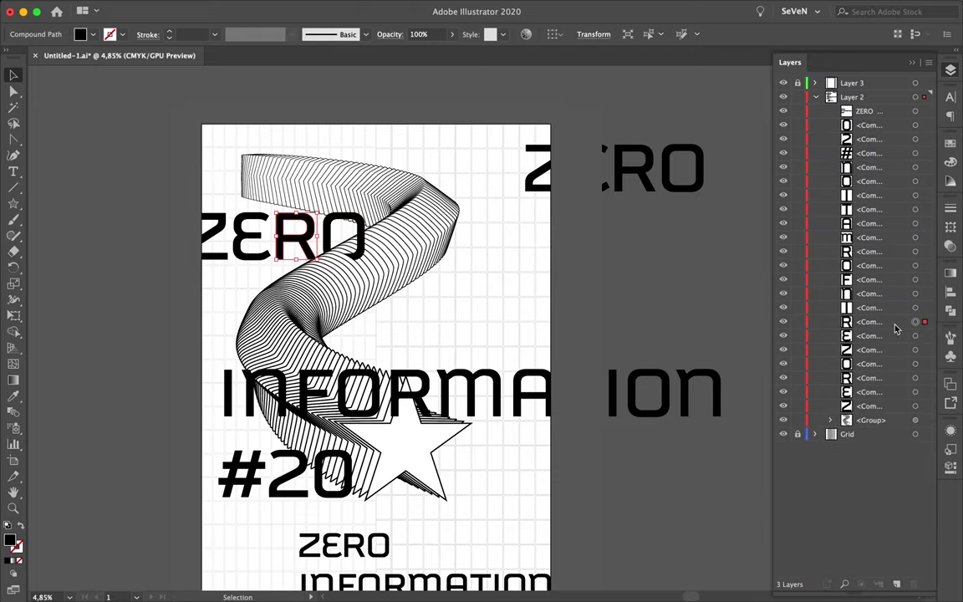
{"action": "left_click_drag", "start_coordinate": [874, 430], "coordinate": [875, 427]}
{"action": "scroll", "coordinate": [315, 224], "scroll_direction": "up", "scroll_amount": 2}
Shift the Z left and raise the Z, E and R letters.
{"action": "left_click_drag", "start_coordinate": [162, 228], "coordinate": [155, 228]}
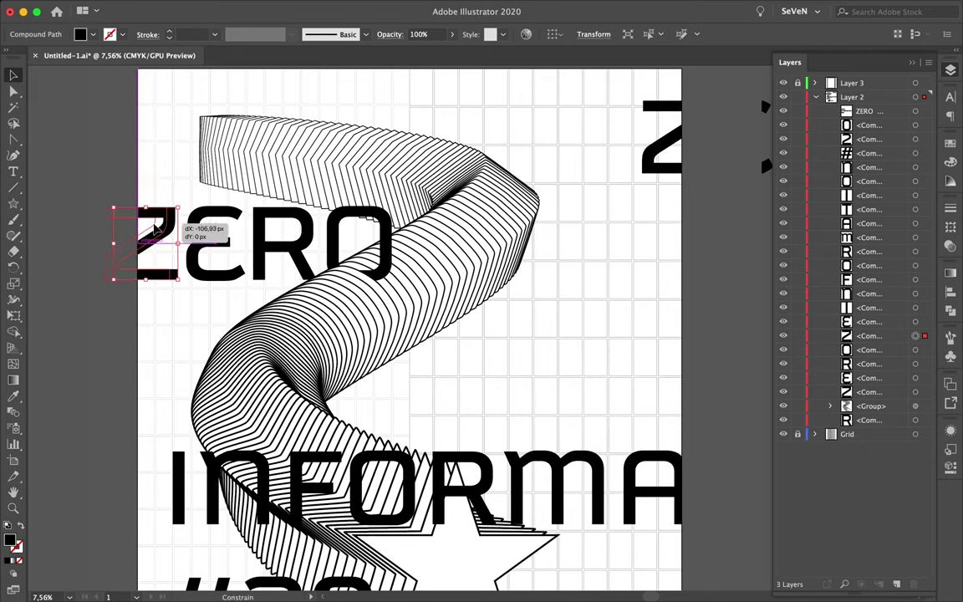
{"action": "left_click", "coordinate": [339, 246]}
{"action": "double_click", "coordinate": [339, 247]}
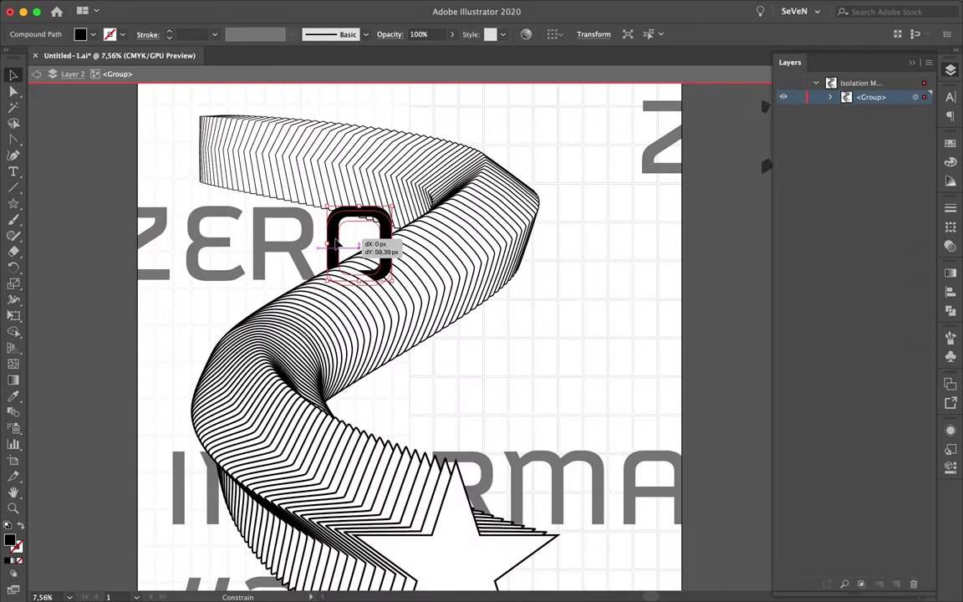
{"action": "double_click", "coordinate": [310, 247]}
{"action": "left_click_drag", "start_coordinate": [161, 241], "coordinate": [161, 216]}
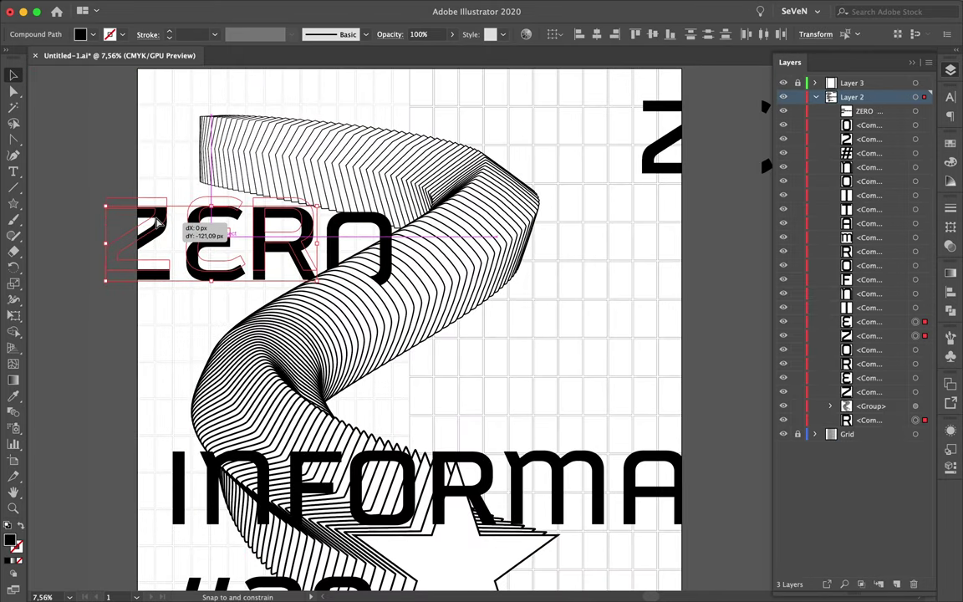
Move the E and R letter paths between the ribbon's stripe paths in the layer order.
{"action": "left_click", "coordinate": [213, 216]}
{"action": "left_click", "coordinate": [831, 406]}
{"action": "scroll", "coordinate": [886, 535], "scroll_direction": "down", "scroll_amount": 4}
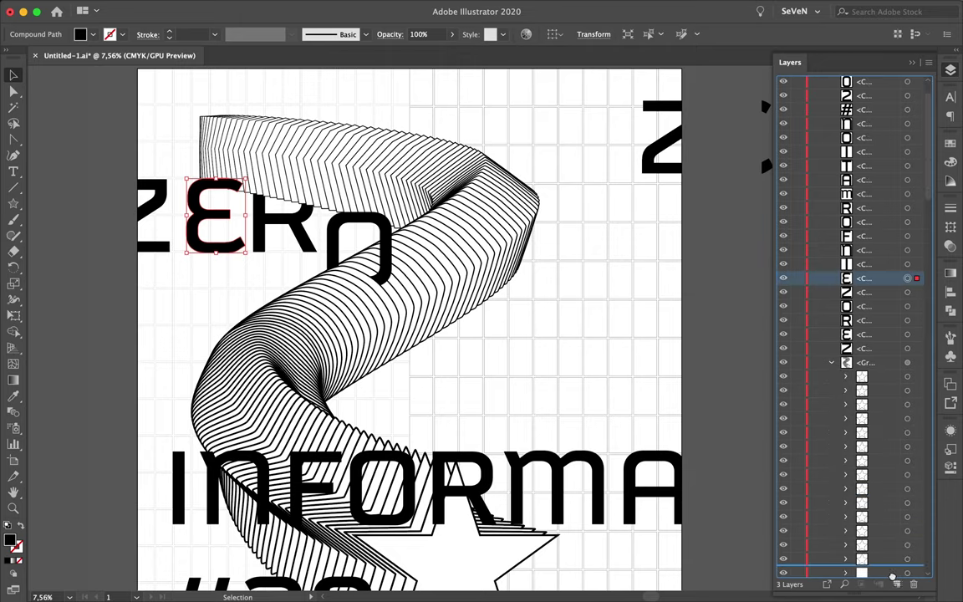
{"action": "scroll", "coordinate": [886, 577], "scroll_direction": "down", "scroll_amount": 3}
{"action": "scroll", "coordinate": [887, 577], "scroll_direction": "down", "scroll_amount": 3}
{"action": "scroll", "coordinate": [887, 577], "scroll_direction": "down", "scroll_amount": 3}
{"action": "scroll", "coordinate": [886, 577], "scroll_direction": "down", "scroll_amount": 3}
{"action": "left_click_drag", "start_coordinate": [886, 577], "coordinate": [873, 499]}
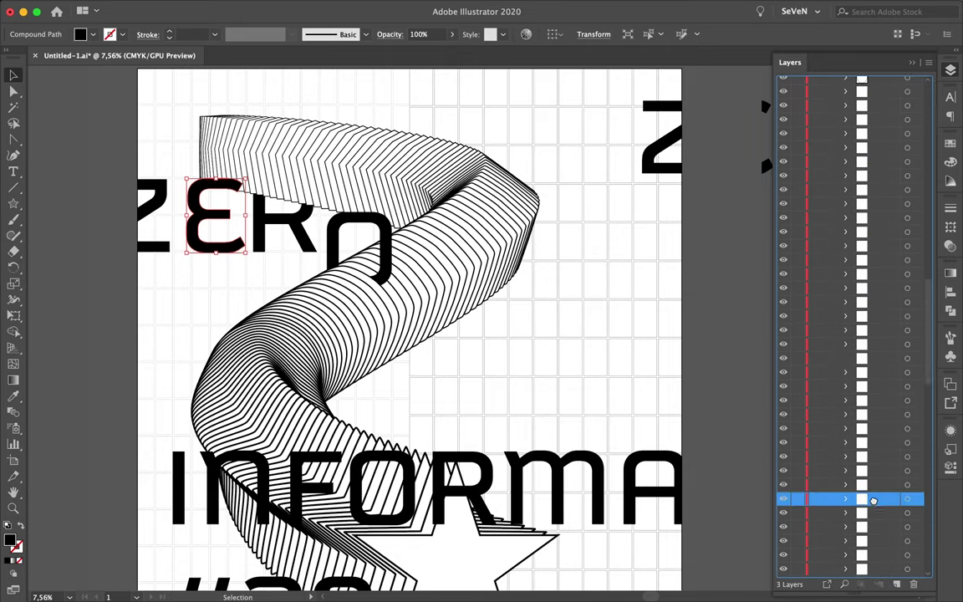
{"action": "mouse_move", "coordinate": [891, 96]}
{"action": "left_mouse_down"}
{"action": "mouse_move", "coordinate": [887, 575]}
{"action": "mouse_move", "coordinate": [896, 549]}
{"action": "left_mouse_up"}
{"action": "left_click_drag", "start_coordinate": [874, 342], "coordinate": [875, 528]}
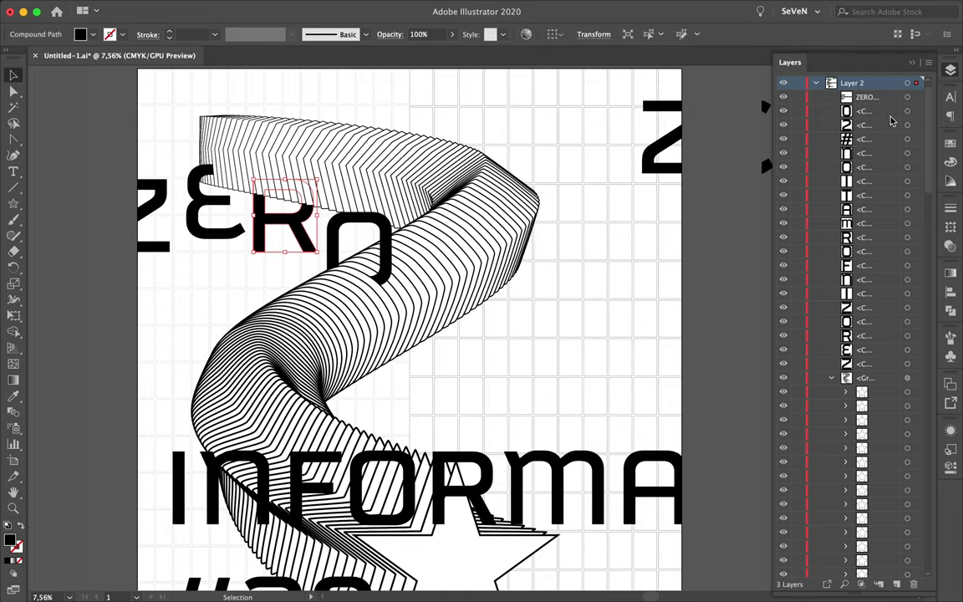
{"action": "scroll", "coordinate": [882, 401], "scroll_direction": "down", "scroll_amount": 10}
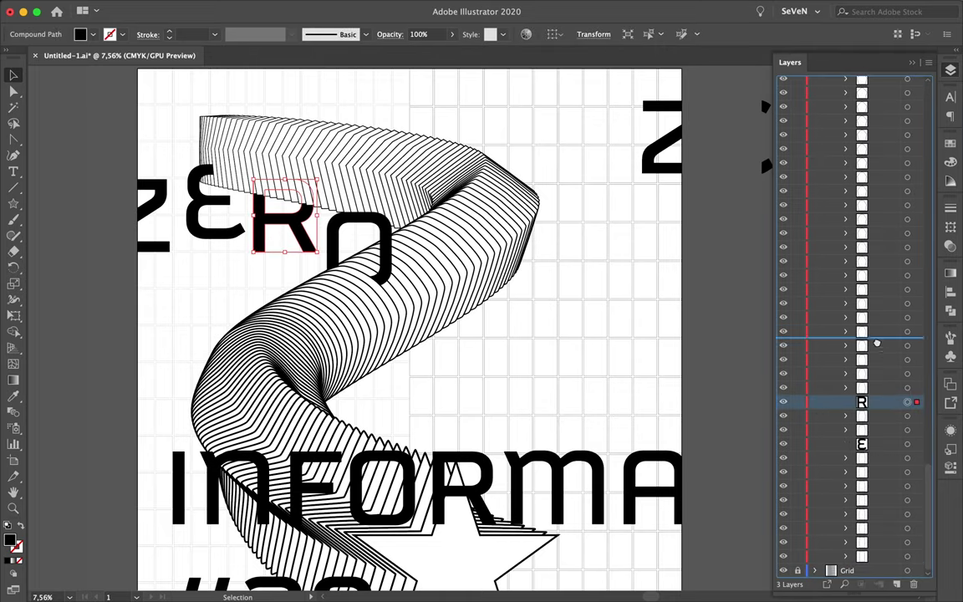
{"action": "left_click_drag", "start_coordinate": [877, 343], "coordinate": [878, 262]}
{"action": "scroll", "coordinate": [611, 309], "scroll_direction": "down", "scroll_amount": 2}
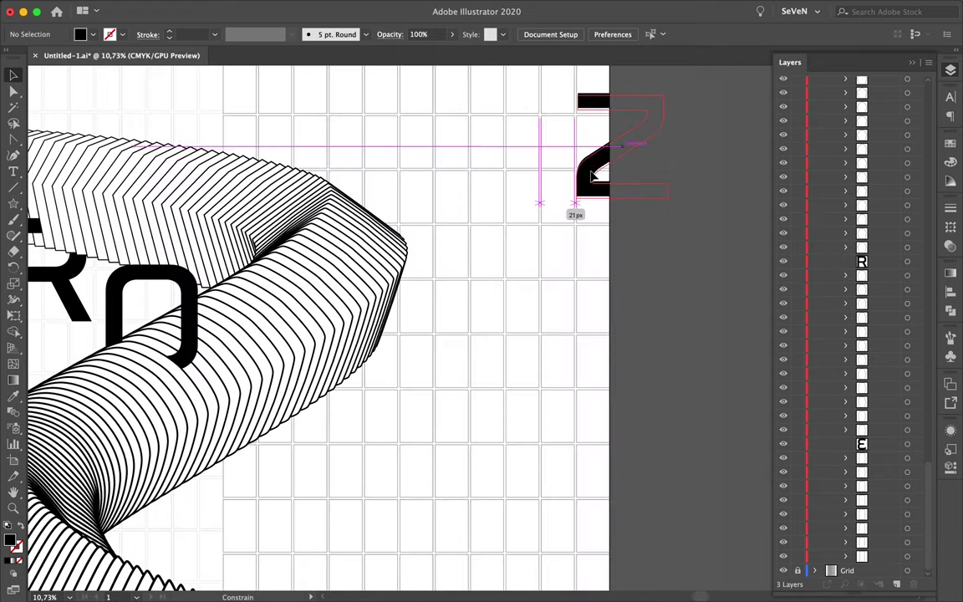
Nudge the Z, then raise the I and n to the ribbon top, restacking both among its layers.
{"action": "left_click_drag", "start_coordinate": [615, 197], "coordinate": [615, 182]}
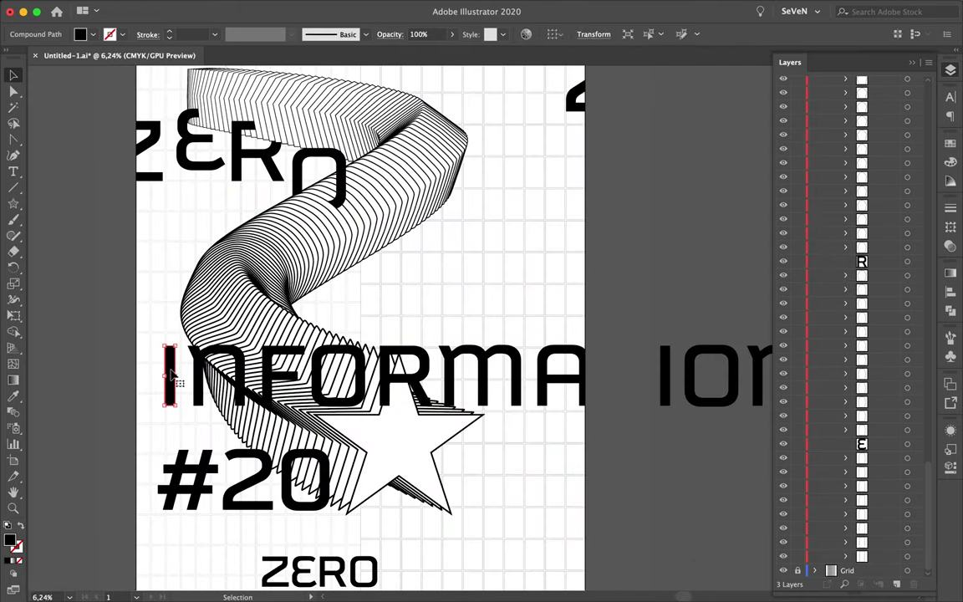
{"action": "left_click_drag", "start_coordinate": [355, 261], "coordinate": [368, 142]}
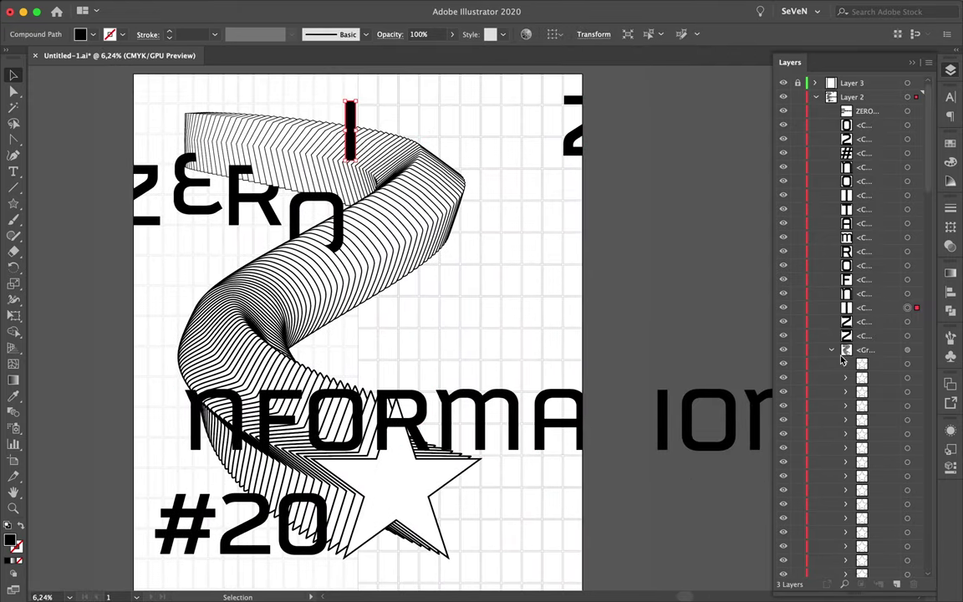
{"action": "left_click_drag", "start_coordinate": [861, 556], "coordinate": [870, 243]}
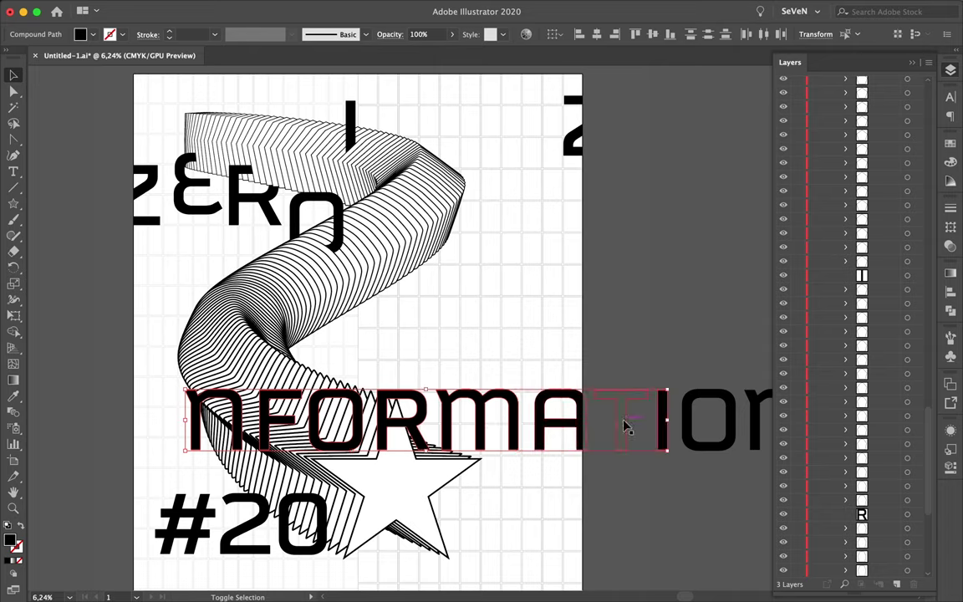
{"action": "left_click_drag", "start_coordinate": [377, 309], "coordinate": [433, 134]}
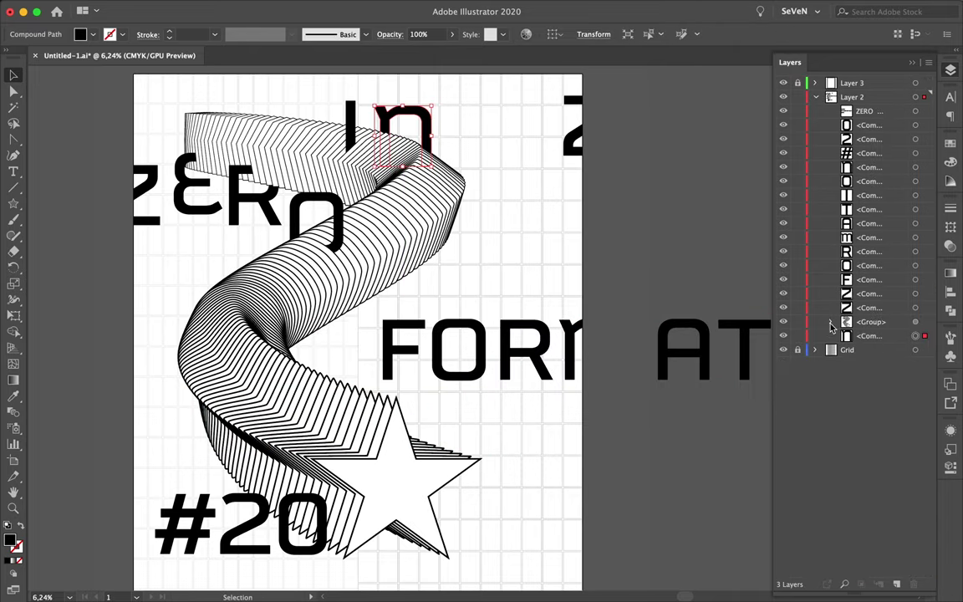
{"action": "scroll", "coordinate": [875, 419], "scroll_direction": "down", "scroll_amount": 10}
{"action": "left_click_drag", "start_coordinate": [874, 563], "coordinate": [879, 176]}
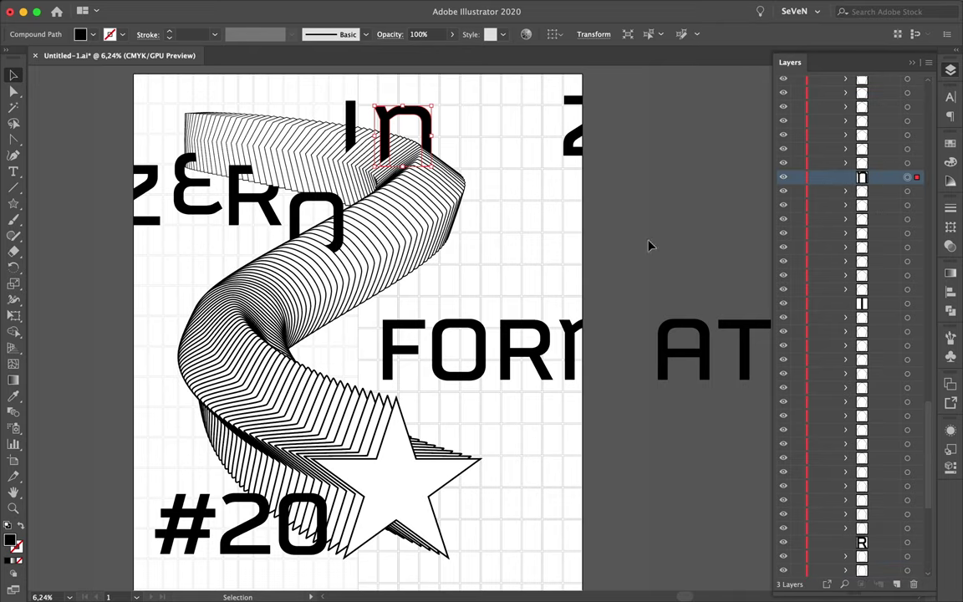
Move the F beside 'In' among the ribbon stripes and place the O beneath it.
{"action": "left_click_drag", "start_coordinate": [389, 351], "coordinate": [457, 166]}
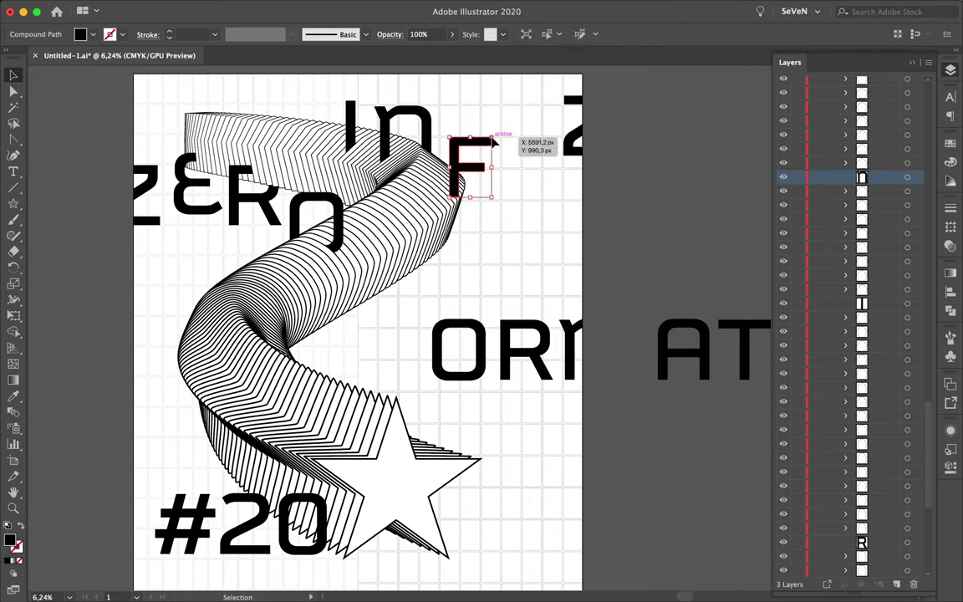
{"action": "left_click_drag", "start_coordinate": [877, 178], "coordinate": [884, 573]}
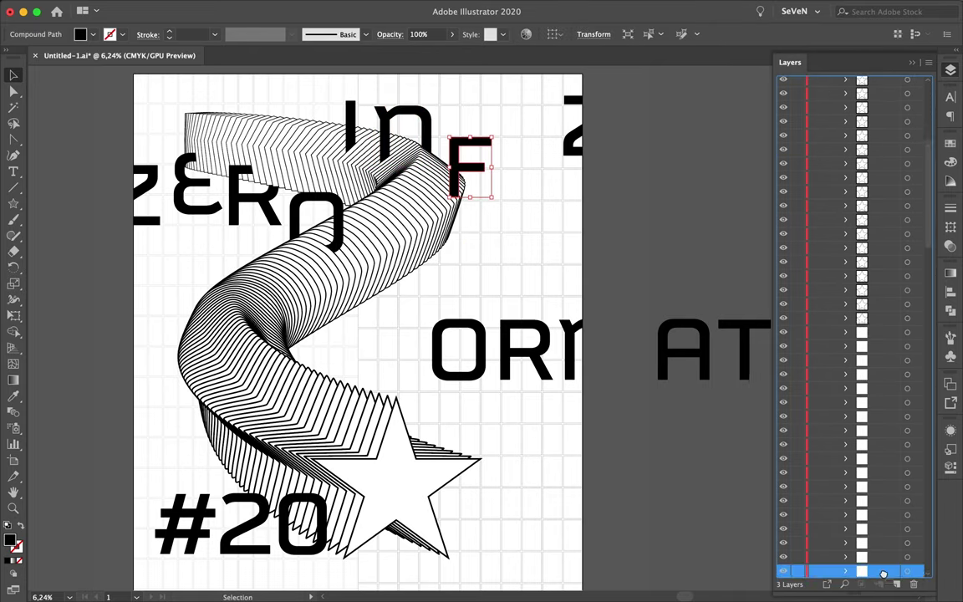
{"action": "left_click_drag", "start_coordinate": [884, 573], "coordinate": [863, 511]}
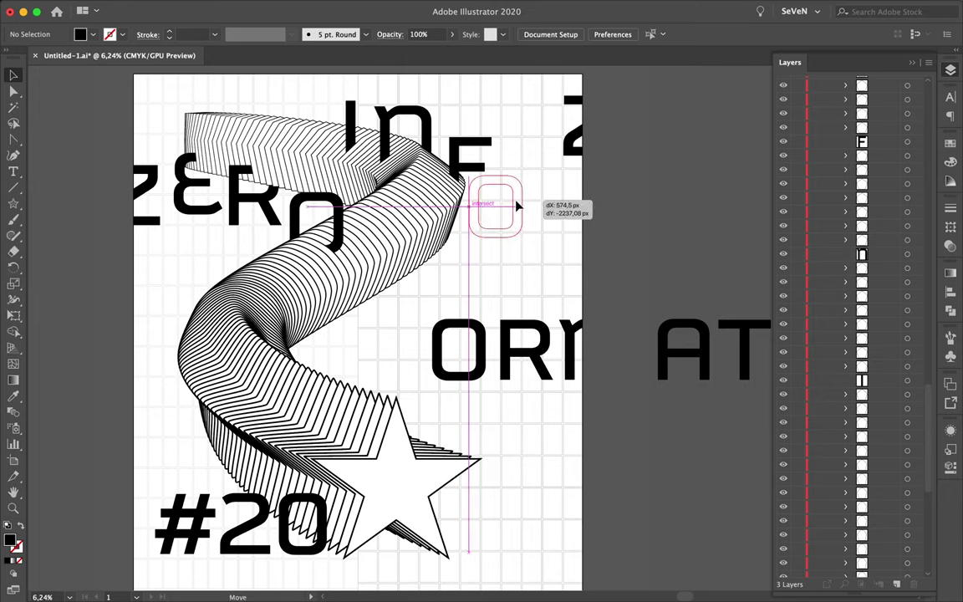
{"action": "left_click_drag", "start_coordinate": [536, 198], "coordinate": [132, 316]}
{"action": "left_click", "coordinate": [120, 403]}
{"action": "key", "text": "v"}
Place the R beside the left O, restacked among the ribbon stripes and shifted right.
{"action": "left_click_drag", "start_coordinate": [509, 358], "coordinate": [186, 306]}
{"action": "left_click", "coordinate": [845, 584]}
{"action": "scroll", "coordinate": [891, 518], "scroll_direction": "down", "scroll_amount": 3}
{"action": "scroll", "coordinate": [883, 451], "scroll_direction": "down", "scroll_amount": 3}
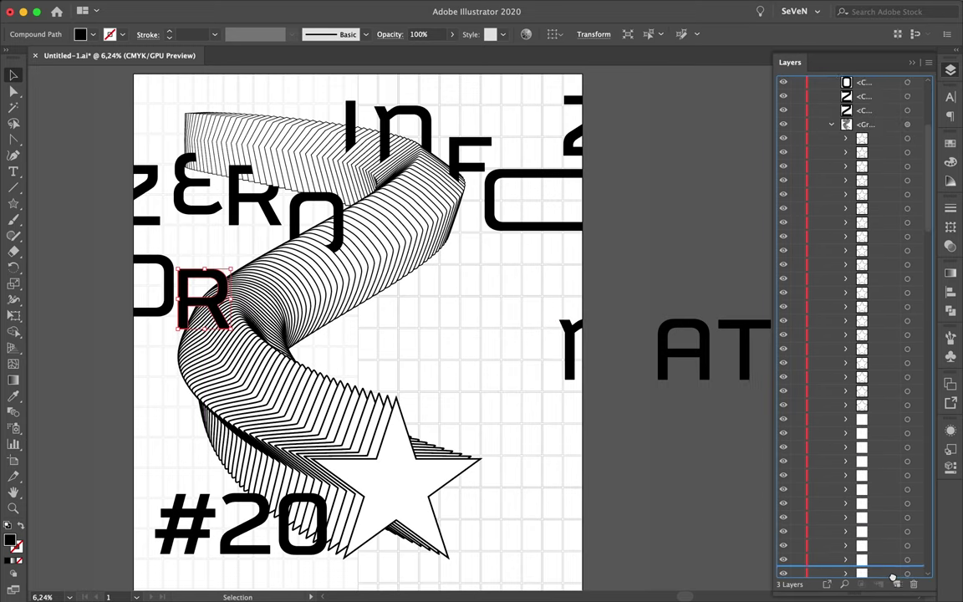
{"action": "scroll", "coordinate": [878, 417], "scroll_direction": "down", "scroll_amount": 3}
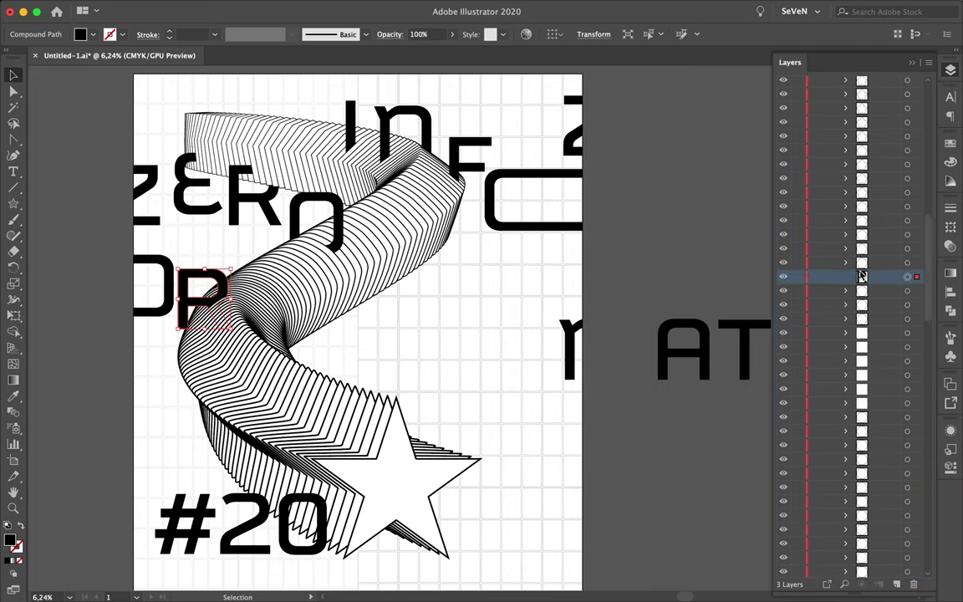
{"action": "left_click_drag", "start_coordinate": [873, 515], "coordinate": [881, 220]}
{"action": "double_click", "coordinate": [259, 280]}
{"action": "left_click_drag", "start_coordinate": [252, 294], "coordinate": [274, 293]}
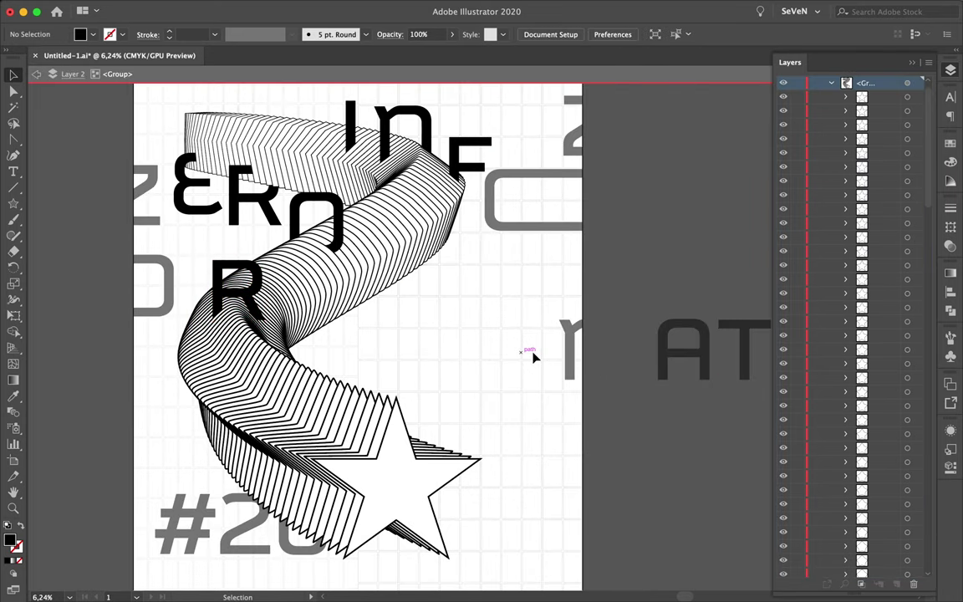
{"action": "key", "text": "Escape"}
Move the m next to the R among the ribbon stripes, with the A beside it.
{"action": "left_click_drag", "start_coordinate": [572, 356], "coordinate": [363, 310]}
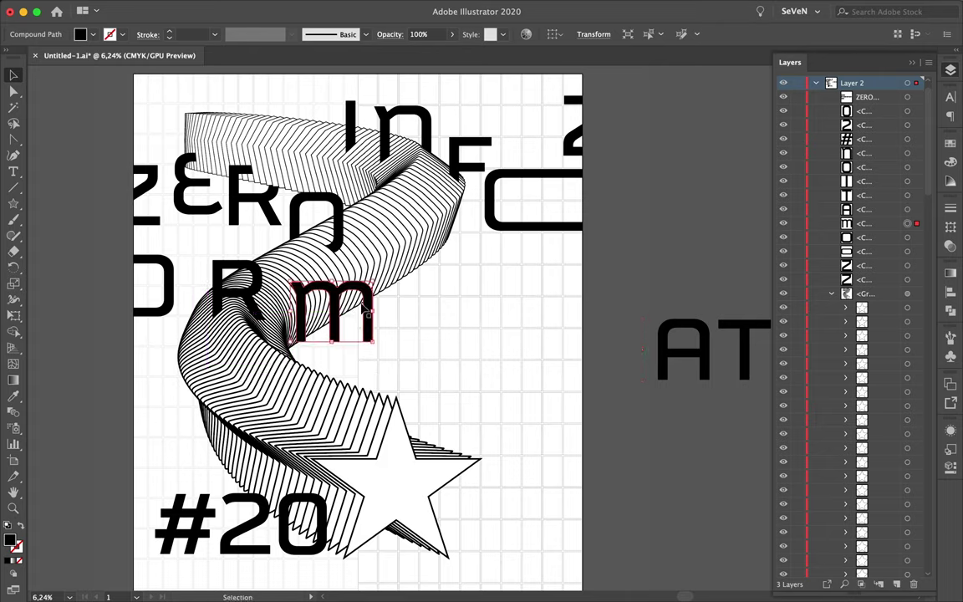
{"action": "mouse_move", "coordinate": [881, 545]}
{"action": "left_mouse_down"}
{"action": "mouse_move", "coordinate": [857, 583]}
{"action": "mouse_move", "coordinate": [915, 477]}
{"action": "left_mouse_up"}
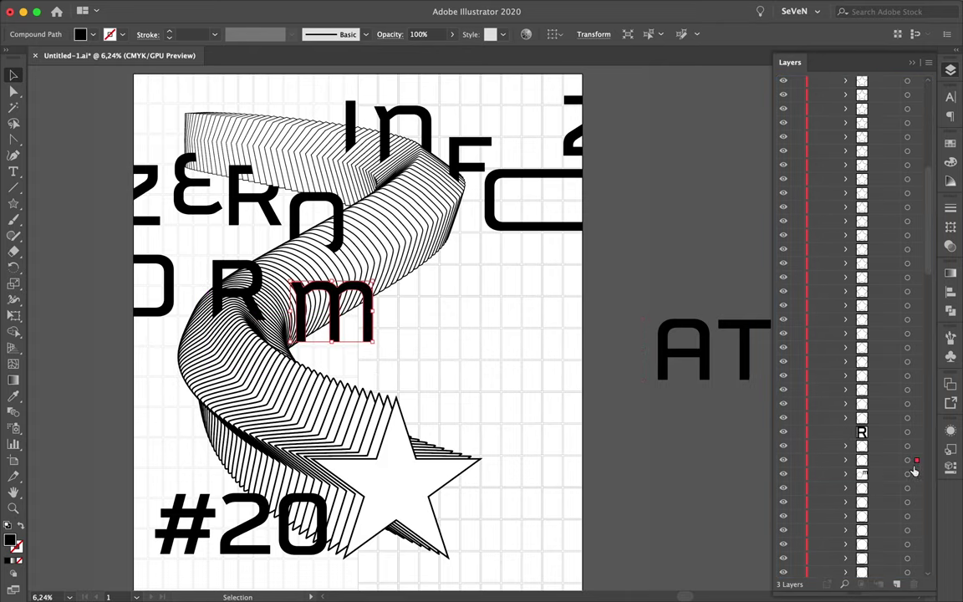
{"action": "mouse_move", "coordinate": [870, 224]}
{"action": "left_mouse_down"}
{"action": "mouse_move", "coordinate": [889, 500]}
{"action": "mouse_move", "coordinate": [879, 568]}
{"action": "mouse_move", "coordinate": [750, 403]}
{"action": "left_mouse_up"}
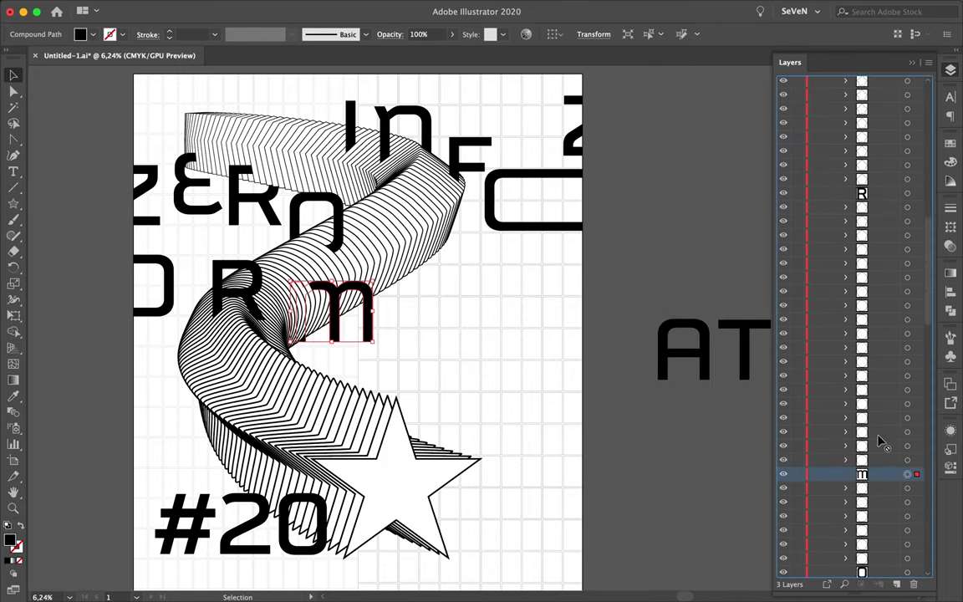
{"action": "left_click_drag", "start_coordinate": [665, 360], "coordinate": [398, 336]}
{"action": "mouse_move", "coordinate": [740, 347]}
{"action": "left_mouse_down"}
{"action": "mouse_move", "coordinate": [470, 302]}
{"action": "mouse_move", "coordinate": [470, 291]}
{"action": "left_mouse_up"}
Place the T after the A and the O after the I, dropping a spare letter left of the poster.
{"action": "scroll", "coordinate": [502, 335], "scroll_direction": "right", "scroll_amount": 2}
{"action": "left_click_drag", "start_coordinate": [719, 359], "coordinate": [445, 339]}
{"action": "left_click_drag", "start_coordinate": [753, 360], "coordinate": [495, 365]}
{"action": "scroll", "coordinate": [586, 351], "scroll_direction": "left", "scroll_amount": 2}
{"action": "scroll", "coordinate": [585, 351], "scroll_direction": "down", "scroll_amount": 1}
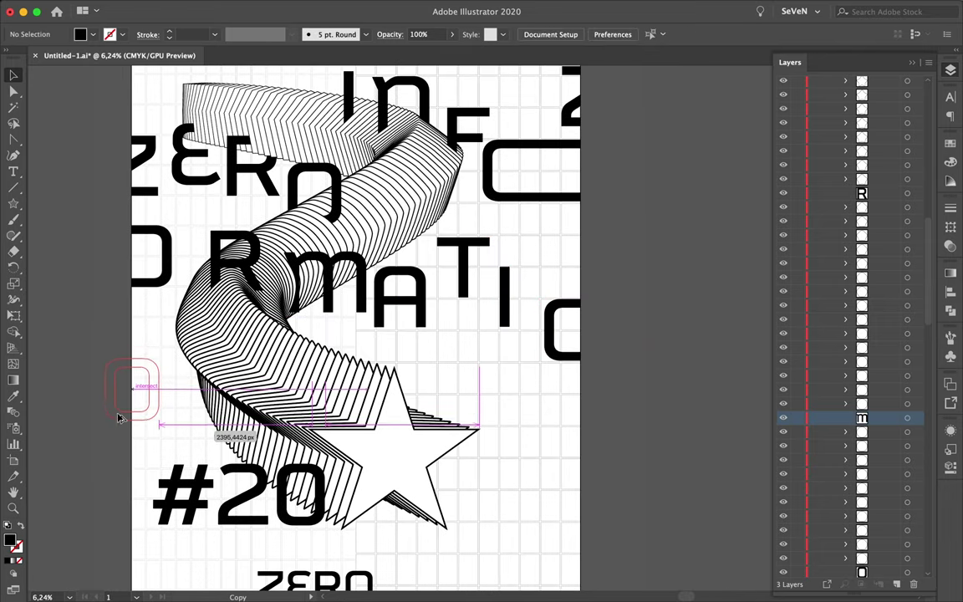
{"action": "left_click_drag", "start_coordinate": [119, 419], "coordinate": [119, 419]}
{"action": "scroll", "coordinate": [516, 376], "scroll_direction": "right", "scroll_amount": 2}
Check the outline view, then put the n beside #20 behind the ribbon.
{"action": "key", "text": "ctrl+y"}
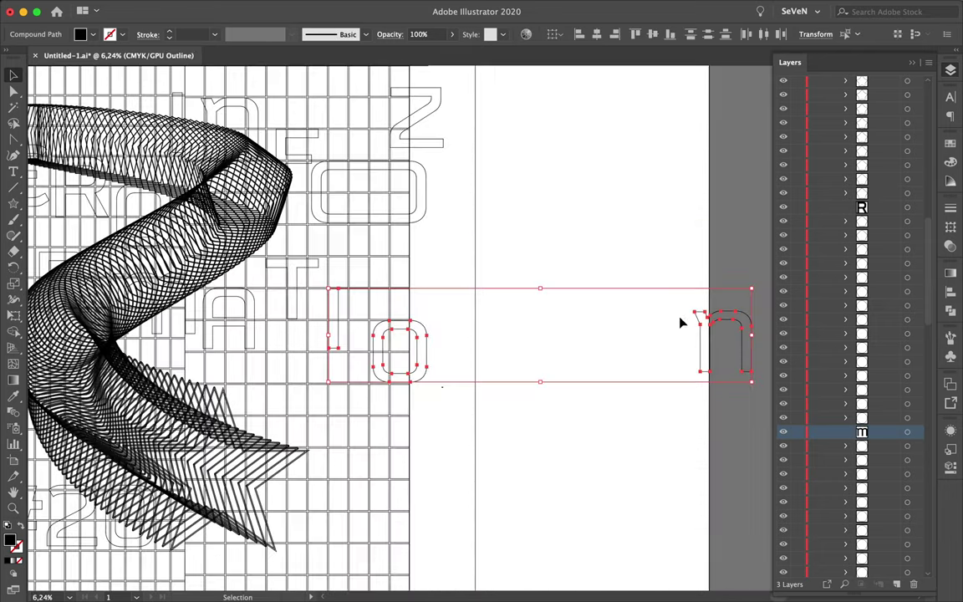
{"action": "key", "text": "ctrl+y"}
{"action": "left_click_drag", "start_coordinate": [582, 408], "coordinate": [299, 406]}
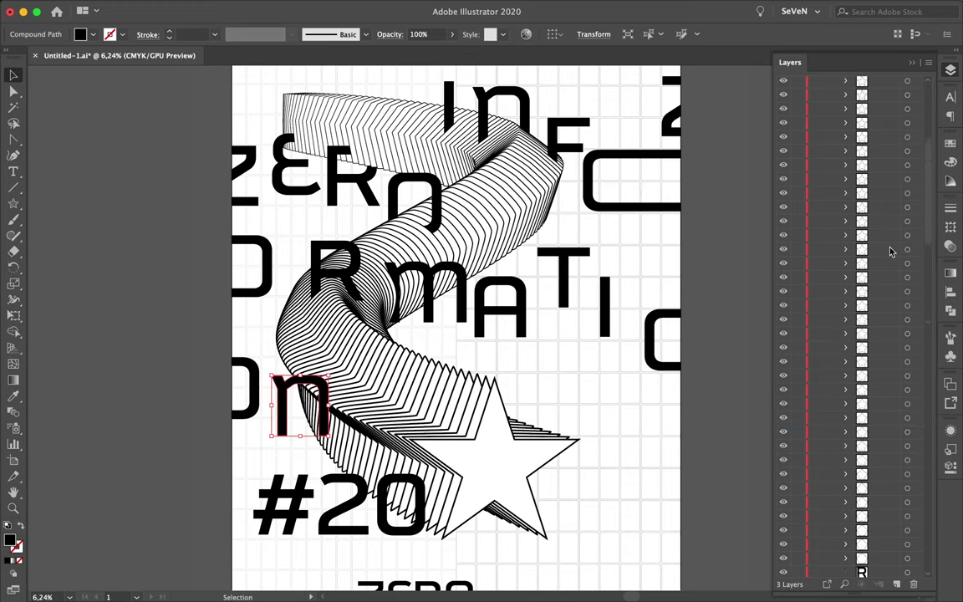
{"action": "left_click_drag", "start_coordinate": [862, 440], "coordinate": [871, 410]}
{"action": "left_click", "coordinate": [563, 458]}
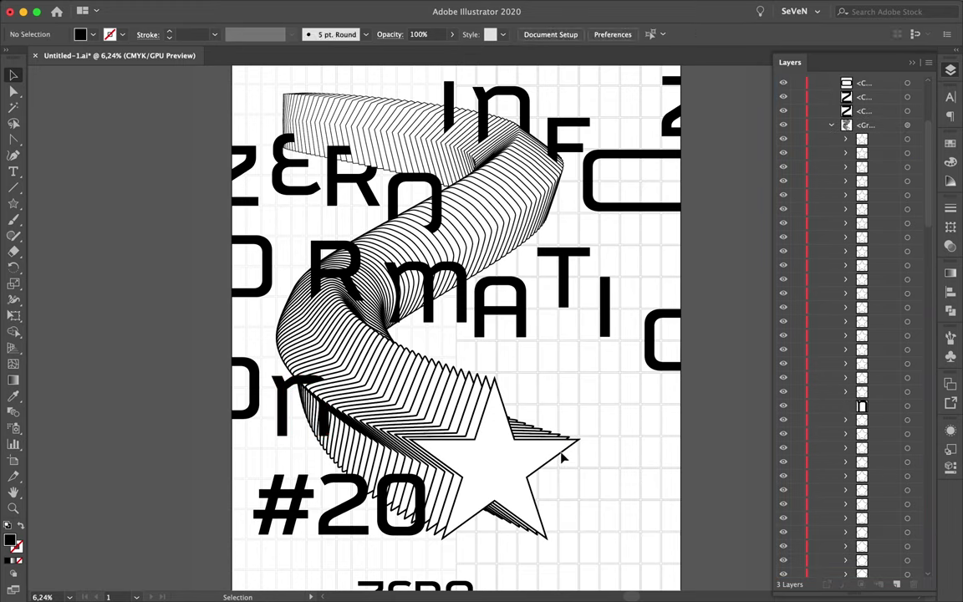
Move the # onto the ribbon and restack it behind the ribbon.
{"action": "left_click_drag", "start_coordinate": [283, 504], "coordinate": [404, 386]}
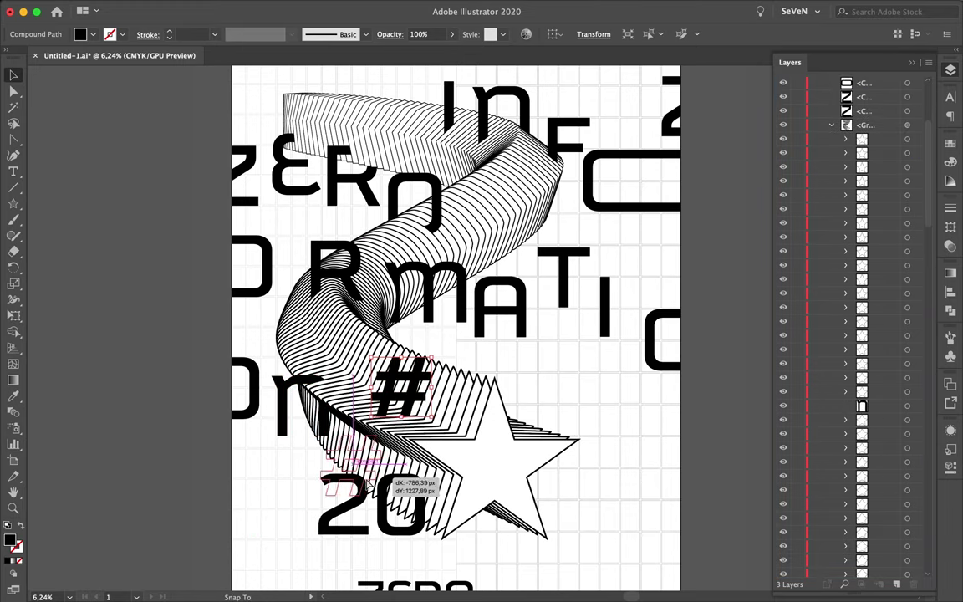
{"action": "left_click_drag", "start_coordinate": [490, 383], "coordinate": [365, 492]}
{"action": "scroll", "coordinate": [870, 251], "scroll_direction": "up", "scroll_amount": 3}
{"action": "left_click", "coordinate": [878, 335]}
{"action": "left_click_drag", "start_coordinate": [886, 368], "coordinate": [894, 482]}
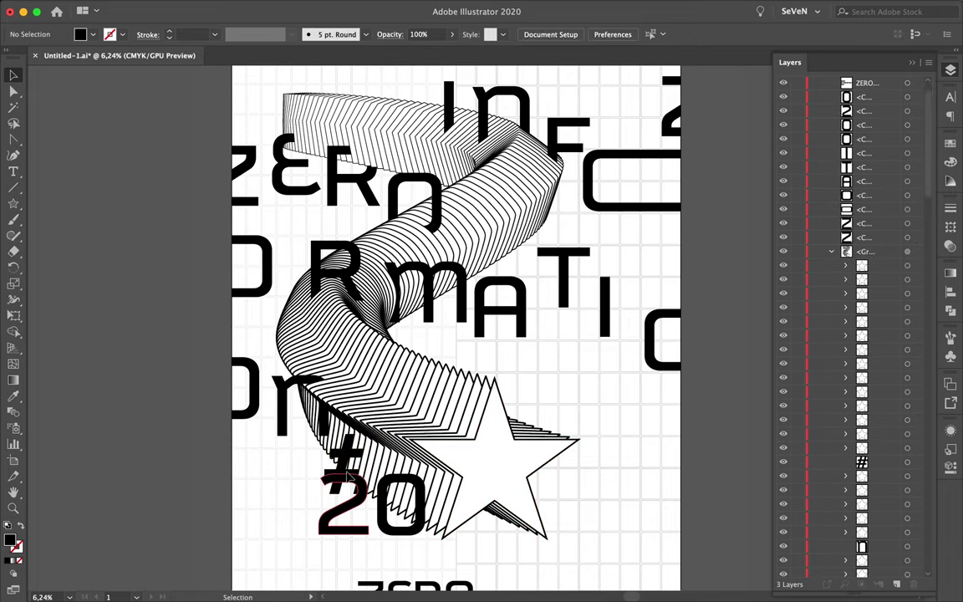
{"action": "double_click", "coordinate": [363, 446]}
{"action": "left_click_drag", "start_coordinate": [363, 446], "coordinate": [356, 451]}
{"action": "double_click", "coordinate": [385, 527]}
Move the 20 up under MATI and bring the 2 and 0 into the ribbon group.
{"action": "left_click_drag", "start_coordinate": [386, 530], "coordinate": [500, 401]}
{"action": "left_click", "coordinate": [574, 397]}
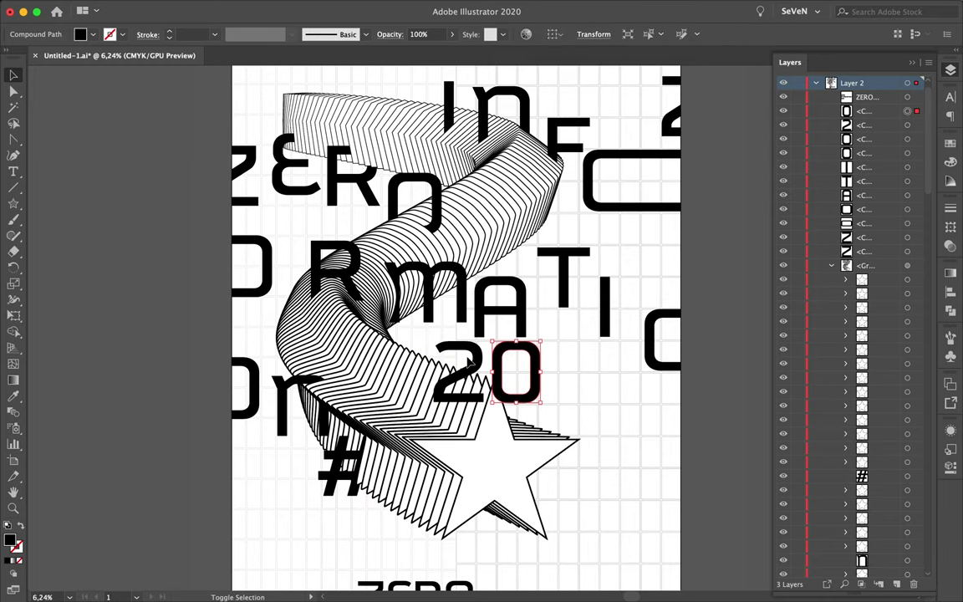
{"action": "left_click_drag", "start_coordinate": [893, 580], "coordinate": [870, 376]}
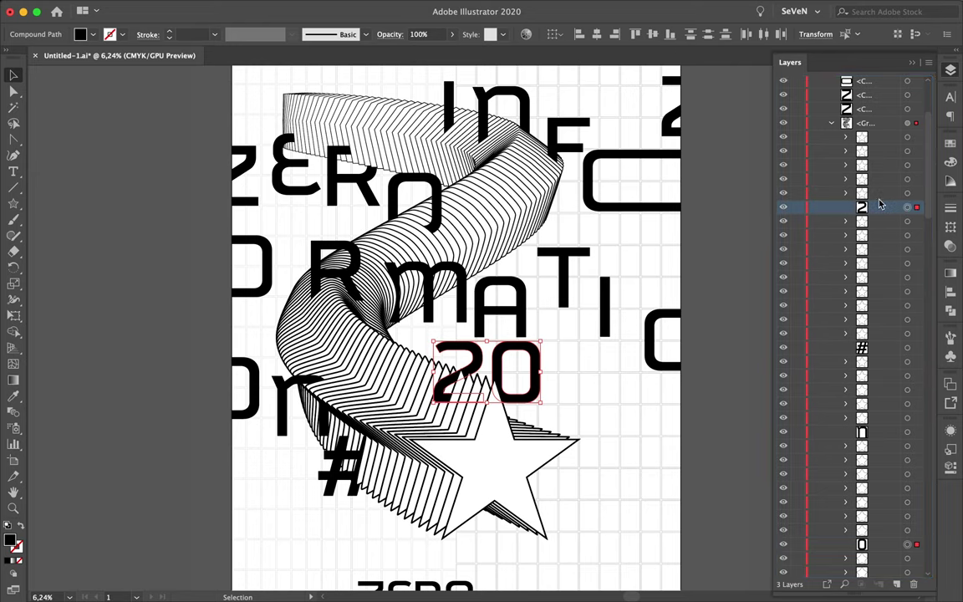
{"action": "left_click", "coordinate": [534, 393]}
Inside the ribbon group, tuck the 0 behind the star and nudge the 2 down toward it.
{"action": "double_click", "coordinate": [540, 383]}
{"action": "left_click", "coordinate": [615, 393]}
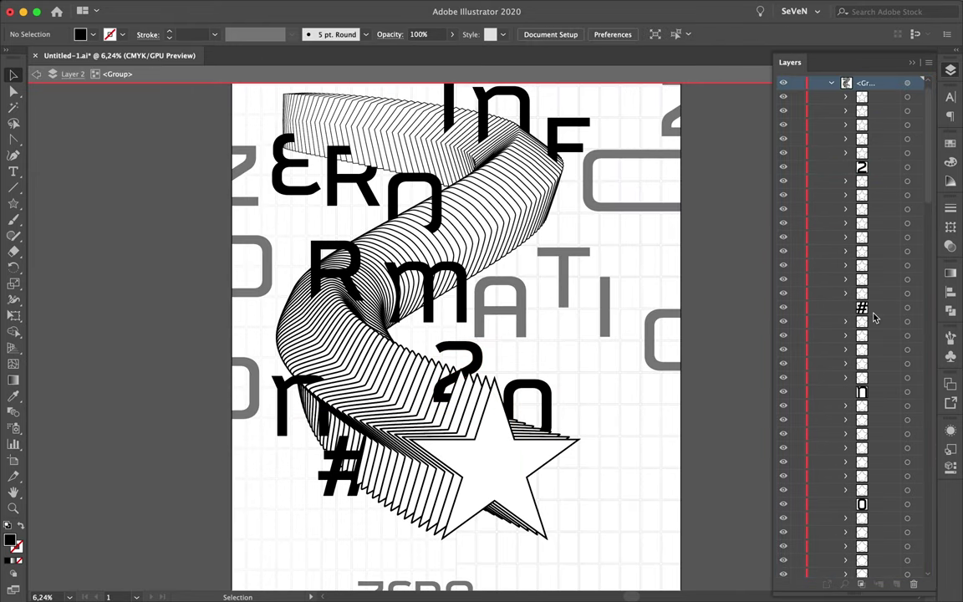
{"action": "left_click_drag", "start_coordinate": [877, 219], "coordinate": [882, 162]}
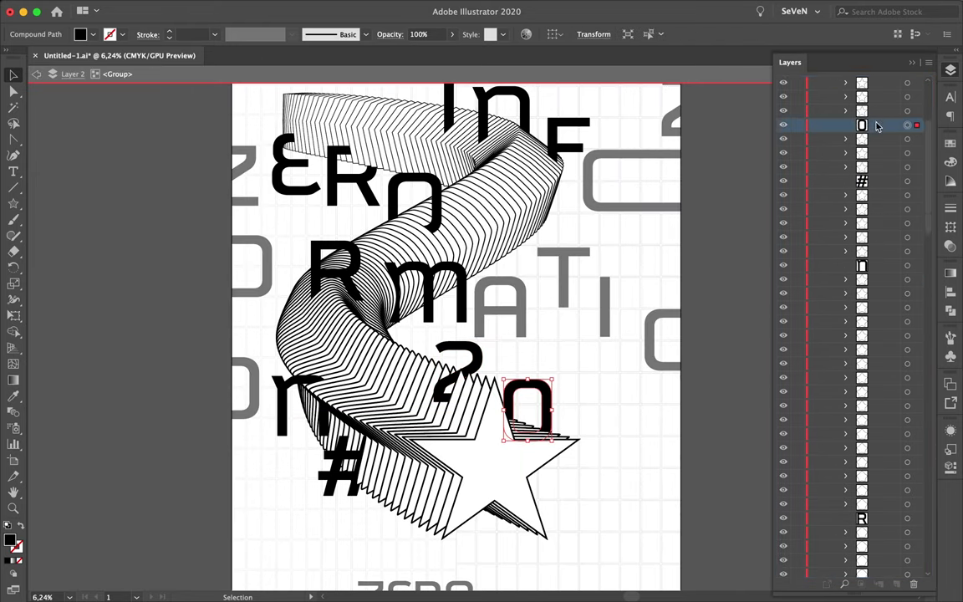
{"action": "left_click_drag", "start_coordinate": [555, 404], "coordinate": [571, 408]}
{"action": "left_click", "coordinate": [628, 422]}
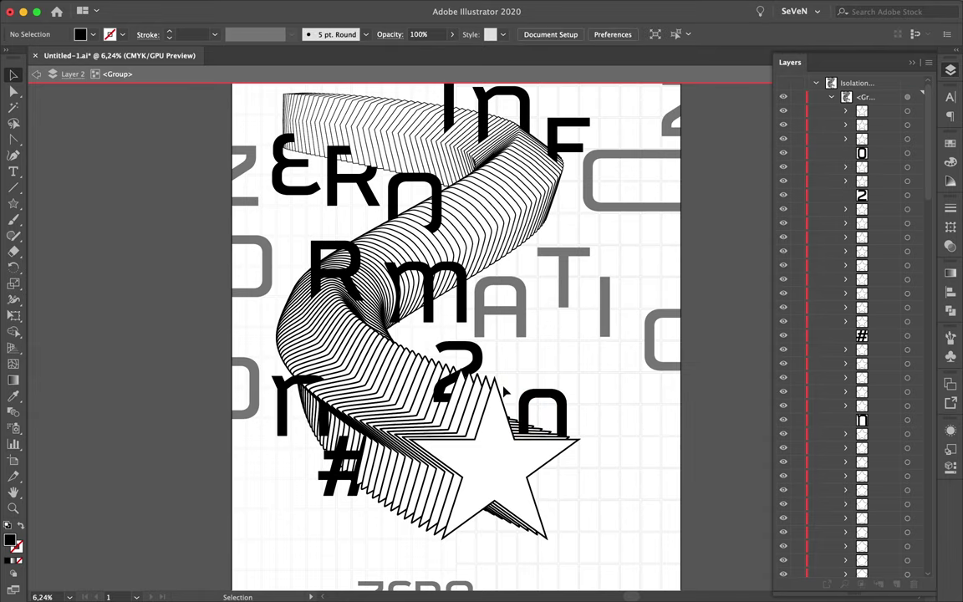
{"action": "left_click_drag", "start_coordinate": [485, 364], "coordinate": [472, 375]}
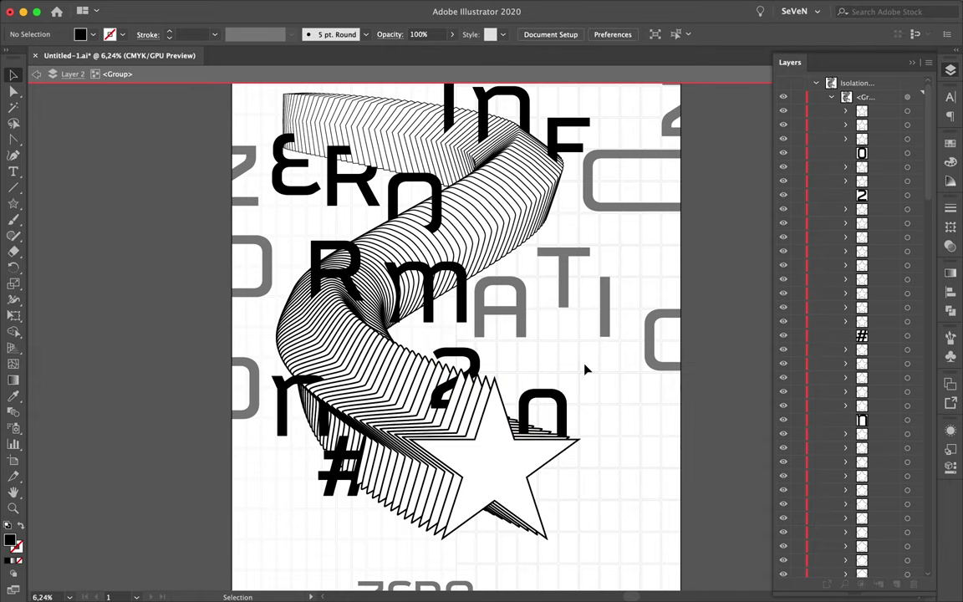
{"action": "double_click", "coordinate": [582, 369]}
Lift the top-right 2, nudge the C up, and shift the R left.
{"action": "scroll", "coordinate": [602, 430], "scroll_direction": "up", "scroll_amount": 2}
{"action": "mouse_move", "coordinate": [673, 166]}
{"action": "left_mouse_down"}
{"action": "mouse_move", "coordinate": [674, 136]}
{"action": "mouse_move", "coordinate": [656, 178]}
{"action": "left_mouse_up"}
{"action": "double_click", "coordinate": [569, 167]}
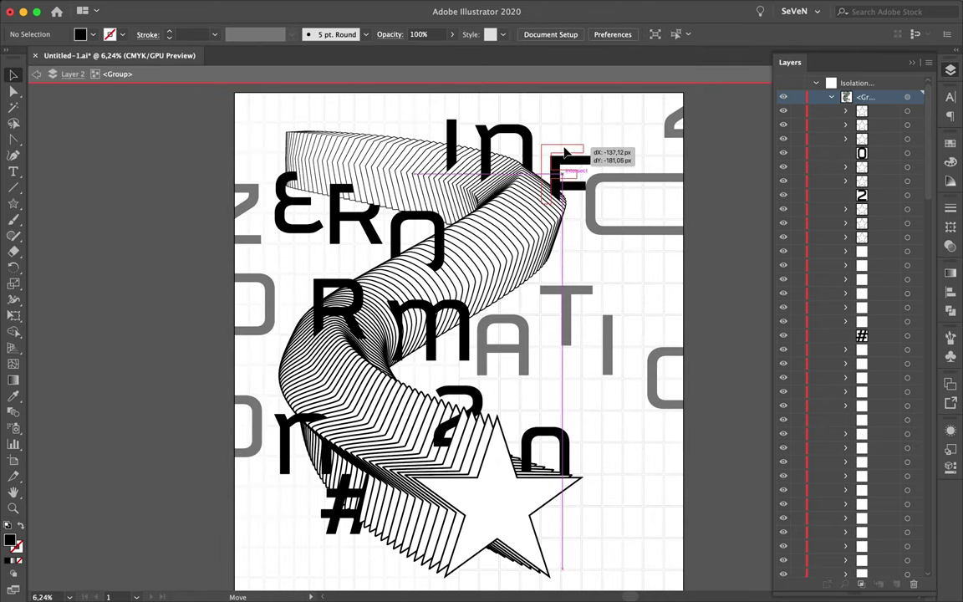
{"action": "left_click_drag", "start_coordinate": [620, 187], "coordinate": [620, 179]}
{"action": "left_click", "coordinate": [543, 254]}
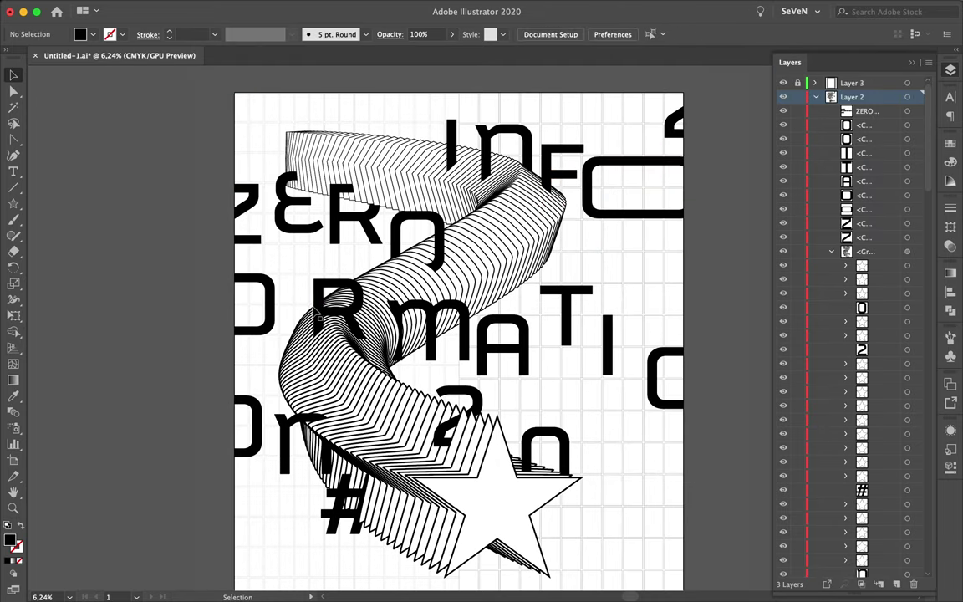
{"action": "left_click_drag", "start_coordinate": [324, 303], "coordinate": [278, 303]}
{"action": "key", "text": "Escape"}
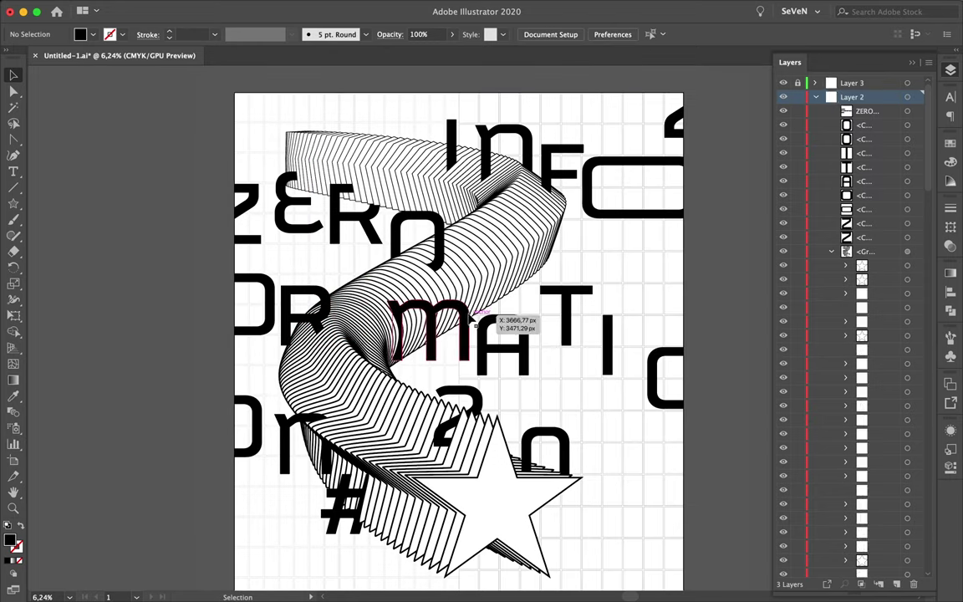
Reposition the T, I and C letters, moving the T slightly down and the C lower left.
{"action": "left_click", "coordinate": [567, 331]}
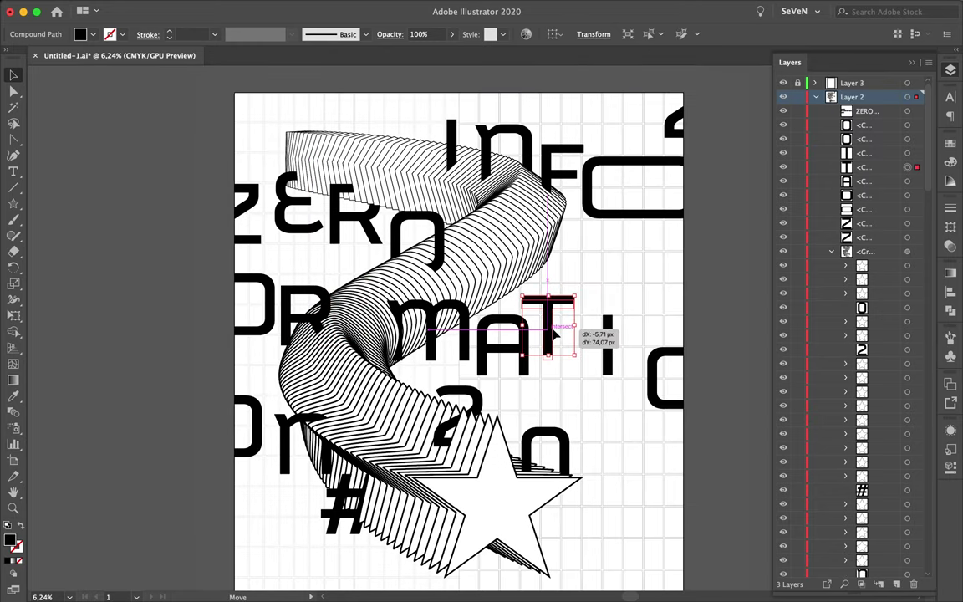
{"action": "left_click_drag", "start_coordinate": [556, 331], "coordinate": [552, 345]}
{"action": "left_click_drag", "start_coordinate": [610, 357], "coordinate": [613, 358]}
{"action": "left_click_drag", "start_coordinate": [665, 393], "coordinate": [664, 364]}
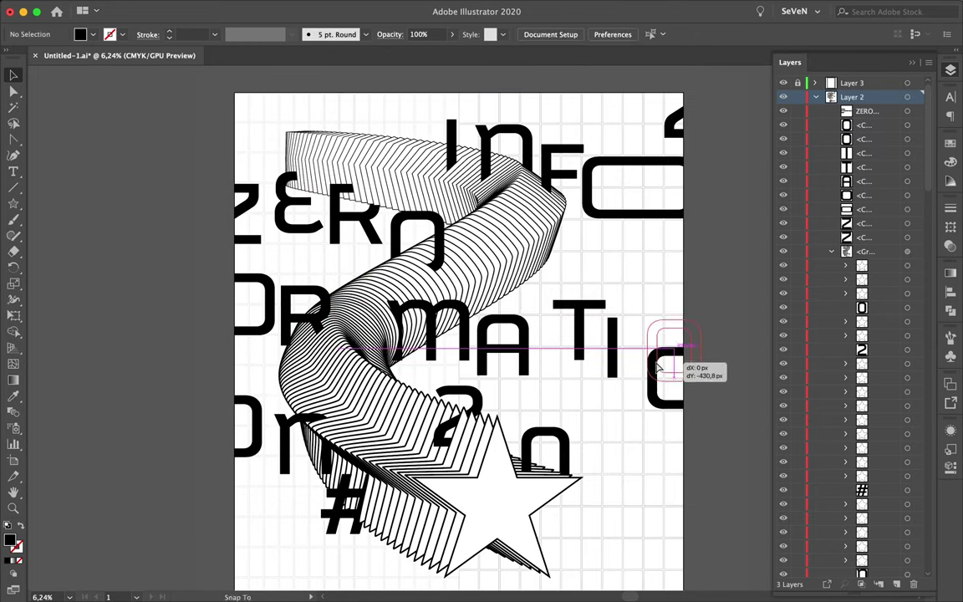
{"action": "key", "text": "v"}
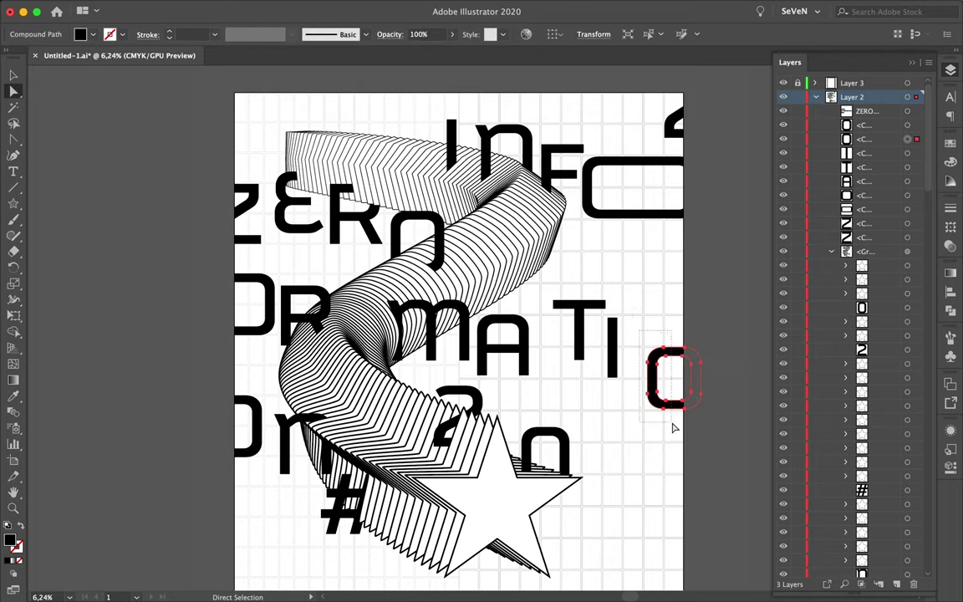
{"action": "left_click_drag", "start_coordinate": [671, 394], "coordinate": [651, 423]}
{"action": "left_click", "coordinate": [637, 522]}
{"action": "scroll", "coordinate": [637, 522], "scroll_direction": "down", "scroll_amount": 5}
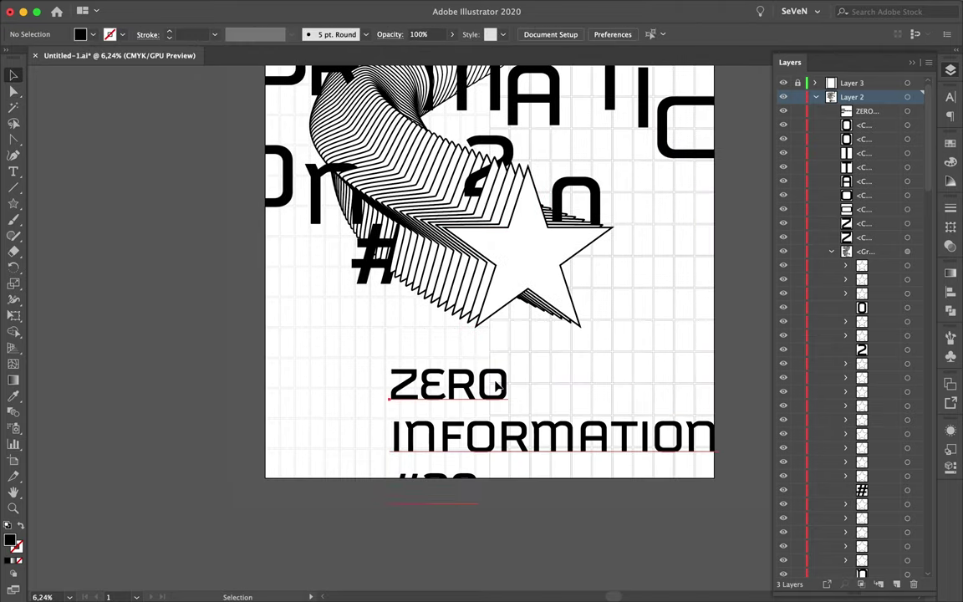
Save the poster as Untitled-2.ai.
{"action": "left_click", "coordinate": [502, 419]}
{"action": "key", "text": "ctrl+minus"}
{"action": "key", "text": "ctrl+minus"}
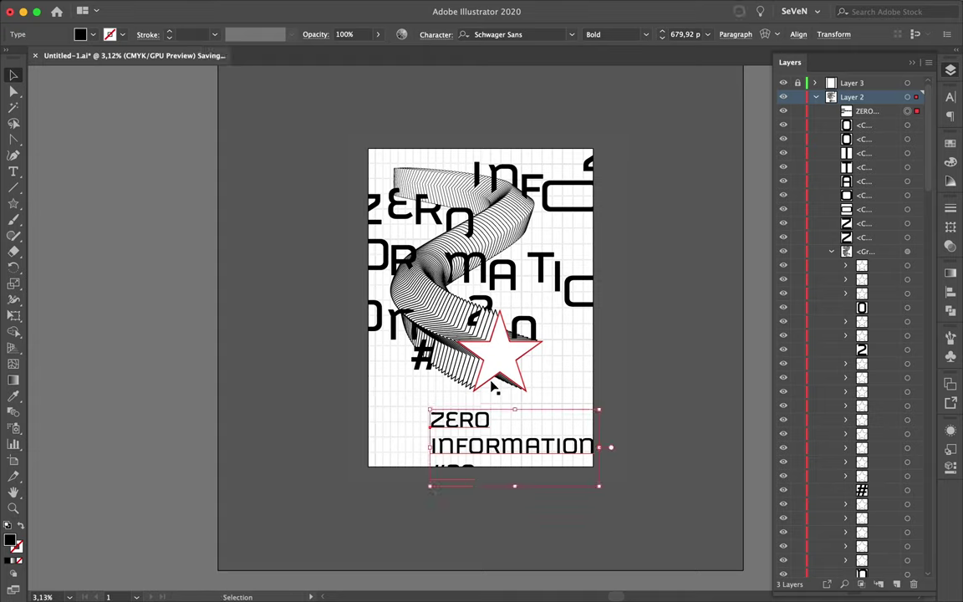
{"action": "key", "text": "super+shift+s"}
{"action": "key", "text": "Return"}
{"action": "key", "text": "Return"}
Inside the letter group, delete the first batch of scattered letters.
{"action": "double_click", "coordinate": [428, 207]}
{"action": "key", "text": "Delete"}
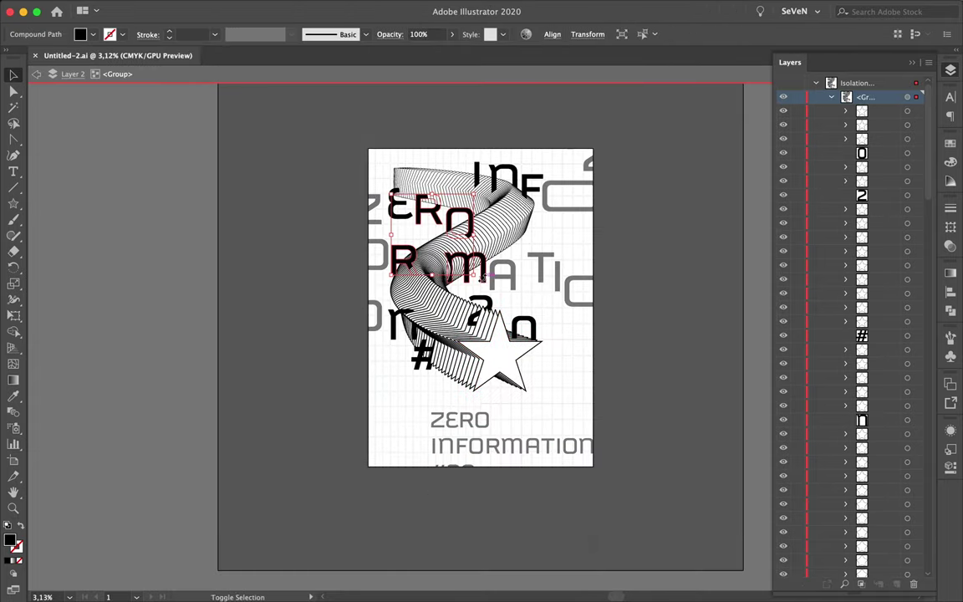
{"action": "left_click", "coordinate": [425, 244]}
{"action": "key", "text": "Delete"}
{"action": "left_click", "coordinate": [493, 163]}
{"action": "key", "text": "Delete"}
Delete the remaining scattered letters, including those in ATIC and along the top.
{"action": "left_click", "coordinate": [422, 355]}
{"action": "left_click", "coordinate": [522, 322]}
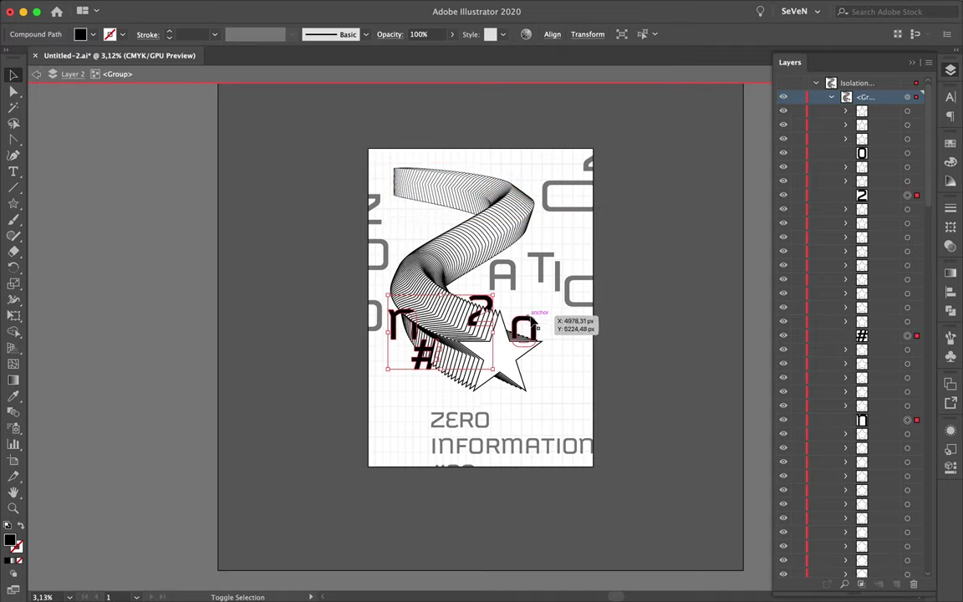
{"action": "key", "text": "Delete"}
{"action": "key", "text": "Escape"}
{"action": "left_click", "coordinate": [577, 280]}
{"action": "key", "text": "Delete"}
{"action": "left_click", "coordinate": [588, 171]}
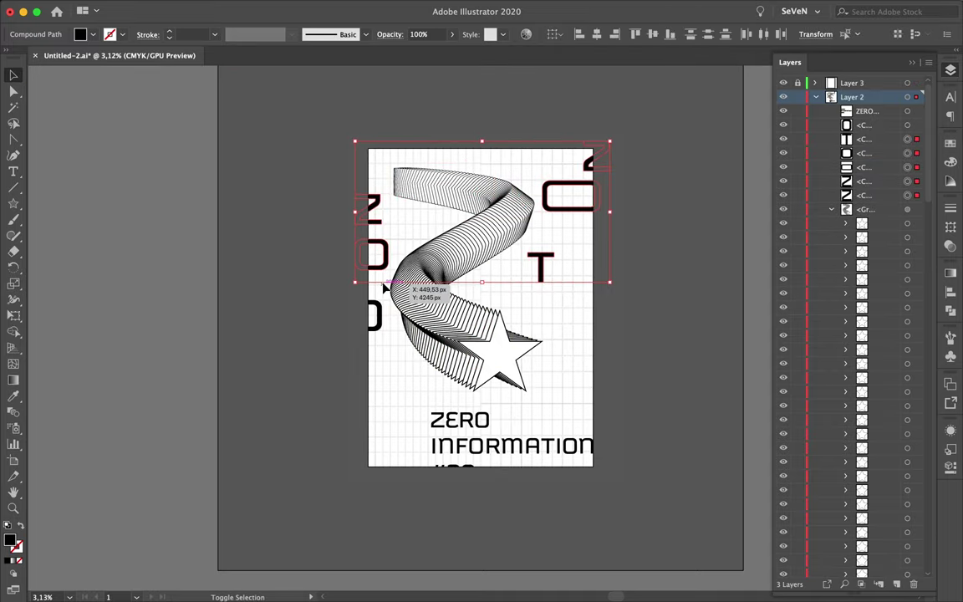
{"action": "key", "text": "Delete"}
Move the title beside the ribbon and break it as ZERO / INFO- / RMA- / TION / #20.
{"action": "left_click_drag", "start_coordinate": [460, 420], "coordinate": [545, 253]}
{"action": "scroll", "coordinate": [590, 301], "scroll_direction": "up", "scroll_amount": 3}
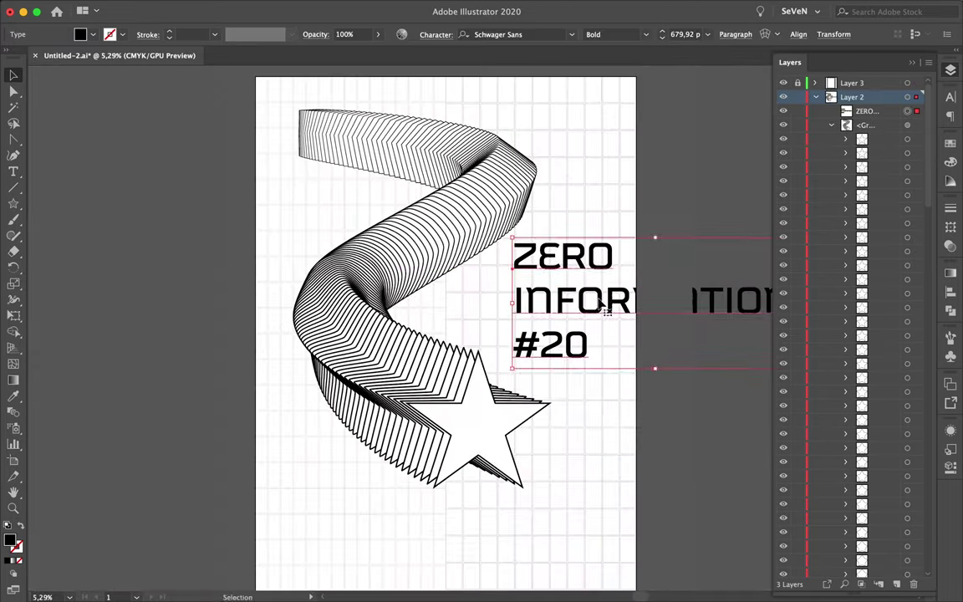
{"action": "double_click", "coordinate": [590, 301]}
{"action": "type", "text": "-"}
{"action": "key", "text": "Return"}
{"action": "key", "text": "Return"}
{"action": "key", "text": "Escape"}
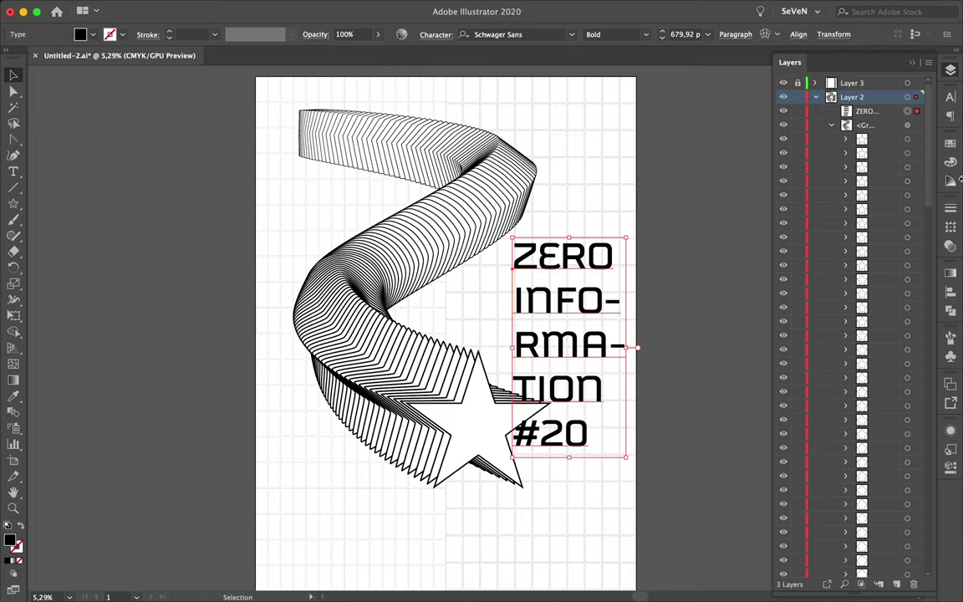
{"action": "left_click", "coordinate": [951, 207]}
Set the title leading to 560 pt and move it to the poster's top-left.
{"action": "left_click", "coordinate": [951, 97]}
{"action": "left_click", "coordinate": [881, 155]}
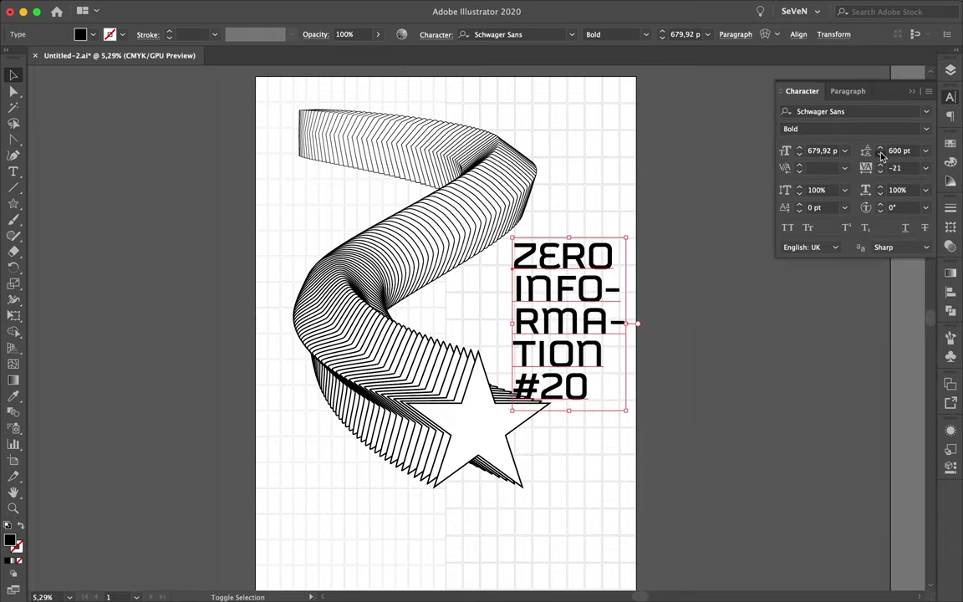
{"action": "left_click", "coordinate": [711, 444]}
{"action": "left_click_drag", "start_coordinate": [711, 445], "coordinate": [810, 433]}
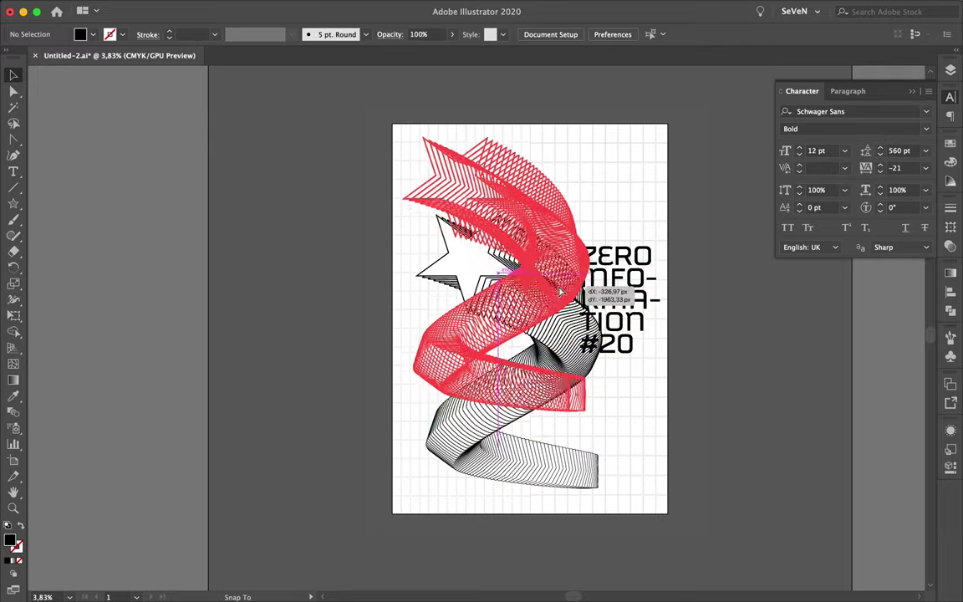
{"action": "left_click_drag", "start_coordinate": [653, 289], "coordinate": [486, 194]}
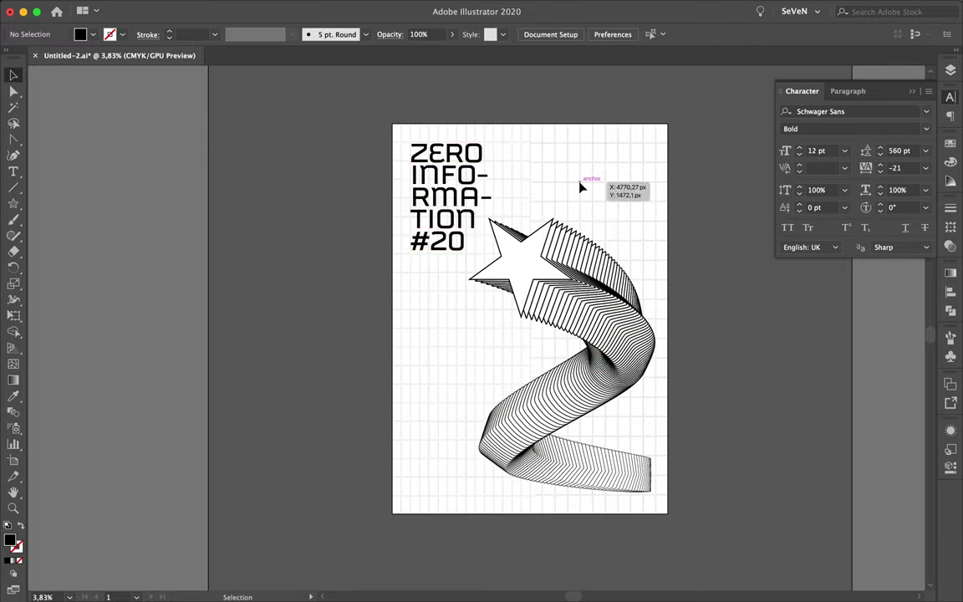
Widen the kerning between Z and E and across the INFO- line's letters.
{"action": "scroll", "coordinate": [502, 192], "scroll_direction": "up", "scroll_amount": 5}
{"action": "double_click", "coordinate": [436, 123]}
{"action": "key", "text": "alt+Right"}
{"action": "key", "text": "alt+Right"}
{"action": "key", "text": "alt+Right"}
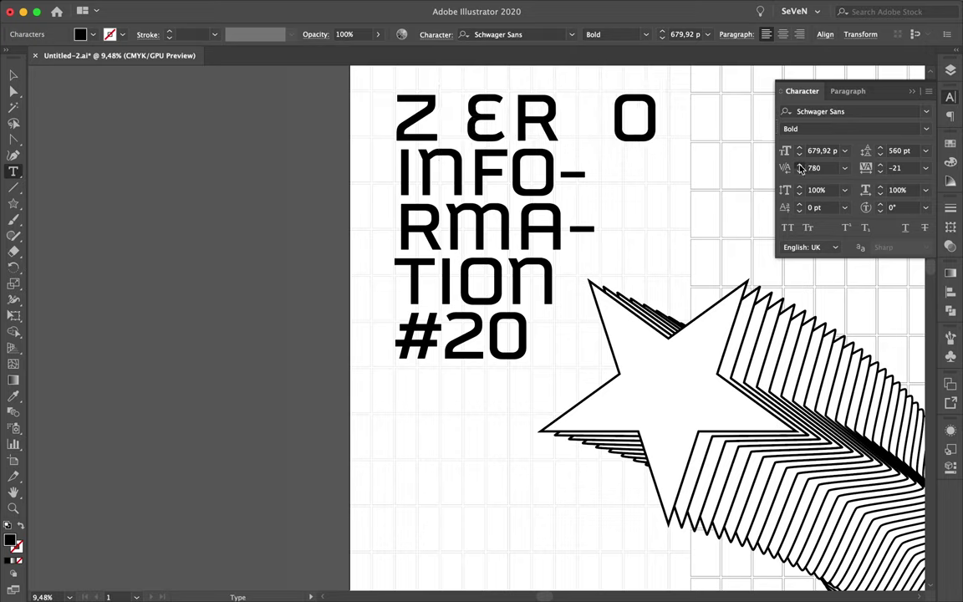
{"action": "key", "text": "Down"}
{"action": "key", "text": "alt+Right"}
{"action": "key", "text": "alt+Right"}
{"action": "key", "text": "alt+Right"}
{"action": "key", "text": "alt+Right"}
{"action": "key", "text": "alt+Right"}
{"action": "key", "text": "alt+Right"}
{"action": "key", "text": "alt+Right"}
{"action": "key", "text": "alt+Right"}
{"action": "key", "text": "alt+Right"}
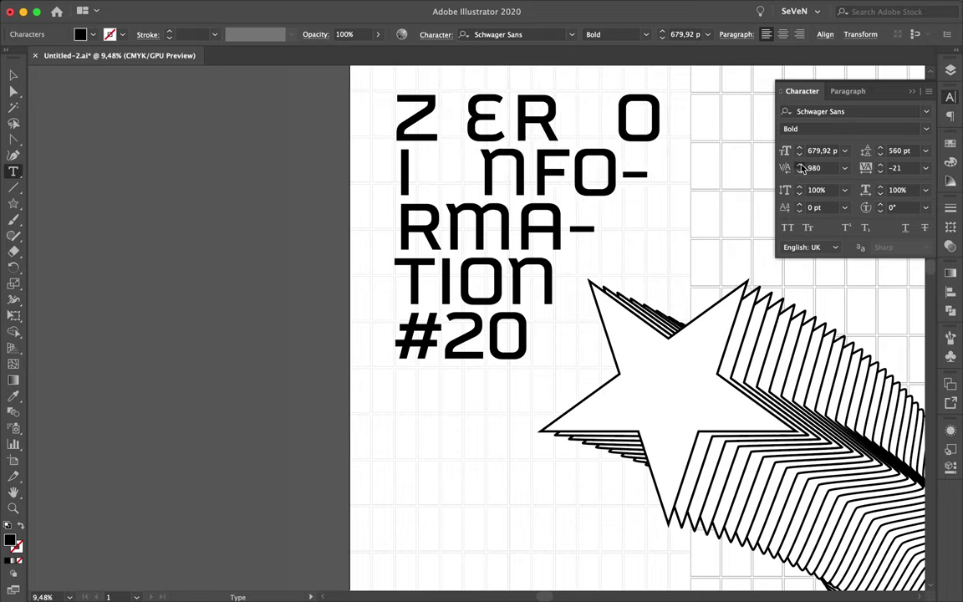
{"action": "key", "text": "alt+Right"}
{"action": "key", "text": "alt+Right"}
{"action": "key", "text": "alt+Right"}
{"action": "key", "text": "Right"}
{"action": "key", "text": "alt+Right"}
{"action": "key", "text": "alt+Right"}
{"action": "key", "text": "alt+Right"}
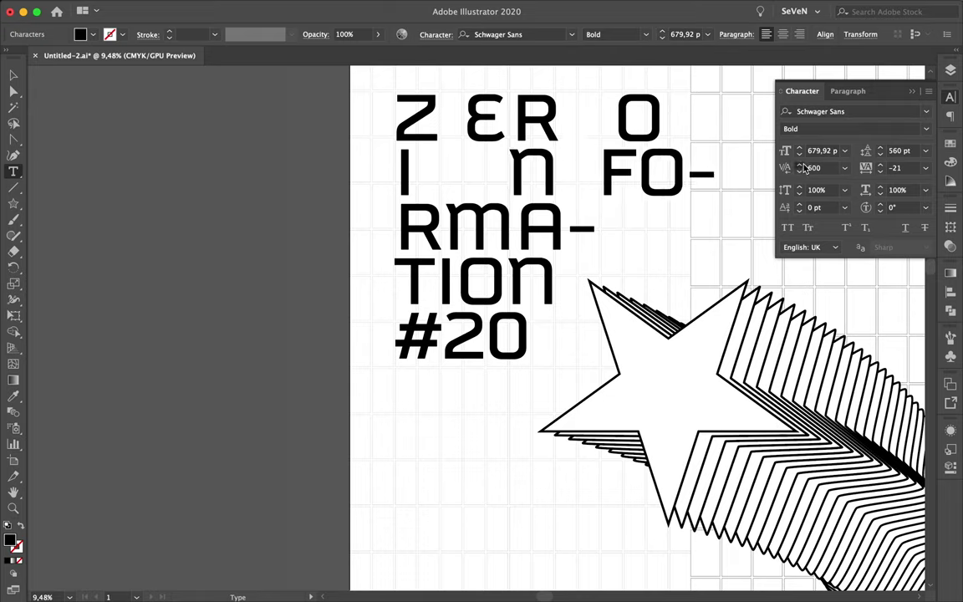
{"action": "key", "text": "alt+Right"}
{"action": "key", "text": "alt+Right"}
{"action": "key", "text": "alt+Right"}
{"action": "key", "text": "Right"}
{"action": "key", "text": "alt+Right"}
{"action": "key", "text": "alt+Right"}
{"action": "key", "text": "alt+Right"}
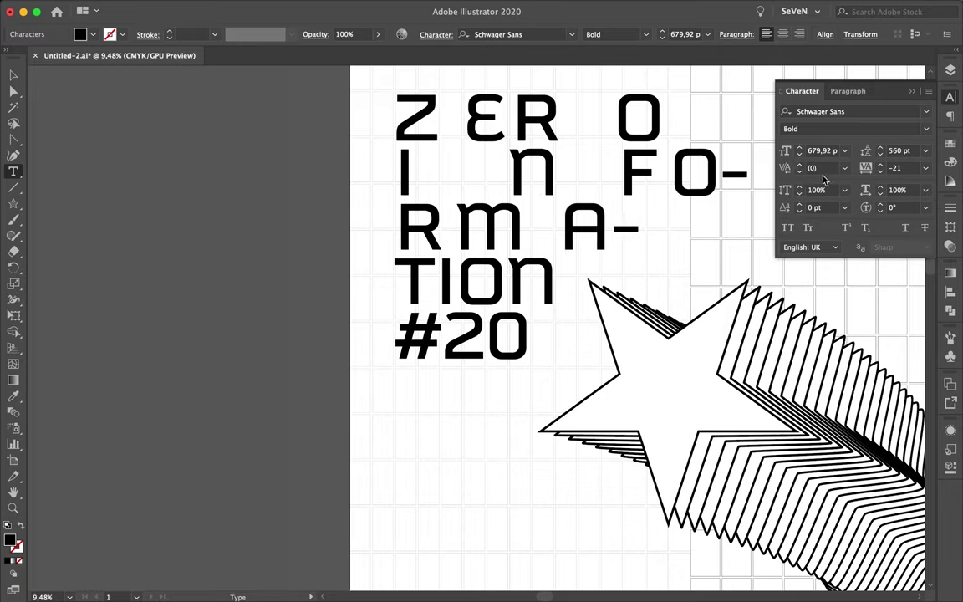
Widen the gaps within TION and after the # and between 2 and 0.
{"action": "key", "text": "alt+Right"}
{"action": "key", "text": "alt+Right"}
{"action": "key", "text": "alt+Right"}
{"action": "key", "text": "alt+Right"}
{"action": "key", "text": "alt+Right"}
{"action": "key", "text": "alt+Right"}
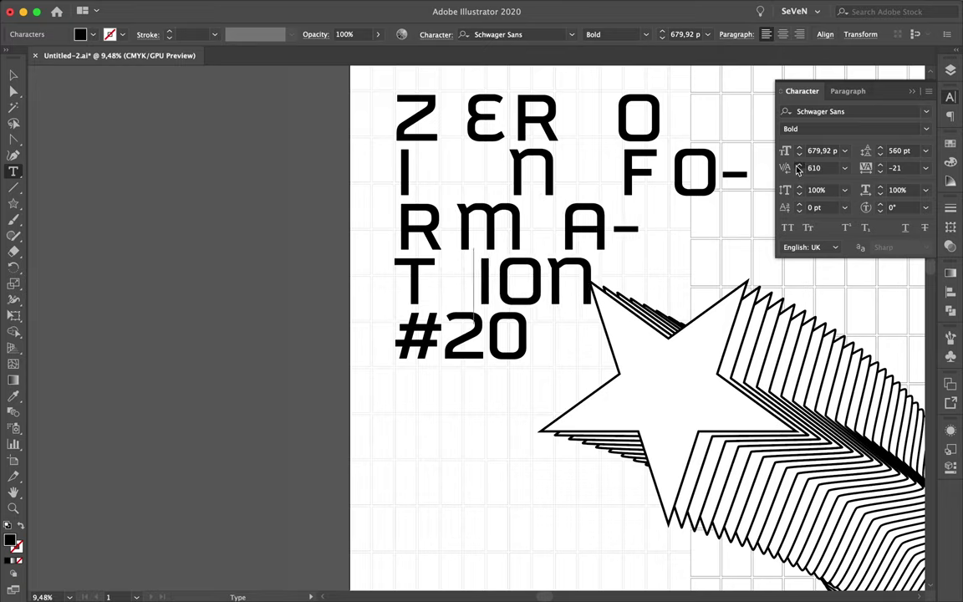
{"action": "key", "text": "alt+Right"}
{"action": "key", "text": "alt+Right"}
{"action": "key", "text": "alt+Right"}
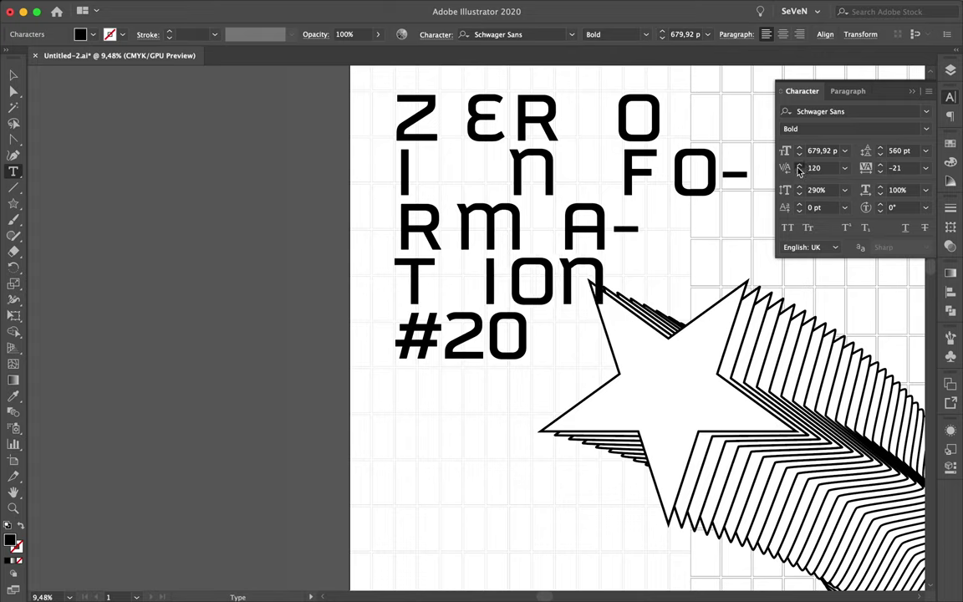
{"action": "key", "text": "alt+Right"}
{"action": "key", "text": "alt+Right"}
{"action": "key", "text": "alt+Right"}
{"action": "key", "text": "alt+Right"}
{"action": "key", "text": "alt+Right"}
{"action": "key", "text": "alt+Right"}
{"action": "key", "text": "alt+Right"}
{"action": "key", "text": "alt+Right"}
{"action": "key", "text": "alt+Right"}
{"action": "key", "text": "alt+Right"}
{"action": "key", "text": "alt+Right"}
{"action": "key", "text": "alt+Right"}
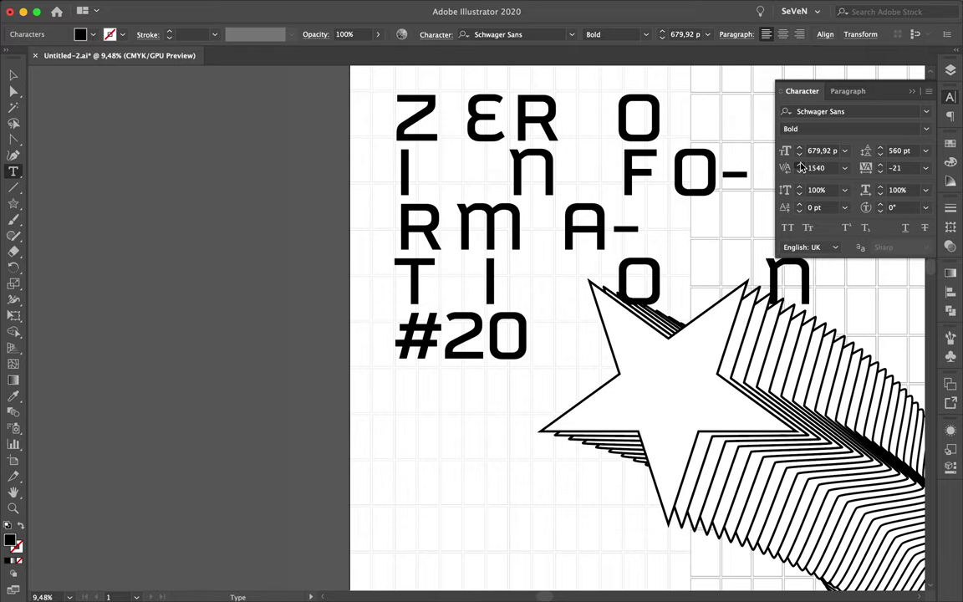
{"action": "left_click", "coordinate": [444, 334]}
{"action": "key", "text": "alt+Right"}
{"action": "key", "text": "alt+Right"}
{"action": "key", "text": "alt+Right"}
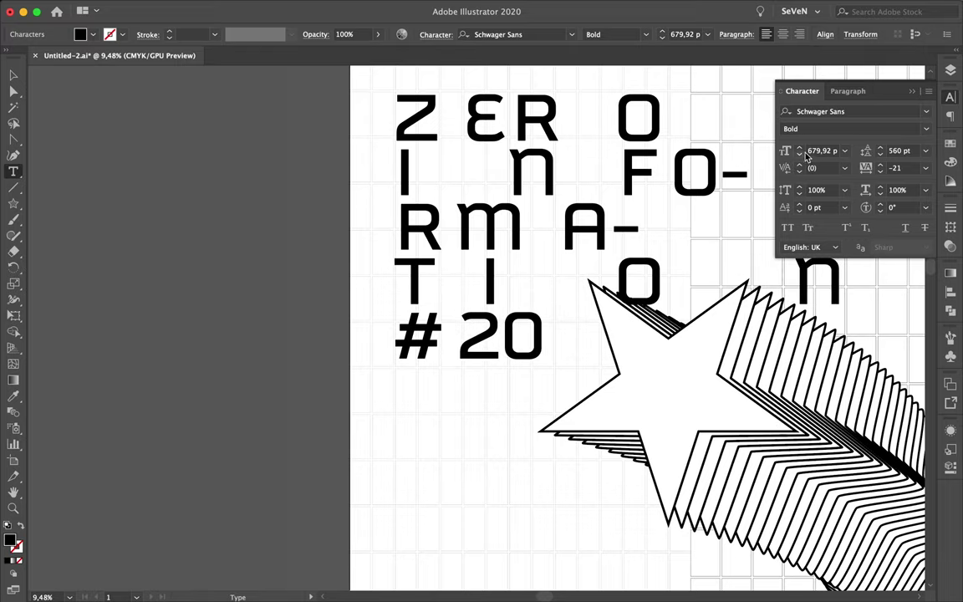
{"action": "left_click_drag", "start_coordinate": [800, 171], "coordinate": [806, 174]}
{"action": "key", "text": "Escape"}
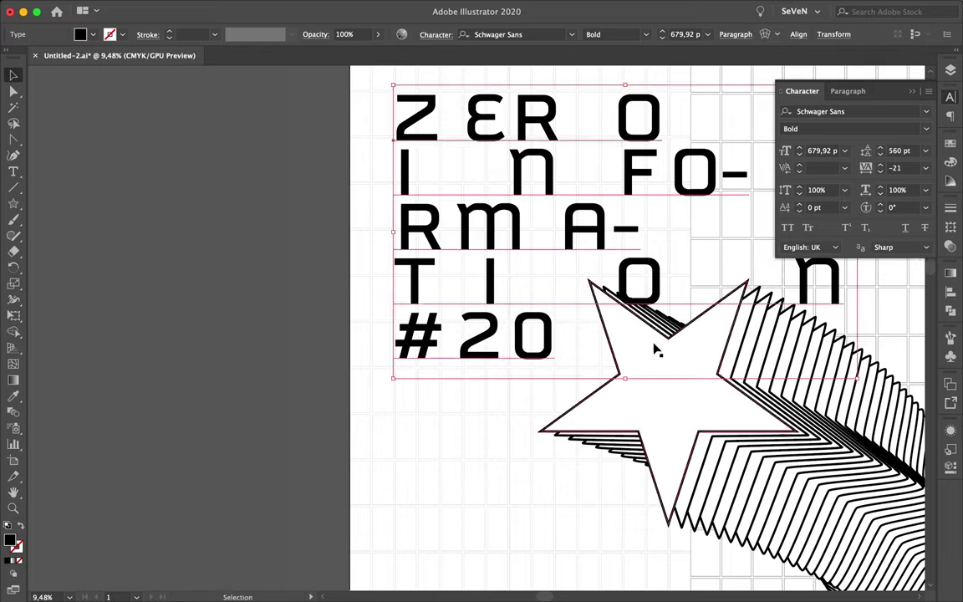
Reopen the title text for editing, then exit and reselect the ribbon and title block.
{"action": "scroll", "coordinate": [656, 352], "scroll_direction": "down", "scroll_amount": 3}
{"action": "scroll", "coordinate": [476, 341], "scroll_direction": "right", "scroll_amount": 5}
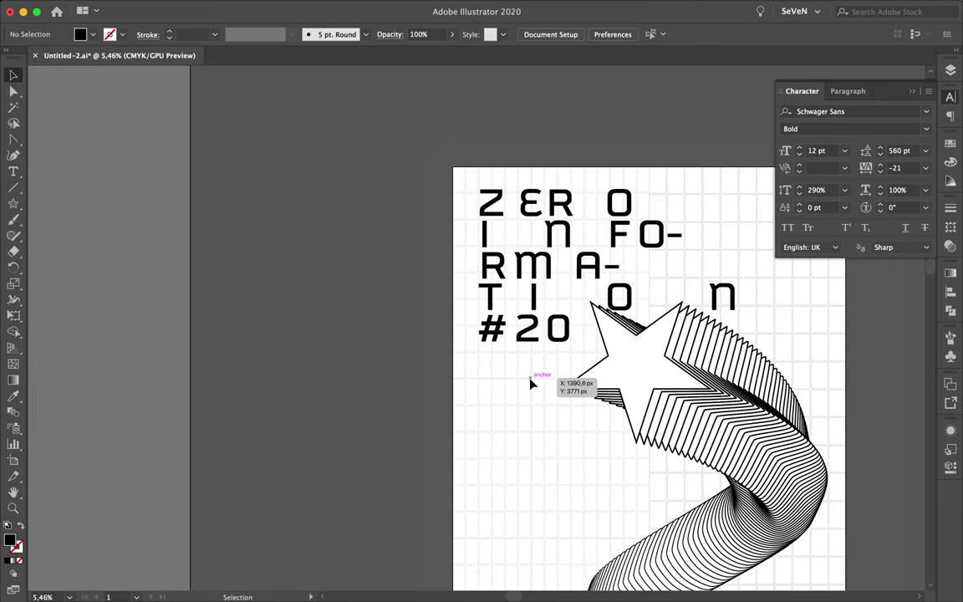
{"action": "left_click", "coordinate": [460, 167]}
{"action": "double_click", "coordinate": [449, 168]}
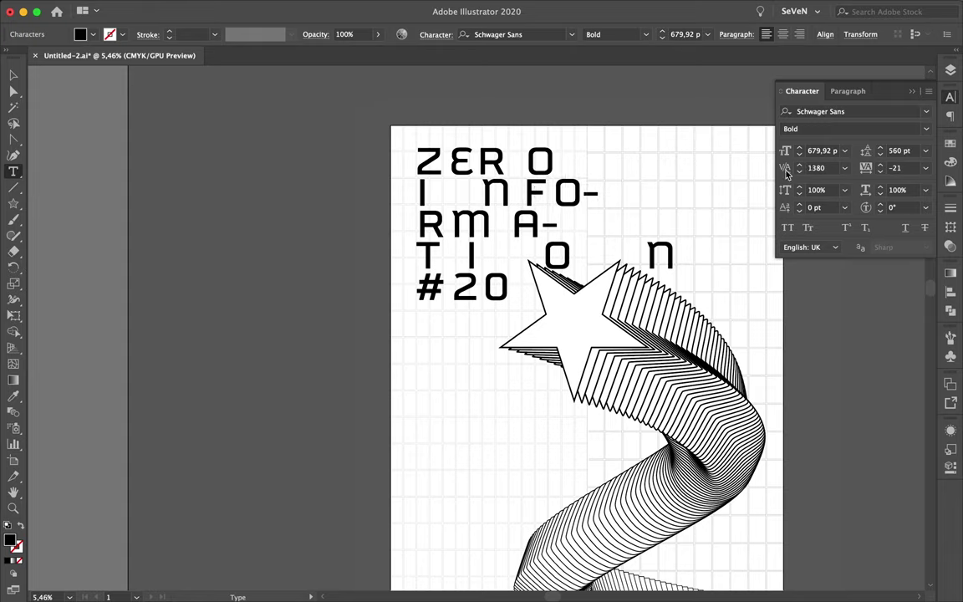
{"action": "scroll", "coordinate": [801, 174], "scroll_direction": "up", "scroll_amount": 5}
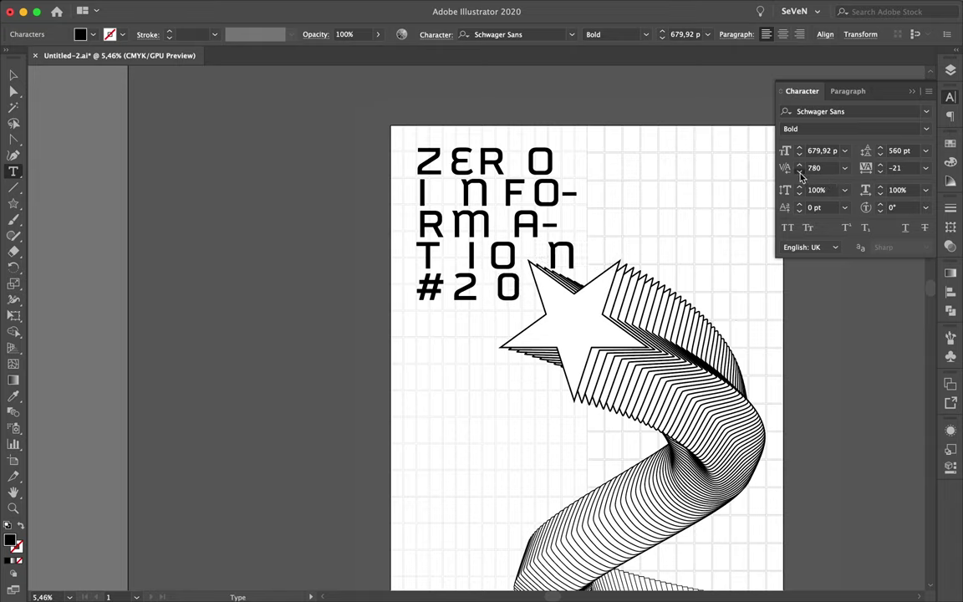
{"action": "key", "text": "v"}
{"action": "left_click", "coordinate": [606, 302]}
{"action": "scroll", "coordinate": [644, 309], "scroll_direction": "down", "scroll_amount": 3}
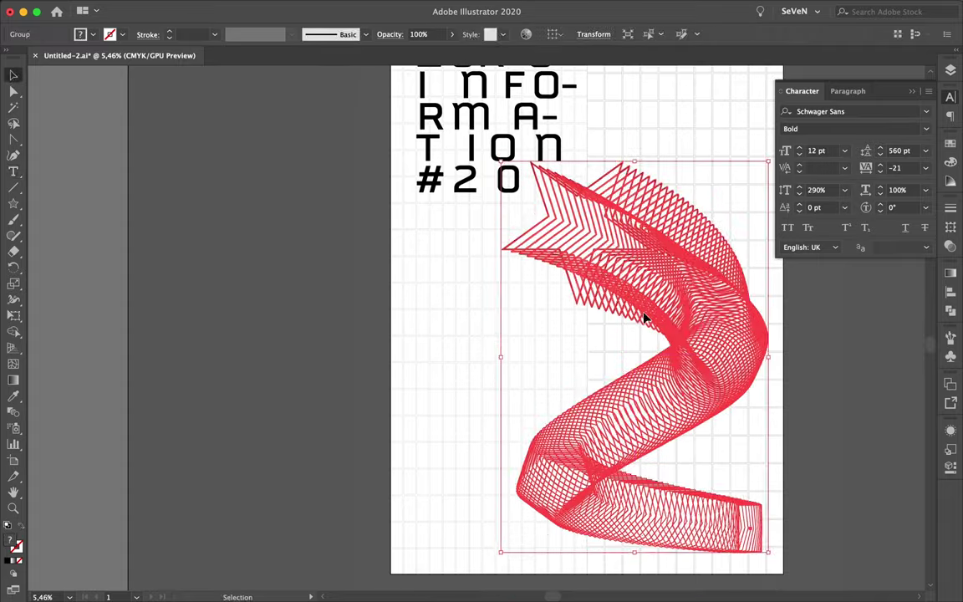
{"action": "scroll", "coordinate": [619, 251], "scroll_direction": "down", "scroll_amount": 3}
{"action": "left_click", "coordinate": [576, 144]}
Delete the title text, close Untitled-2 and reopen the recent Untitled-1.ai poster.
{"action": "key", "text": "Delete"}
{"action": "left_click", "coordinate": [35, 56]}
{"action": "left_click", "coordinate": [468, 337]}
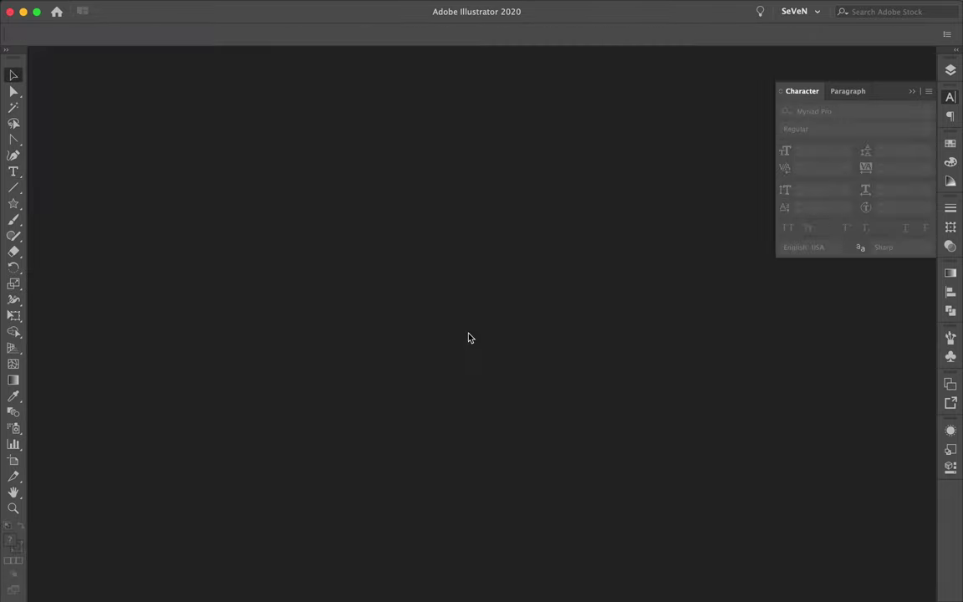
{"action": "left_click", "coordinate": [396, 453]}
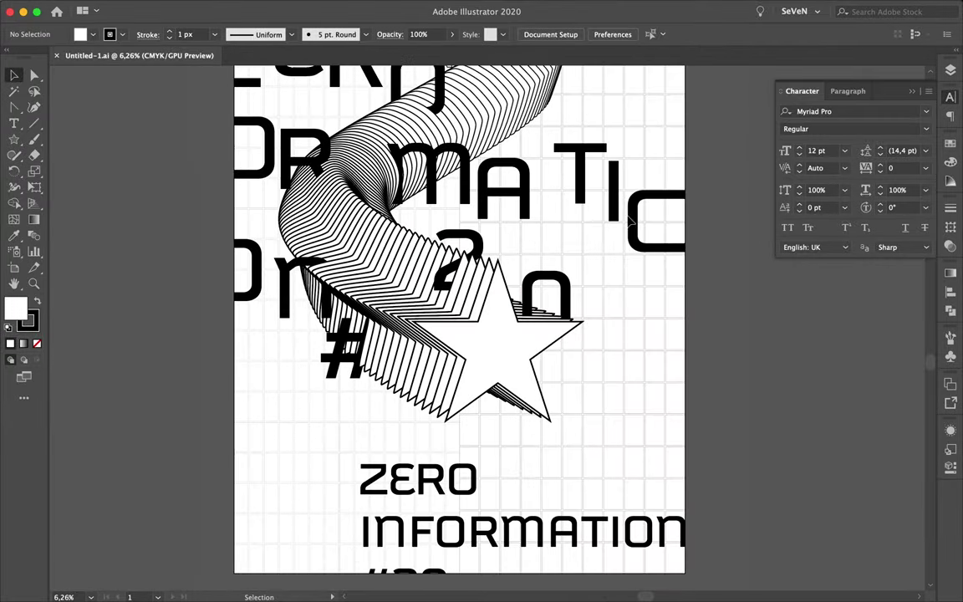
{"action": "scroll", "coordinate": [629, 220], "scroll_direction": "up", "scroll_amount": 3}
Save the pink fill as a new global swatch and trim the swatch list to used colours.
{"action": "left_click", "coordinate": [951, 143]}
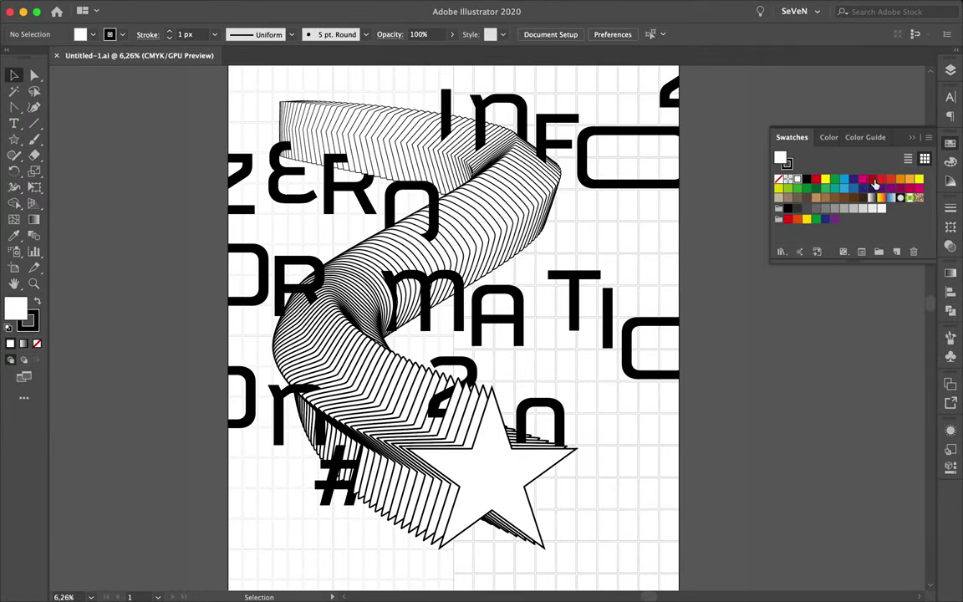
{"action": "double_click", "coordinate": [787, 162]}
{"action": "left_click", "coordinate": [935, 395]}
{"action": "left_click", "coordinate": [897, 250]}
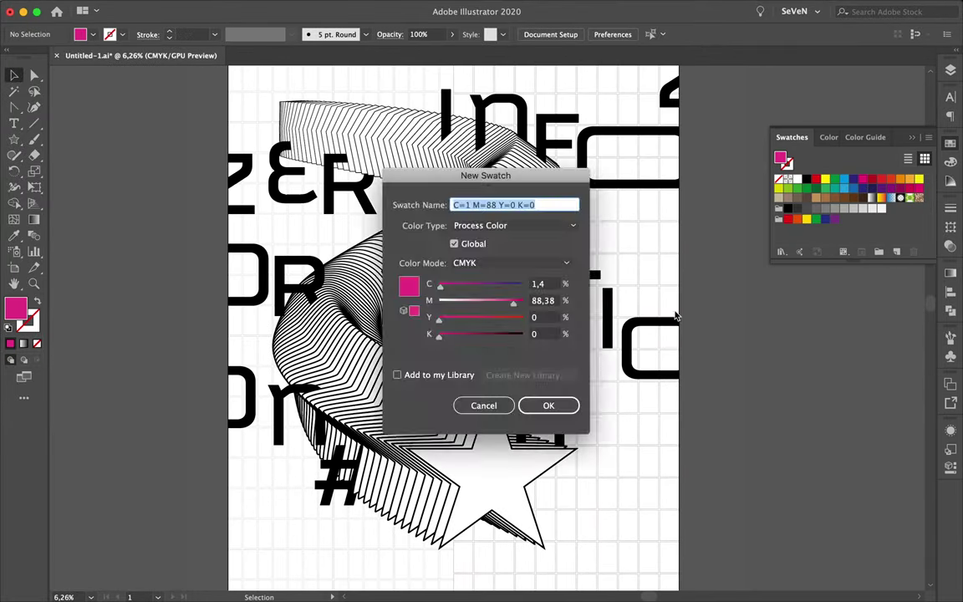
{"action": "left_click", "coordinate": [546, 403]}
{"action": "left_click", "coordinate": [780, 199]}
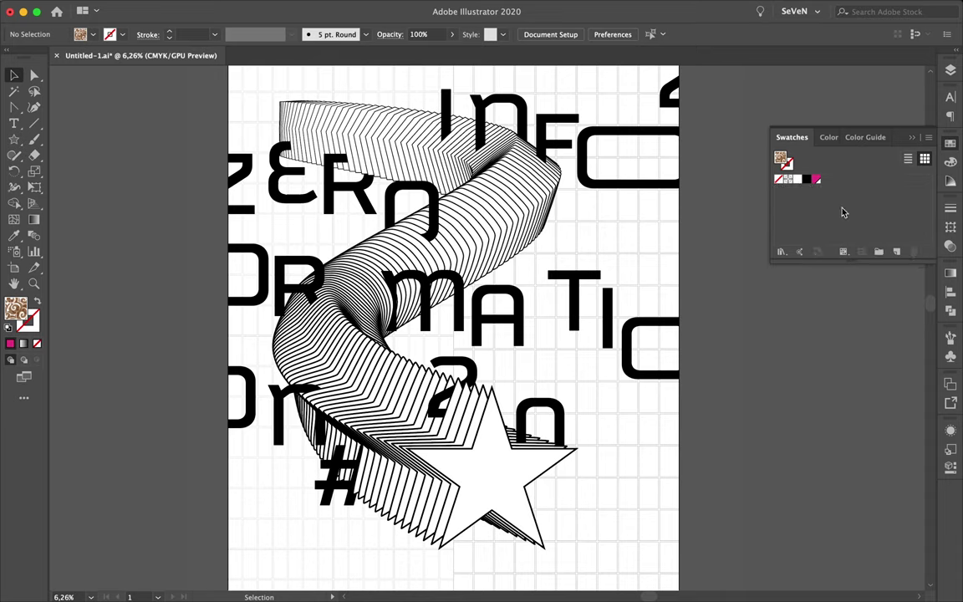
Apply the pink swatch to both rounded O shapes and the star's offset copies.
{"action": "left_click", "coordinate": [617, 189]}
{"action": "left_click", "coordinate": [817, 179]}
{"action": "left_click", "coordinate": [656, 333]}
{"action": "left_click", "coordinate": [817, 179]}
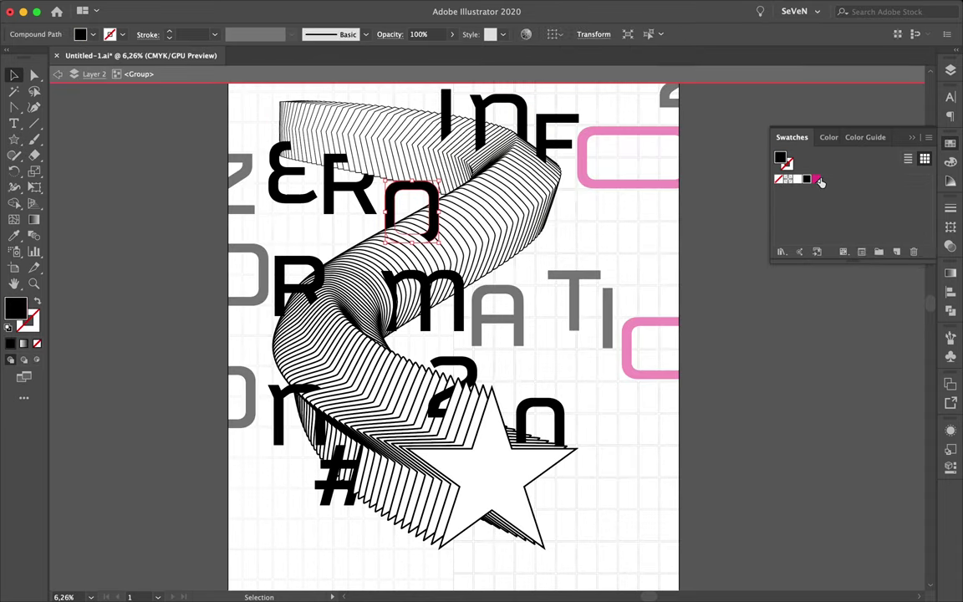
{"action": "left_click", "coordinate": [474, 452]}
{"action": "left_click", "coordinate": [490, 213]}
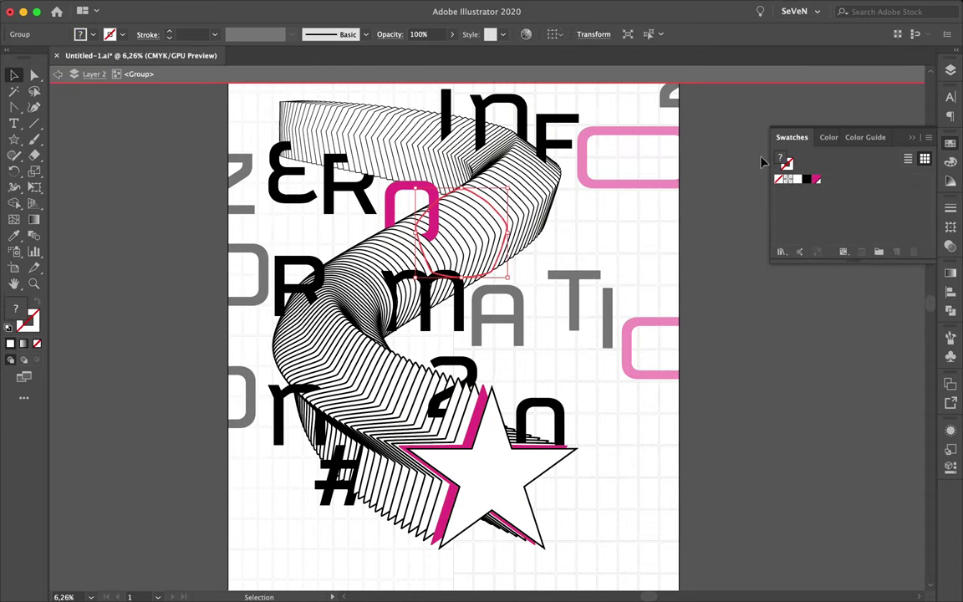
Fill a ribbon shape pink, shift it left, and copy the pink polygon along the ribbon blend.
{"action": "left_click", "coordinate": [800, 185]}
{"action": "left_click_drag", "start_coordinate": [414, 151], "coordinate": [358, 138]}
{"action": "left_click", "coordinate": [818, 179]}
{"action": "double_click", "coordinate": [620, 403]}
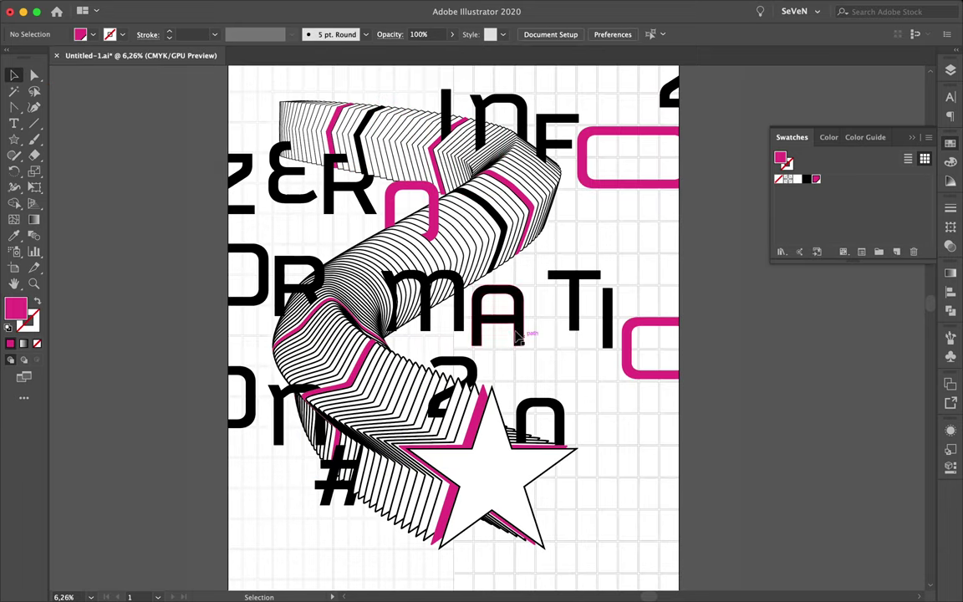
{"action": "double_click", "coordinate": [442, 269]}
{"action": "scroll", "coordinate": [443, 269], "scroll_direction": "up", "scroll_amount": 2}
{"action": "left_click_drag", "start_coordinate": [335, 259], "coordinate": [629, 202]}
{"action": "scroll", "coordinate": [744, 527], "scroll_direction": "down", "scroll_amount": 1}
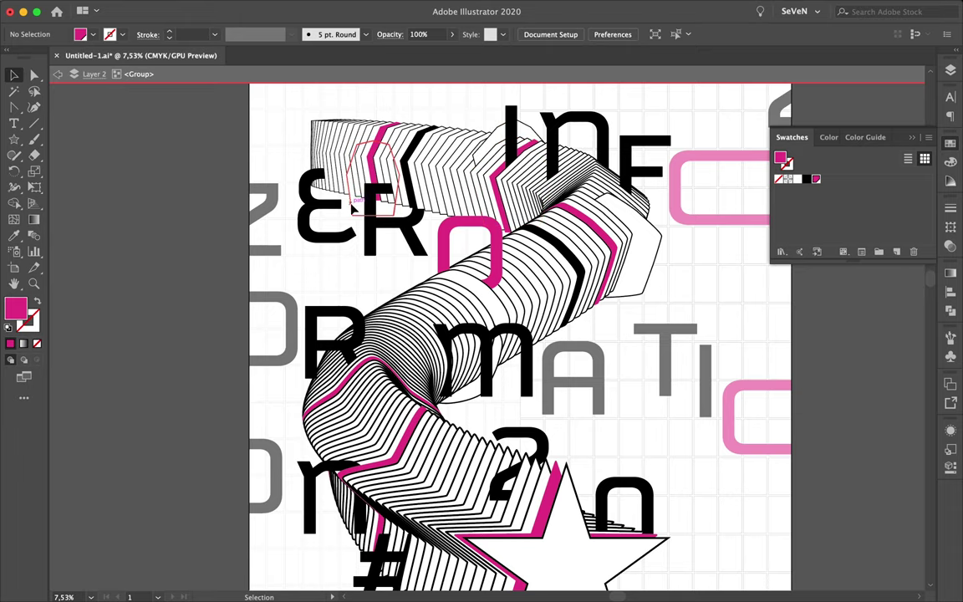
{"action": "scroll", "coordinate": [355, 209], "scroll_direction": "down", "scroll_amount": 1}
{"action": "key", "text": "Escape"}
{"action": "scroll", "coordinate": [716, 368], "scroll_direction": "down", "scroll_amount": 5}
{"action": "scroll", "coordinate": [716, 368], "scroll_direction": "down", "scroll_amount": 3}
{"action": "scroll", "coordinate": [602, 376], "scroll_direction": "up", "scroll_amount": 1}
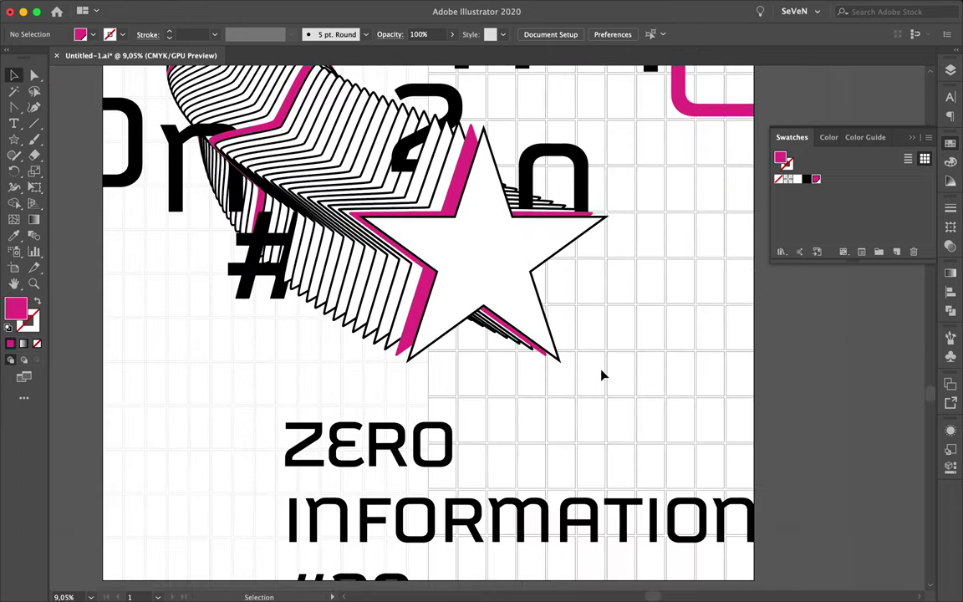
Collapse the layer contents and make the Grid layer active.
{"action": "scroll", "coordinate": [602, 376], "scroll_direction": "down", "scroll_amount": 2}
{"action": "left_click", "coordinate": [589, 544]}
{"action": "left_click", "coordinate": [950, 71]}
{"action": "left_click", "coordinate": [814, 97]}
{"action": "left_click", "coordinate": [847, 110]}
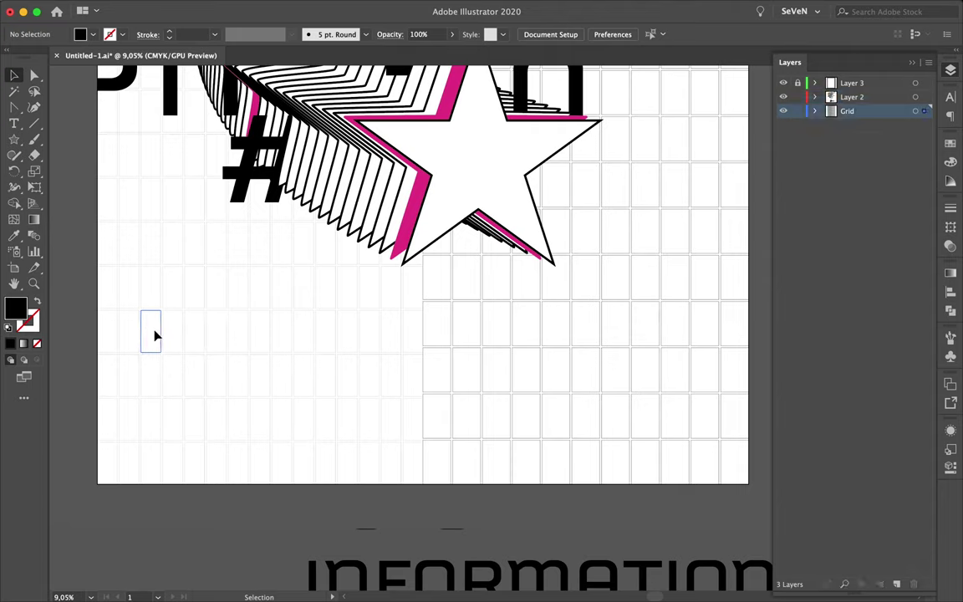
Marquee-select grid cells along the rows and top edge, then clear the selection.
{"action": "left_click_drag", "start_coordinate": [154, 335], "coordinate": [373, 338]}
{"action": "left_click_drag", "start_coordinate": [181, 342], "coordinate": [450, 335]}
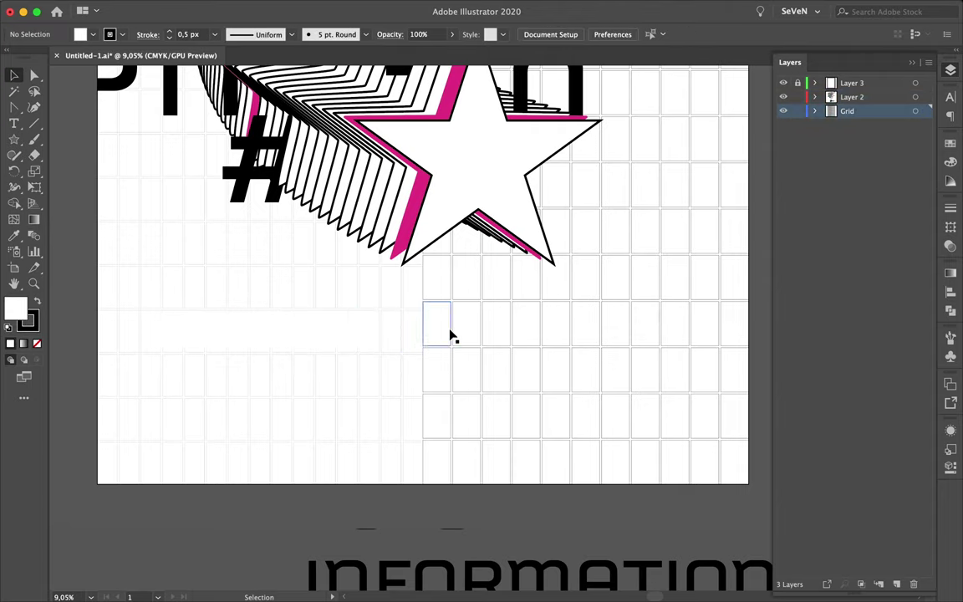
{"action": "scroll", "coordinate": [494, 338], "scroll_direction": "up", "scroll_amount": 5}
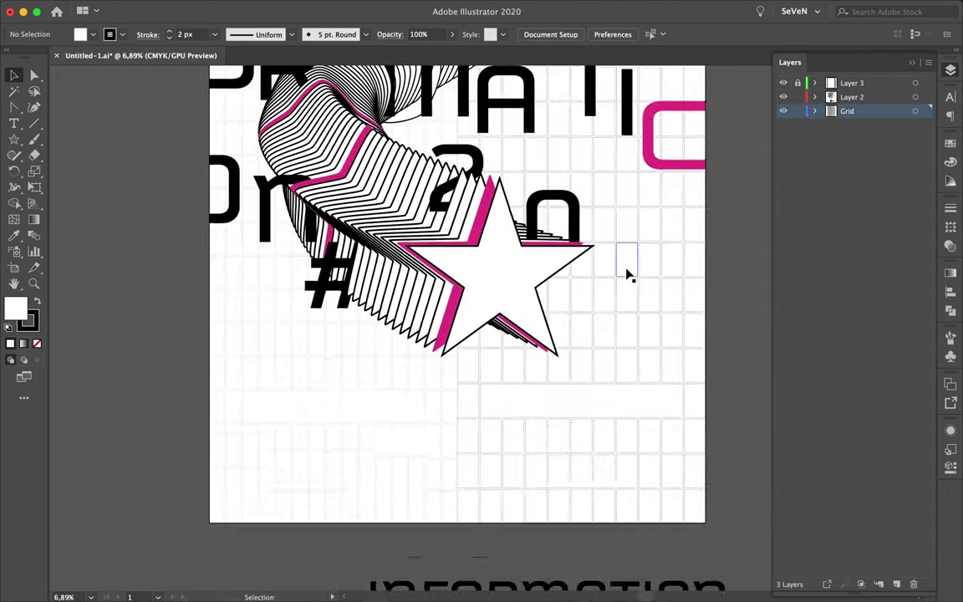
{"action": "scroll", "coordinate": [626, 273], "scroll_direction": "up", "scroll_amount": 5}
{"action": "scroll", "coordinate": [618, 263], "scroll_direction": "down", "scroll_amount": 1}
{"action": "left_click_drag", "start_coordinate": [224, 117], "coordinate": [250, 496]}
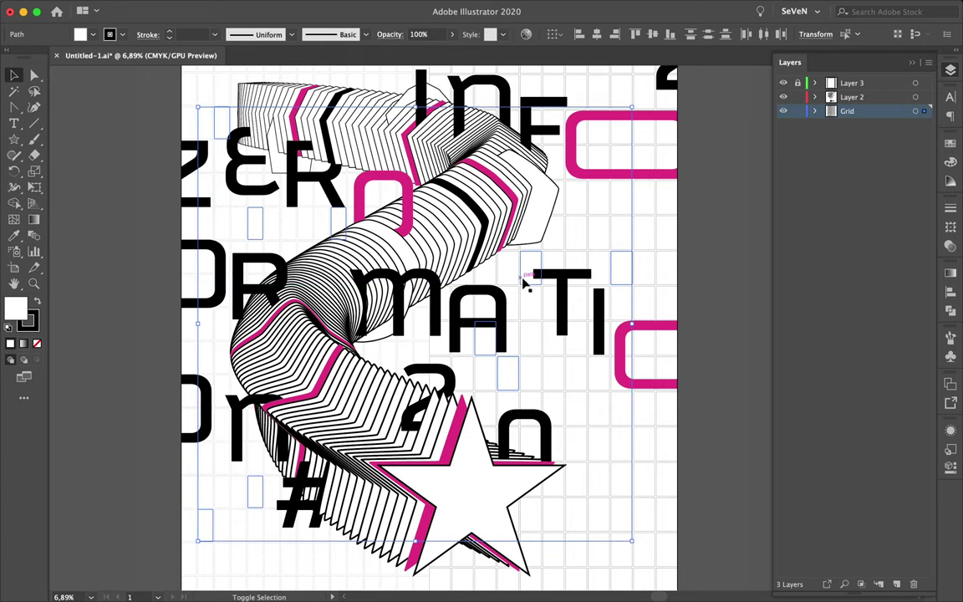
{"action": "scroll", "coordinate": [599, 192], "scroll_direction": "up", "scroll_amount": 2}
{"action": "left_click_drag", "start_coordinate": [585, 129], "coordinate": [322, 124]}
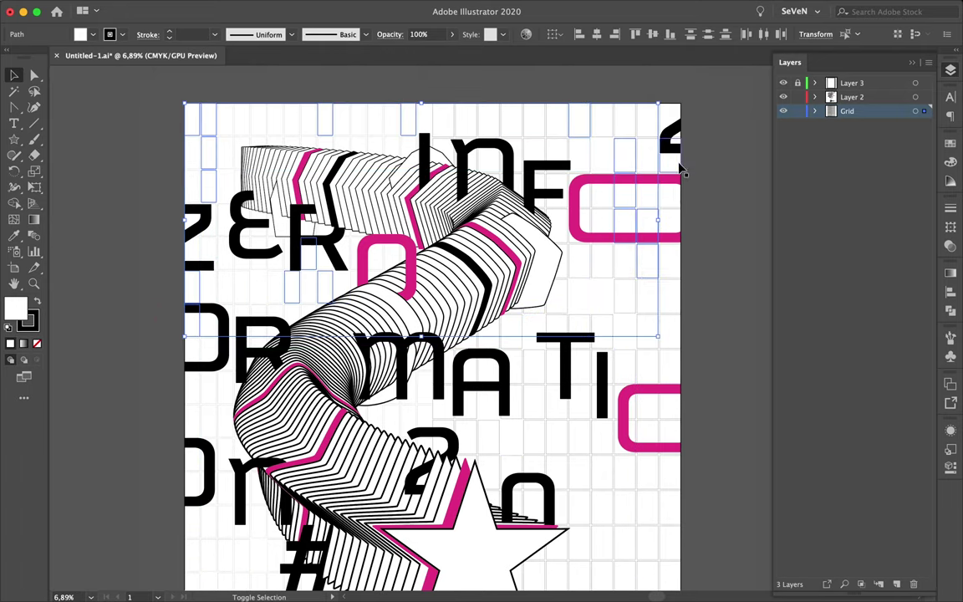
{"action": "left_click", "coordinate": [680, 170]}
{"action": "scroll", "coordinate": [641, 144], "scroll_direction": "up", "scroll_amount": 3}
{"action": "scroll", "coordinate": [661, 261], "scroll_direction": "down", "scroll_amount": 3}
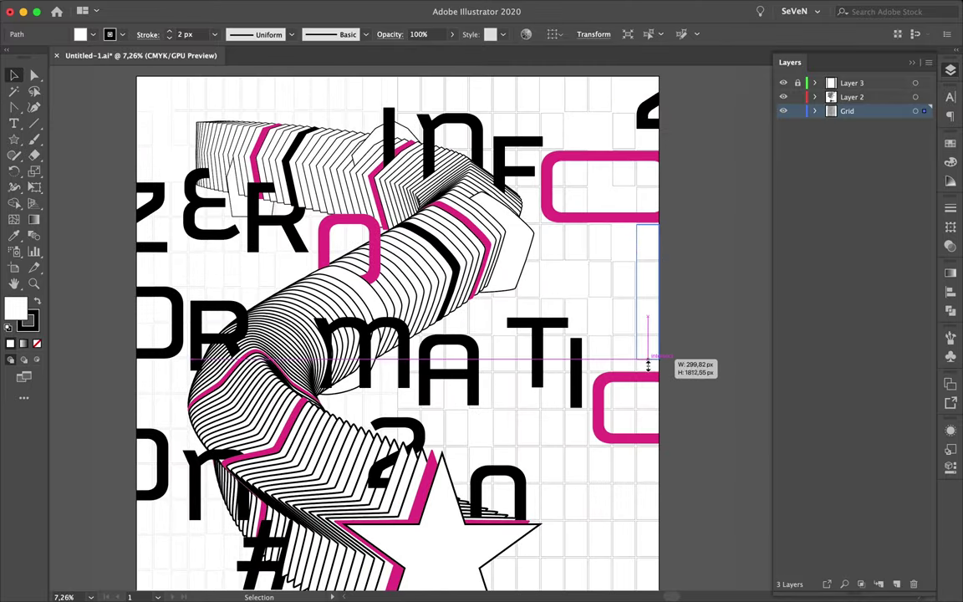
{"action": "scroll", "coordinate": [648, 385], "scroll_direction": "up", "scroll_amount": 5}
{"action": "scroll", "coordinate": [647, 401], "scroll_direction": "down", "scroll_amount": 2}
{"action": "scroll", "coordinate": [644, 250], "scroll_direction": "down", "scroll_amount": 2}
{"action": "scroll", "coordinate": [642, 160], "scroll_direction": "up", "scroll_amount": 1}
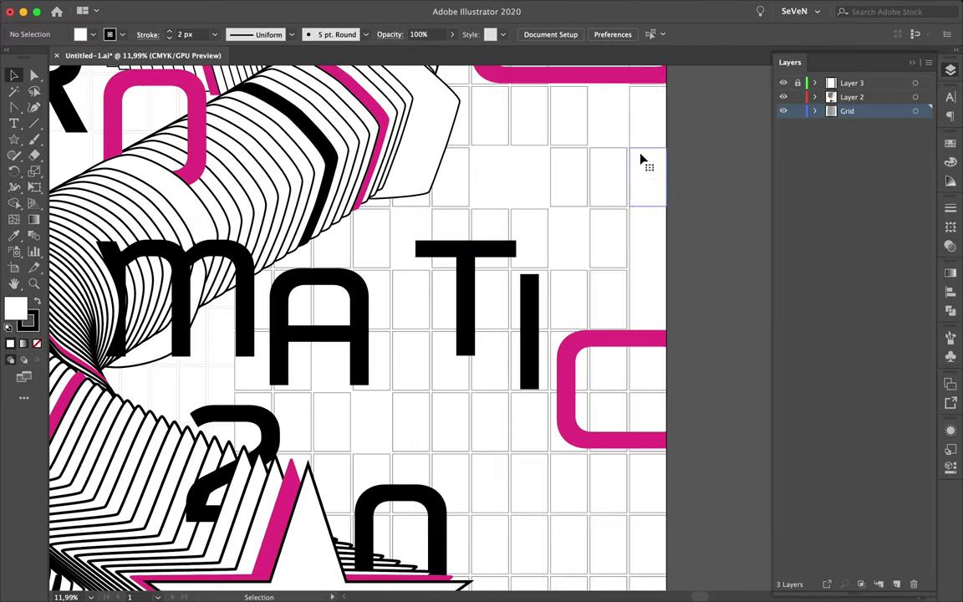
Stretch the grid cell above the pink C downward and widen it.
{"action": "left_click", "coordinate": [552, 178]}
{"action": "left_click_drag", "start_coordinate": [608, 267], "coordinate": [609, 389]}
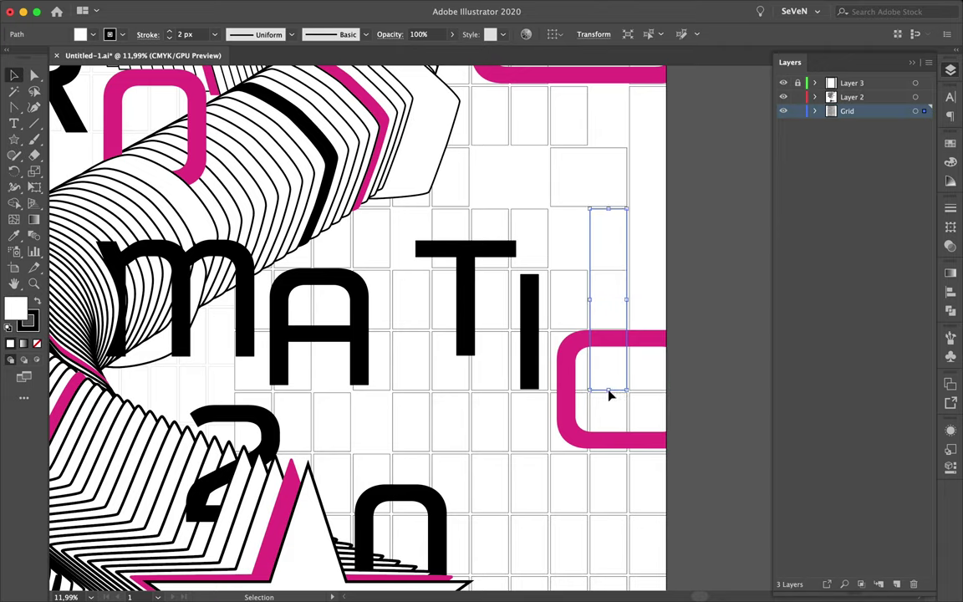
{"action": "scroll", "coordinate": [511, 318], "scroll_direction": "up", "scroll_amount": 1}
{"action": "scroll", "coordinate": [426, 312], "scroll_direction": "up", "scroll_amount": 2}
{"action": "scroll", "coordinate": [490, 307], "scroll_direction": "up", "scroll_amount": 1}
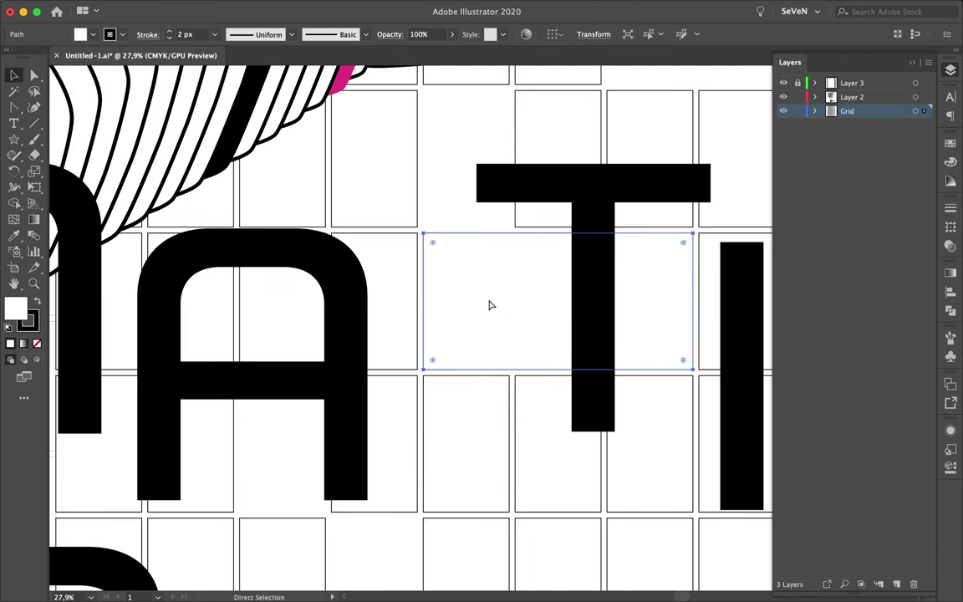
{"action": "scroll", "coordinate": [590, 324], "scroll_direction": "down", "scroll_amount": 1}
{"action": "scroll", "coordinate": [590, 323], "scroll_direction": "down", "scroll_amount": 2}
{"action": "left_click_drag", "start_coordinate": [608, 361], "coordinate": [684, 357]}
{"action": "left_click", "coordinate": [484, 374]}
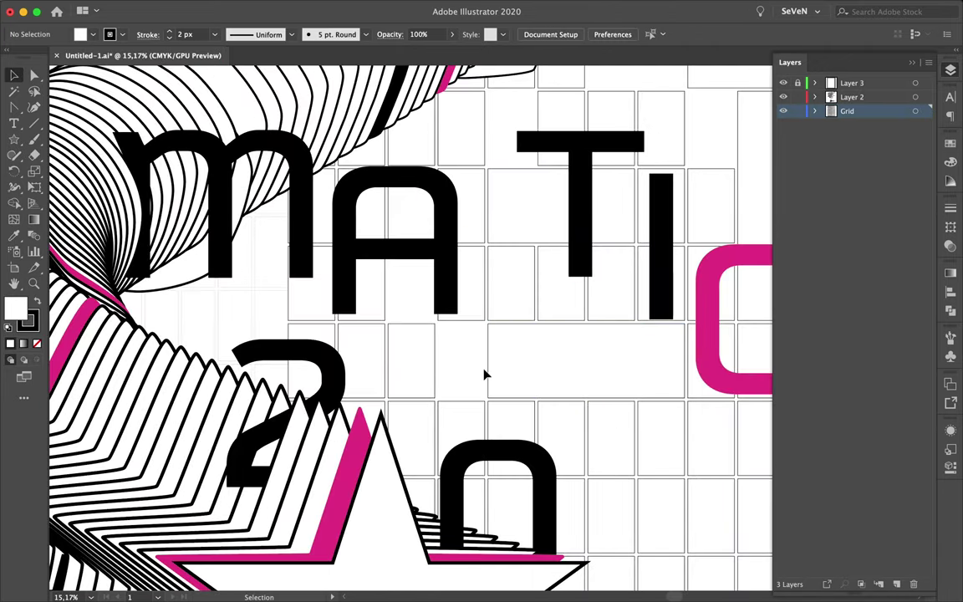
Resize a small grid cell to a new height and width.
{"action": "scroll", "coordinate": [484, 374], "scroll_direction": "up", "scroll_amount": 1}
{"action": "left_click", "coordinate": [354, 350]}
{"action": "mouse_move", "coordinate": [344, 285]}
{"action": "left_mouse_down"}
{"action": "mouse_move", "coordinate": [361, 313]}
{"action": "mouse_move", "coordinate": [431, 315]}
{"action": "left_mouse_up"}
{"action": "scroll", "coordinate": [362, 314], "scroll_direction": "down", "scroll_amount": 1}
{"action": "scroll", "coordinate": [474, 209], "scroll_direction": "up", "scroll_amount": 1}
{"action": "left_click_drag", "start_coordinate": [474, 208], "coordinate": [527, 215]}
{"action": "left_click", "coordinate": [526, 218]}
Move a small grid rectangle, stretch it taller and resize it to fit the grid.
{"action": "scroll", "coordinate": [523, 219], "scroll_direction": "down", "scroll_amount": 3}
{"action": "scroll", "coordinate": [297, 481], "scroll_direction": "up", "scroll_amount": 2}
{"action": "left_click", "coordinate": [326, 442]}
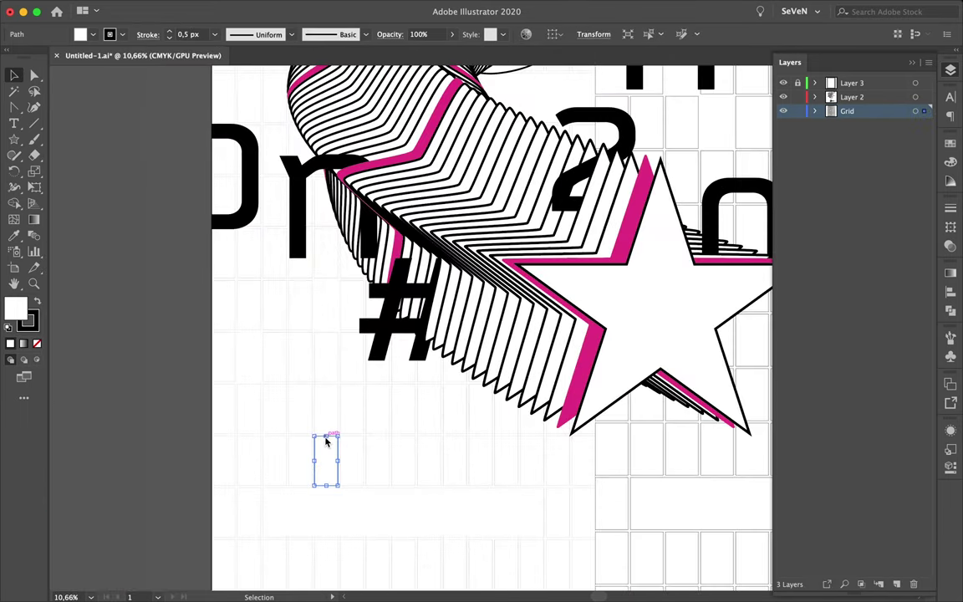
{"action": "left_click_drag", "start_coordinate": [309, 405], "coordinate": [324, 337]}
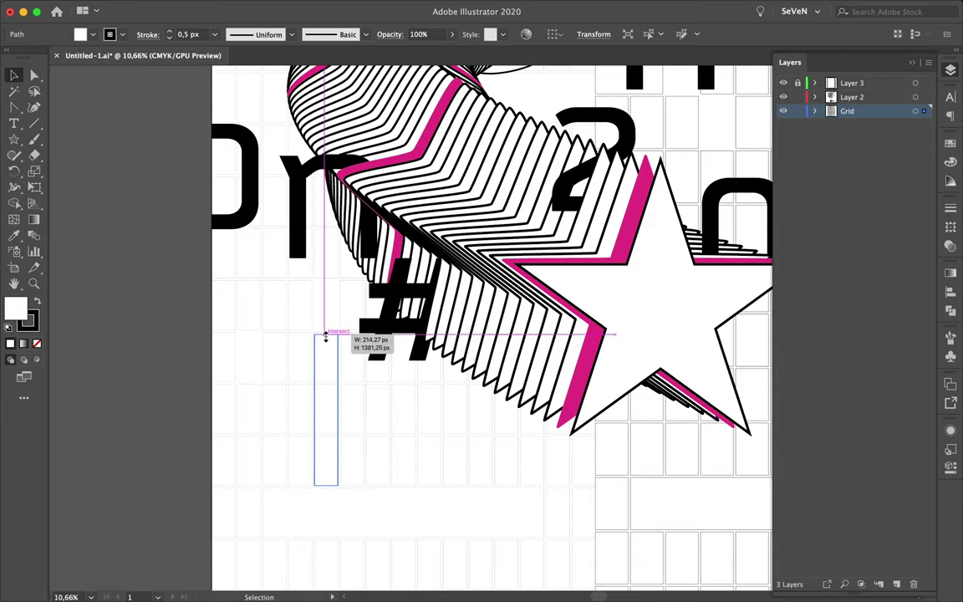
{"action": "scroll", "coordinate": [324, 338], "scroll_direction": "up", "scroll_amount": 2}
{"action": "scroll", "coordinate": [329, 398], "scroll_direction": "up", "scroll_amount": 3}
{"action": "scroll", "coordinate": [331, 463], "scroll_direction": "down", "scroll_amount": 4}
{"action": "left_click_drag", "start_coordinate": [330, 462], "coordinate": [271, 499]}
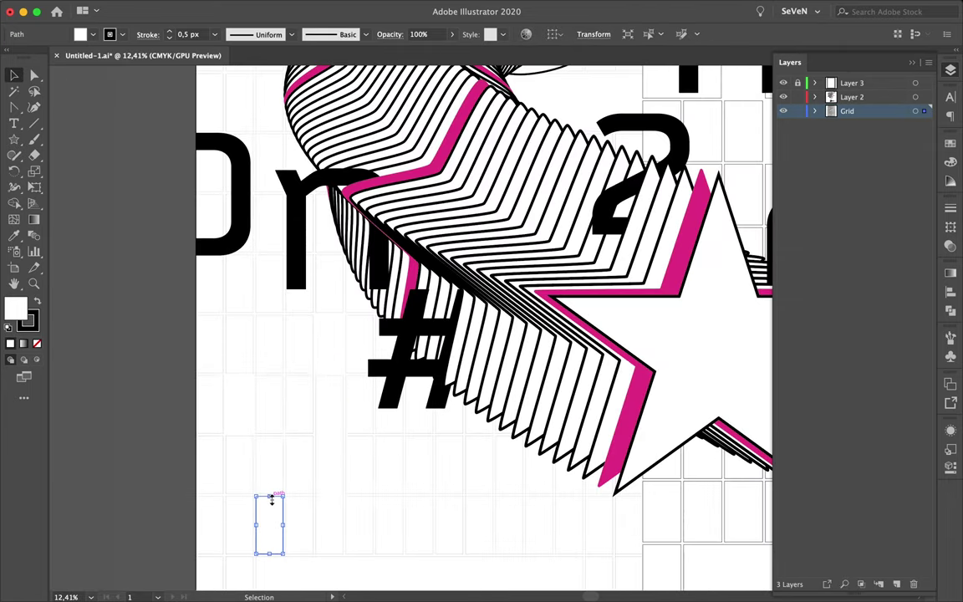
{"action": "left_click_drag", "start_coordinate": [271, 282], "coordinate": [274, 459]}
{"action": "scroll", "coordinate": [237, 268], "scroll_direction": "down", "scroll_amount": 2}
{"action": "scroll", "coordinate": [251, 269], "scroll_direction": "up", "scroll_amount": 3}
{"action": "left_click_drag", "start_coordinate": [267, 268], "coordinate": [360, 340]}
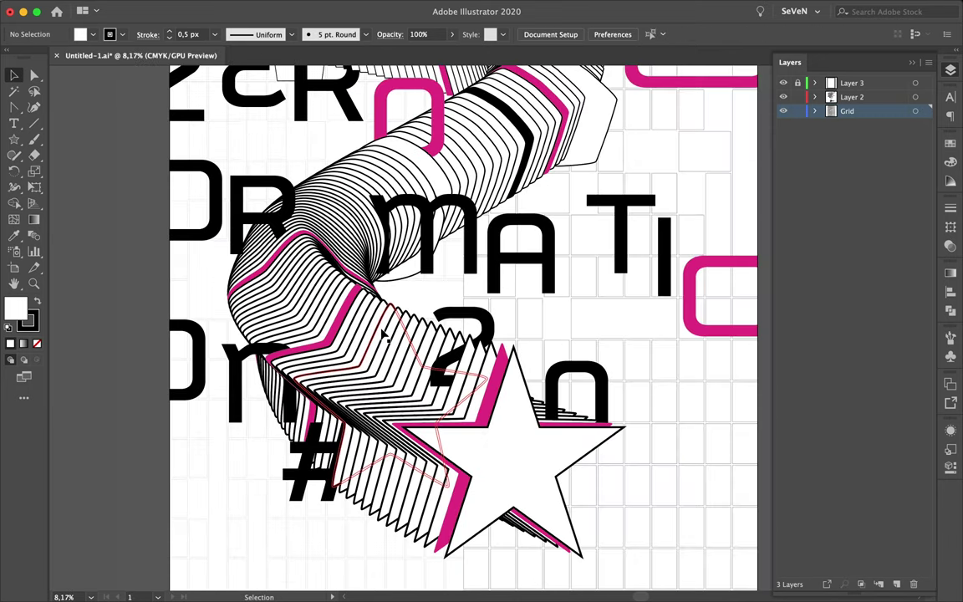
Raise the letter A's stroke weight to 7 px.
{"action": "left_click", "coordinate": [552, 254]}
{"action": "left_click", "coordinate": [951, 207]}
{"action": "left_click", "coordinate": [832, 221]}
{"action": "left_click", "coordinate": [951, 70]}
Fill the letter A with white and confirm its heavier outline.
{"action": "left_click", "coordinate": [951, 142]}
{"action": "left_click", "coordinate": [798, 179]}
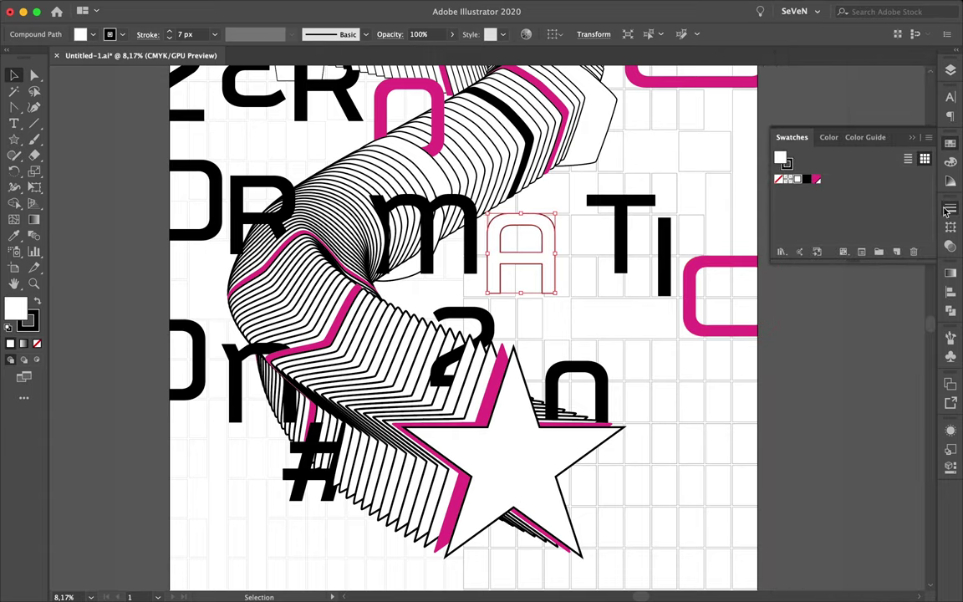
{"action": "left_click", "coordinate": [951, 207]}
{"action": "key", "text": "ctrl+0"}
{"action": "left_click", "coordinate": [681, 281]}
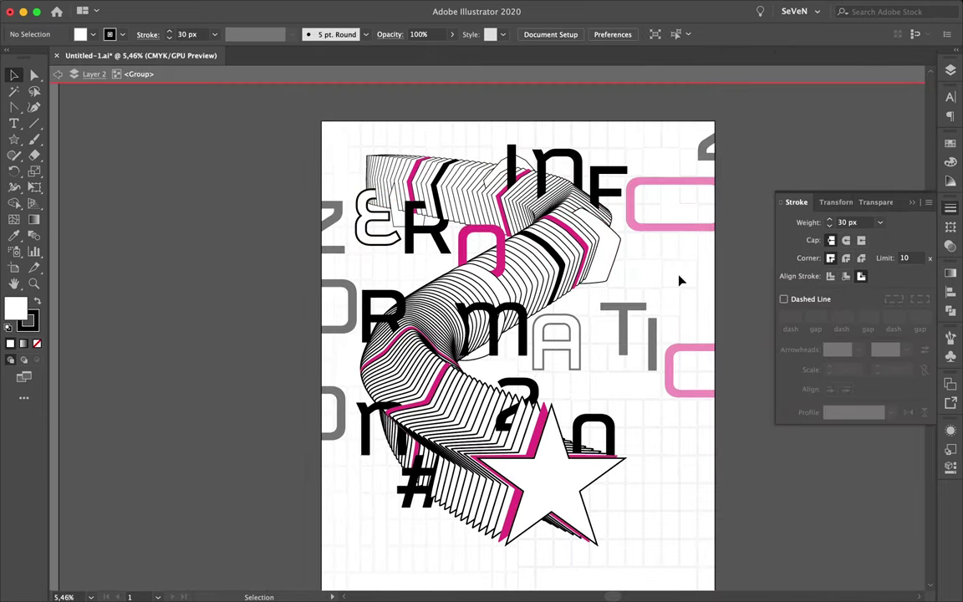
Leave group editing and set up a new Layer 4 for drawing shapes.
{"action": "left_click", "coordinate": [377, 431]}
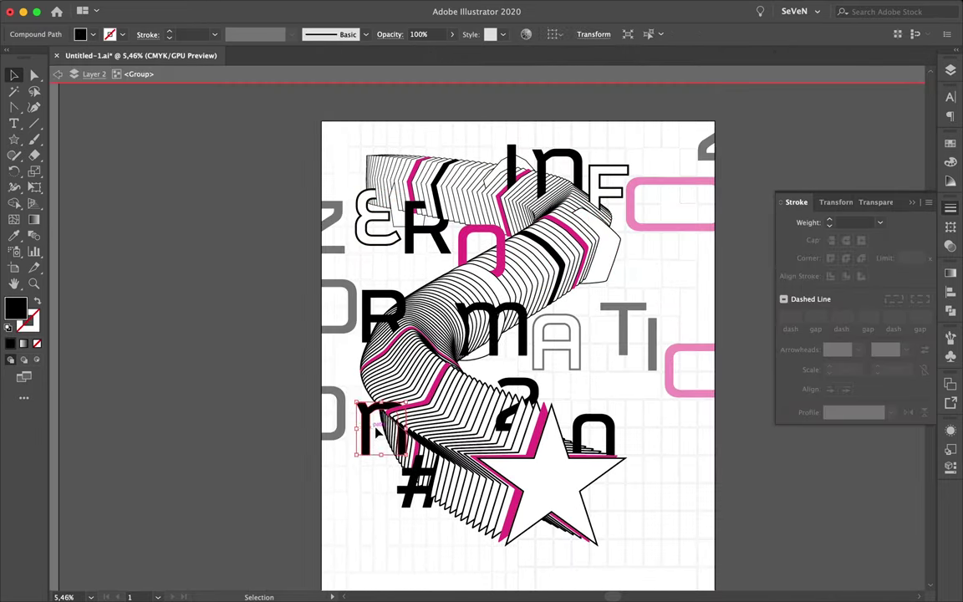
{"action": "key", "text": "Escape"}
{"action": "scroll", "coordinate": [553, 336], "scroll_direction": "up", "scroll_amount": 3}
{"action": "scroll", "coordinate": [564, 415], "scroll_direction": "up", "scroll_amount": 3}
{"action": "key", "text": "m"}
{"action": "key", "text": "F7"}
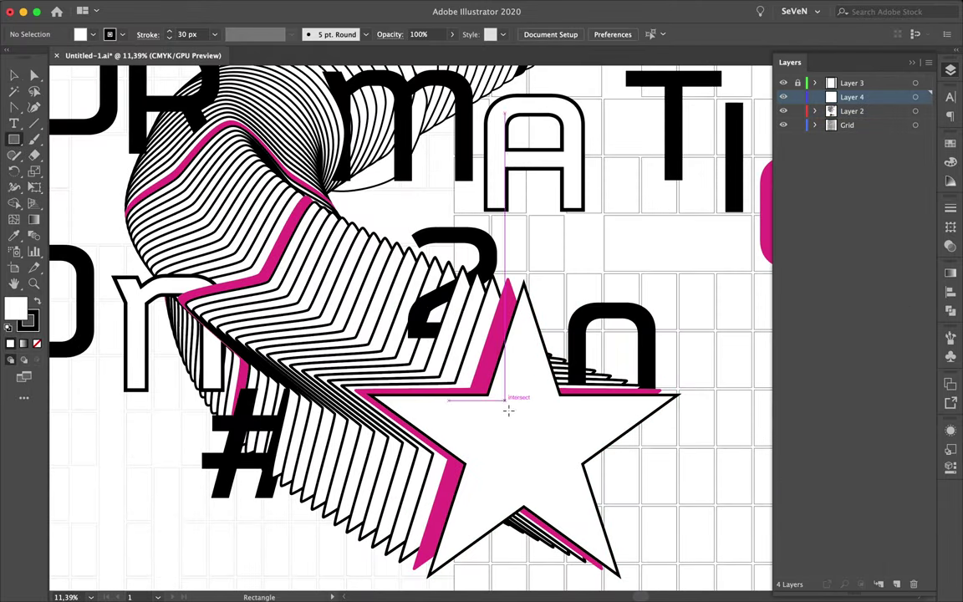
{"action": "scroll", "coordinate": [505, 418], "scroll_direction": "down", "scroll_amount": 3}
{"action": "scroll", "coordinate": [494, 435], "scroll_direction": "up", "scroll_amount": 4}
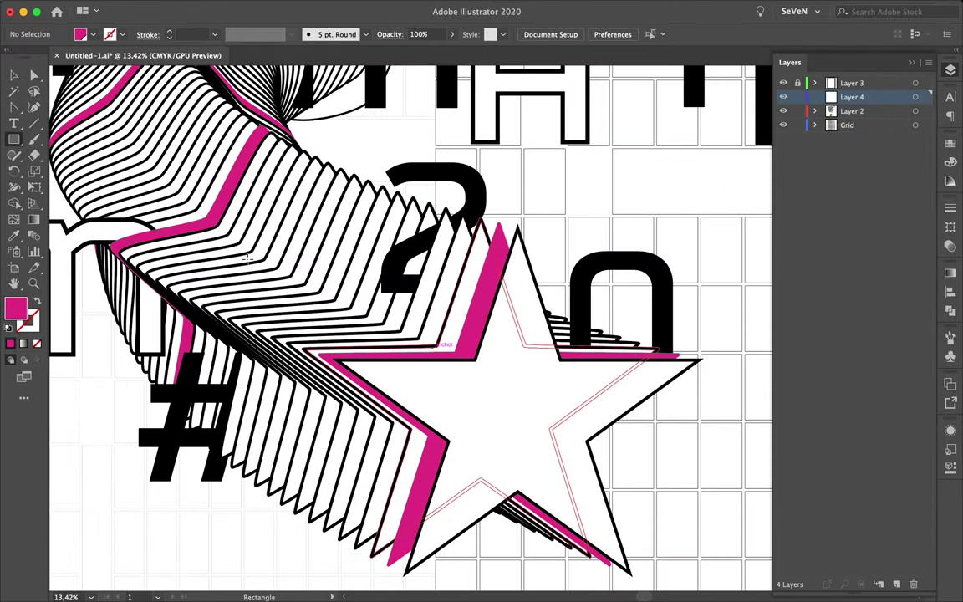
{"action": "left_click", "coordinate": [12, 62]}
Draw a large and a smaller magenta dot inside the star.
{"action": "left_click_drag", "start_coordinate": [14, 187], "coordinate": [59, 214]}
{"action": "left_click_drag", "start_coordinate": [433, 376], "coordinate": [492, 435]}
{"action": "left_click_drag", "start_coordinate": [508, 390], "coordinate": [537, 419]}
{"action": "key", "text": "v"}
{"action": "left_click", "coordinate": [657, 459]}
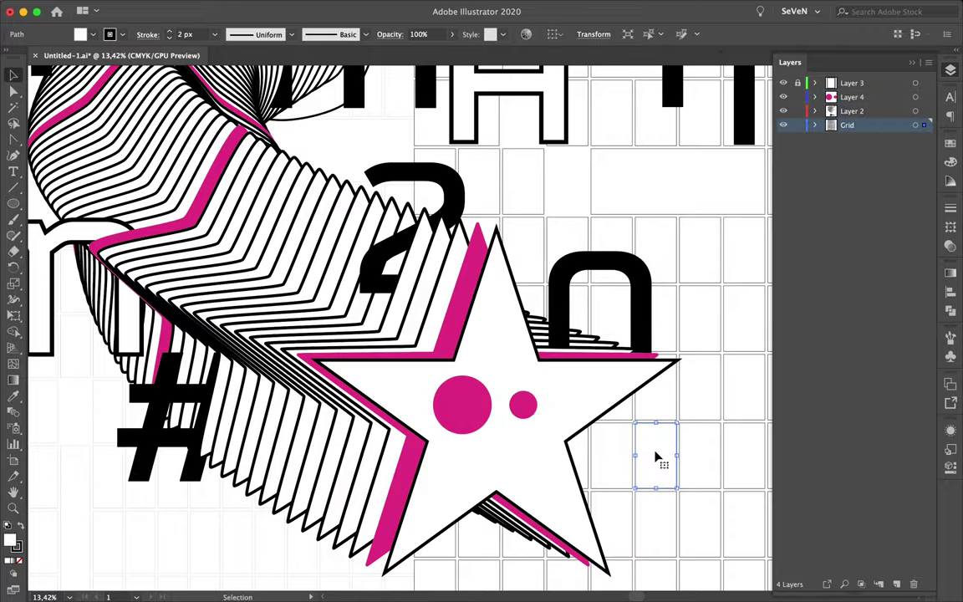
{"action": "scroll", "coordinate": [602, 448], "scroll_direction": "right", "scroll_amount": 3}
{"action": "left_click", "coordinate": [619, 436]}
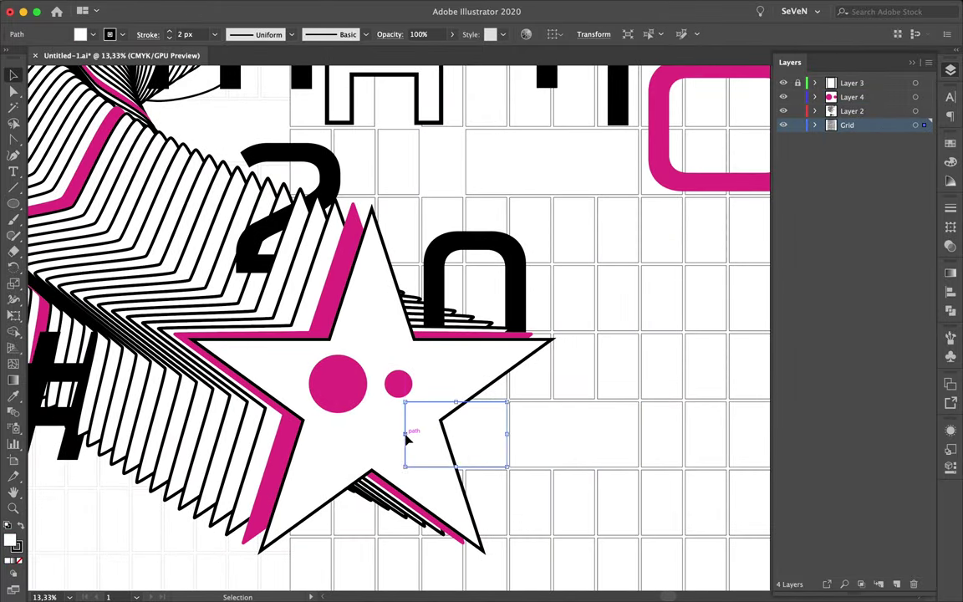
Stretch and rearrange the grid cells below the star, moving one into the star's row.
{"action": "scroll", "coordinate": [464, 427], "scroll_direction": "down", "scroll_amount": 2}
{"action": "scroll", "coordinate": [465, 428], "scroll_direction": "right", "scroll_amount": 1}
{"action": "left_click_drag", "start_coordinate": [677, 298], "coordinate": [679, 354]}
{"action": "scroll", "coordinate": [677, 262], "scroll_direction": "down", "scroll_amount": 1}
{"action": "mouse_move", "coordinate": [624, 454]}
{"action": "left_mouse_down"}
{"action": "mouse_move", "coordinate": [658, 497]}
{"action": "mouse_move", "coordinate": [645, 402]}
{"action": "left_mouse_up"}
{"action": "scroll", "coordinate": [661, 502], "scroll_direction": "down", "scroll_amount": 3}
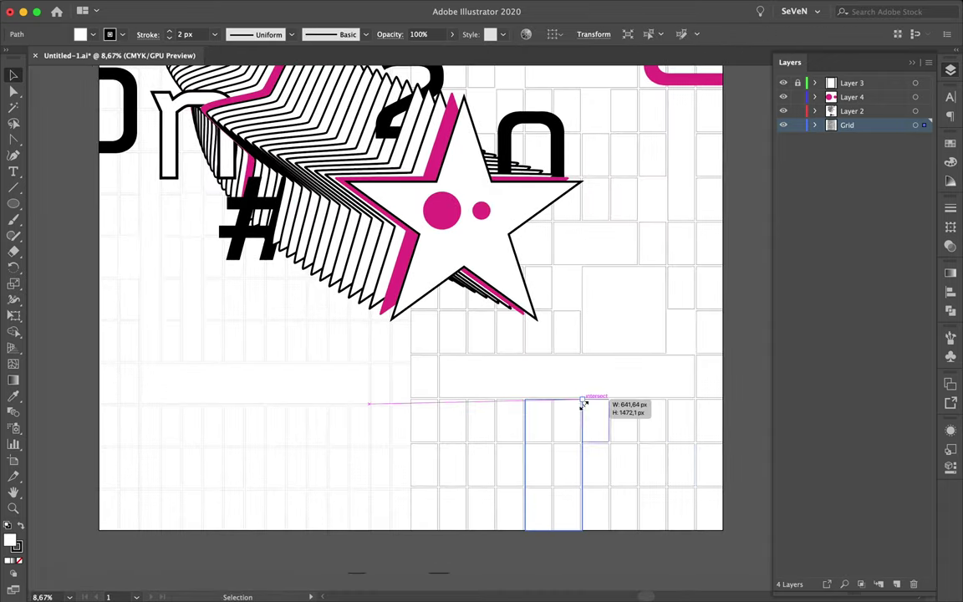
{"action": "scroll", "coordinate": [645, 402], "scroll_direction": "up", "scroll_amount": 3}
{"action": "scroll", "coordinate": [580, 402], "scroll_direction": "down", "scroll_amount": 3}
{"action": "mouse_move", "coordinate": [495, 511]}
{"action": "left_mouse_down"}
{"action": "mouse_move", "coordinate": [469, 304]}
{"action": "mouse_move", "coordinate": [266, 344]}
{"action": "mouse_move", "coordinate": [349, 366]}
{"action": "left_mouse_up"}
{"action": "scroll", "coordinate": [349, 387], "scroll_direction": "down", "scroll_amount": 1}
{"action": "scroll", "coordinate": [349, 387], "scroll_direction": "up", "scroll_amount": 2}
{"action": "left_click_drag", "start_coordinate": [334, 251], "coordinate": [366, 237]}
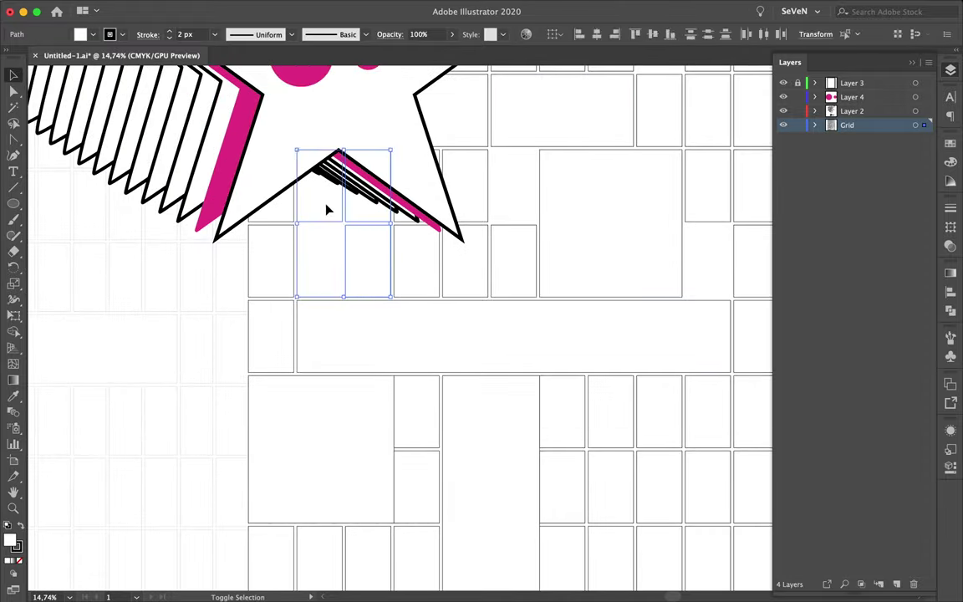
Resize a small grid cell and widen the cell at the left edge.
{"action": "left_click", "coordinate": [270, 305]}
{"action": "scroll", "coordinate": [318, 285], "scroll_direction": "up", "scroll_amount": 2}
{"action": "left_click", "coordinate": [228, 280]}
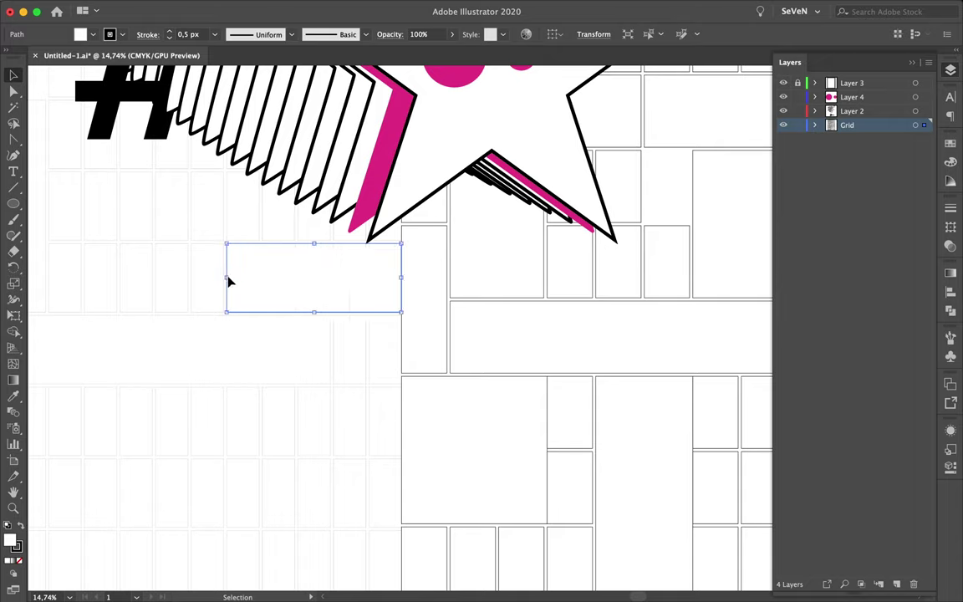
{"action": "scroll", "coordinate": [339, 280], "scroll_direction": "down", "scroll_amount": 1}
{"action": "left_click", "coordinate": [351, 301]}
{"action": "left_click_drag", "start_coordinate": [354, 332], "coordinate": [355, 355]}
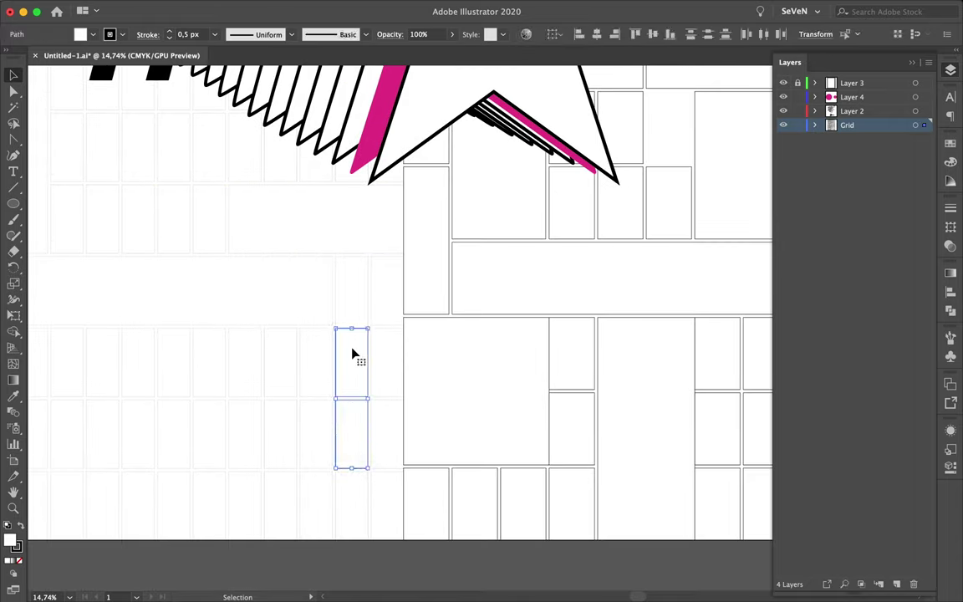
{"action": "scroll", "coordinate": [251, 368], "scroll_direction": "left", "scroll_amount": 5}
{"action": "left_click_drag", "start_coordinate": [144, 381], "coordinate": [327, 381]}
{"action": "left_click", "coordinate": [340, 386]}
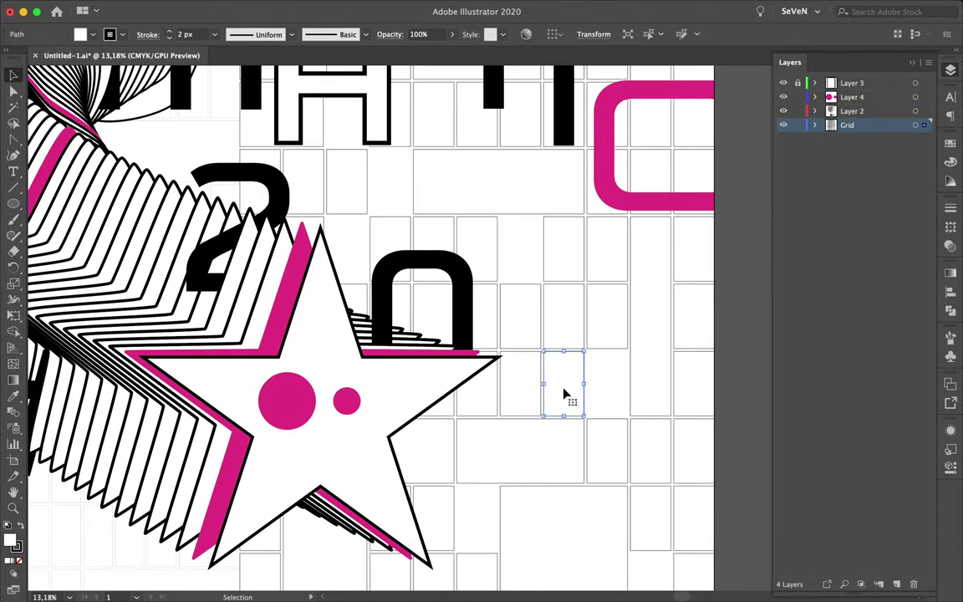
Give the small cell right of the star a 10 px magenta outline.
{"action": "left_click", "coordinate": [950, 209]}
{"action": "left_click", "coordinate": [951, 143]}
{"action": "left_click", "coordinate": [951, 209]}
{"action": "left_click", "coordinate": [830, 221]}
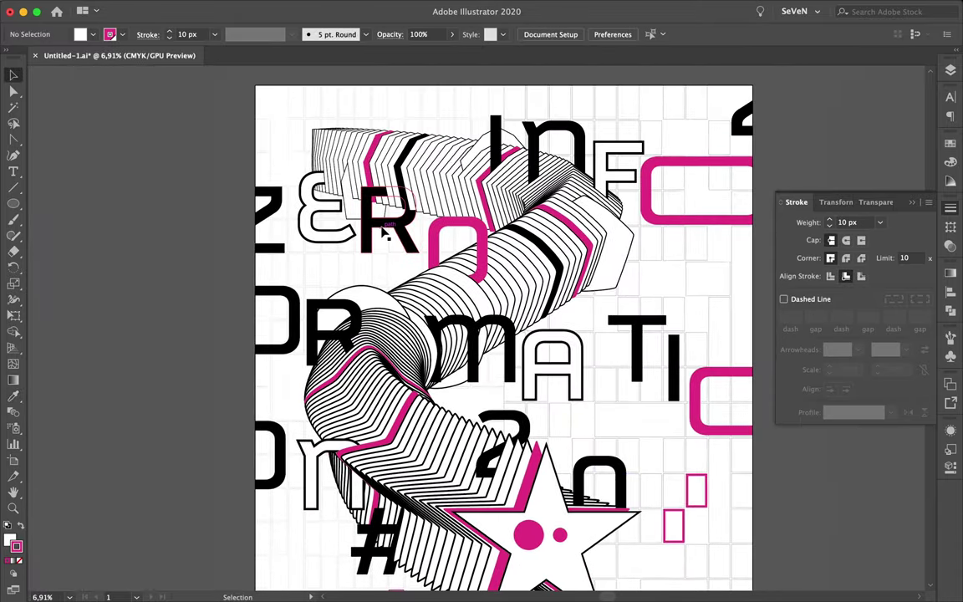
Draw a magenta triangle, snap it into a cell corner and copy it to other corners.
{"action": "scroll", "coordinate": [376, 117], "scroll_direction": "up", "scroll_amount": 10}
{"action": "key", "text": "F7"}
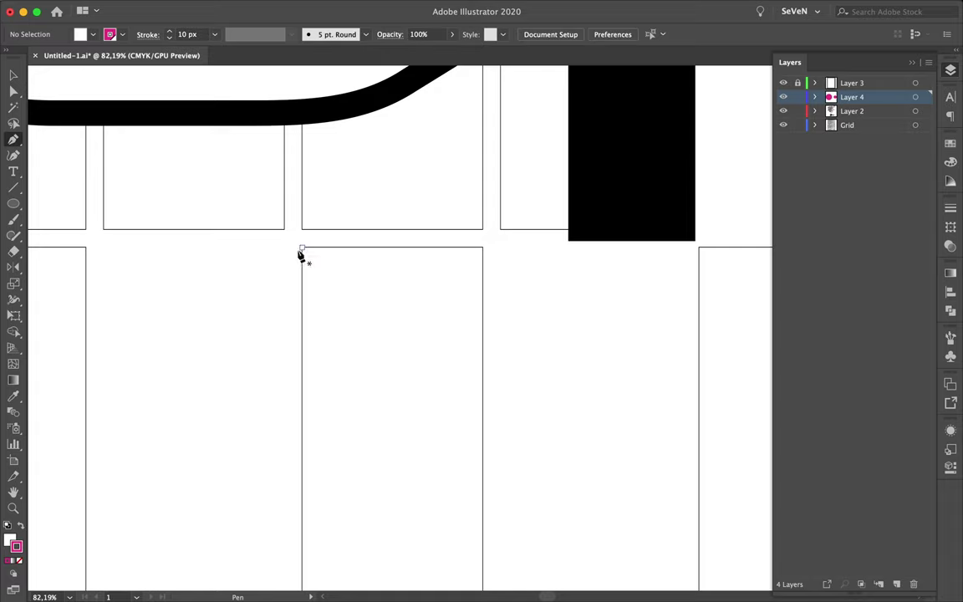
{"action": "left_click_drag", "start_coordinate": [301, 247], "coordinate": [304, 258]}
{"action": "left_click", "coordinate": [951, 142]}
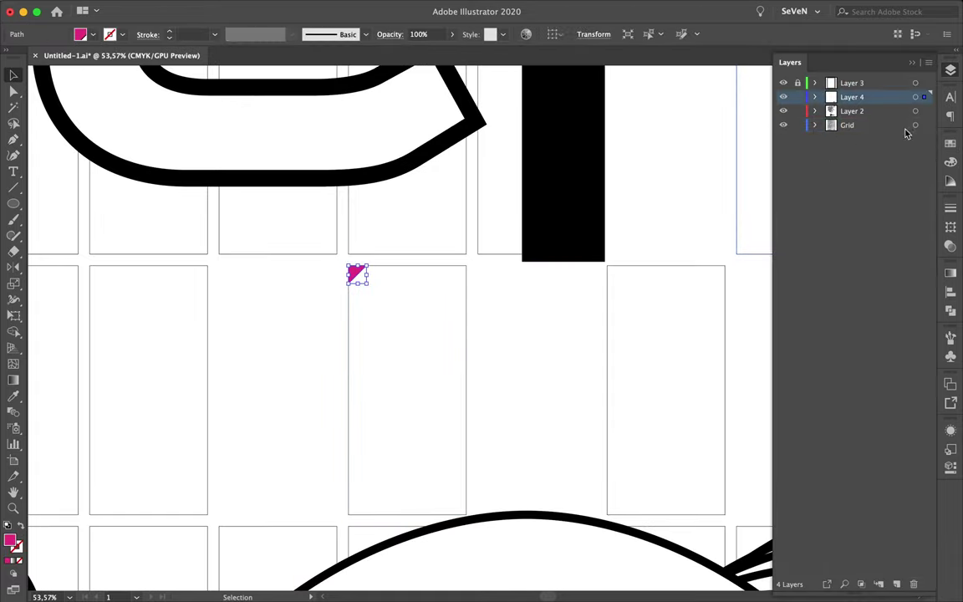
{"action": "mouse_move", "coordinate": [482, 339]}
{"action": "left_mouse_down"}
{"action": "mouse_move", "coordinate": [323, 510]}
{"action": "mouse_move", "coordinate": [269, 209]}
{"action": "mouse_move", "coordinate": [497, 367]}
{"action": "left_mouse_up"}
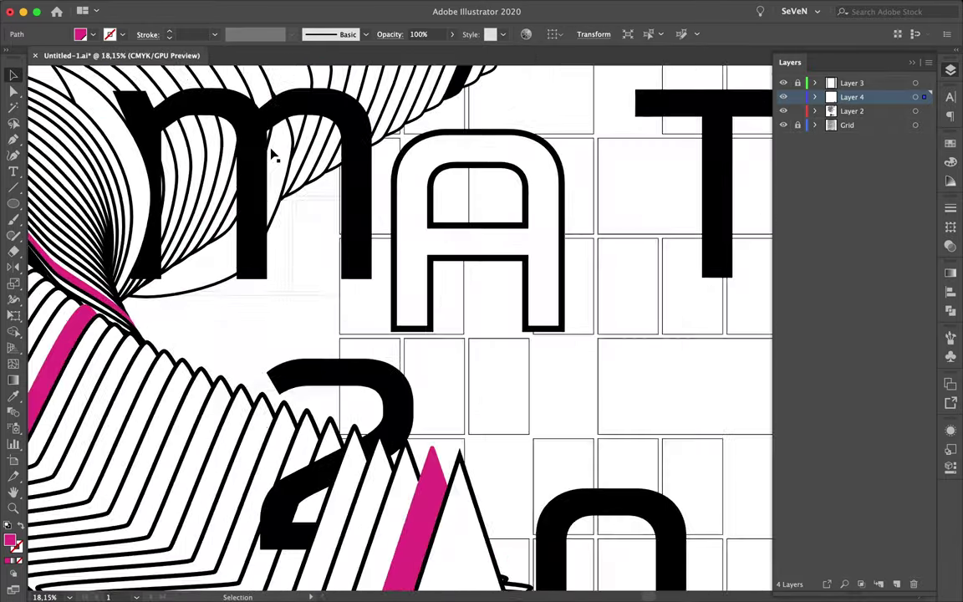
{"action": "scroll", "coordinate": [506, 385], "scroll_direction": "down", "scroll_amount": 5}
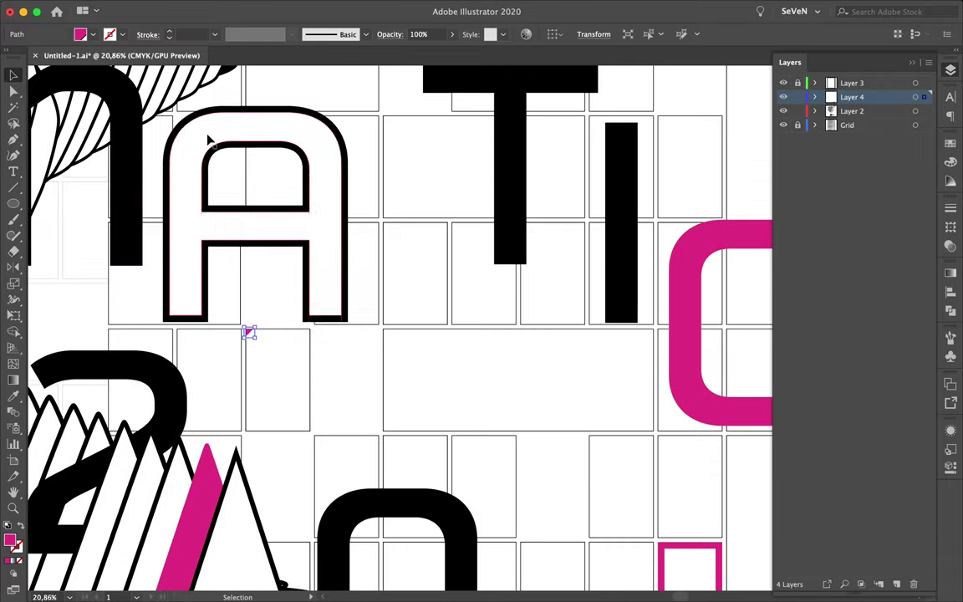
{"action": "left_click_drag", "start_coordinate": [211, 150], "coordinate": [213, 159]}
{"action": "scroll", "coordinate": [267, 343], "scroll_direction": "up", "scroll_amount": 3}
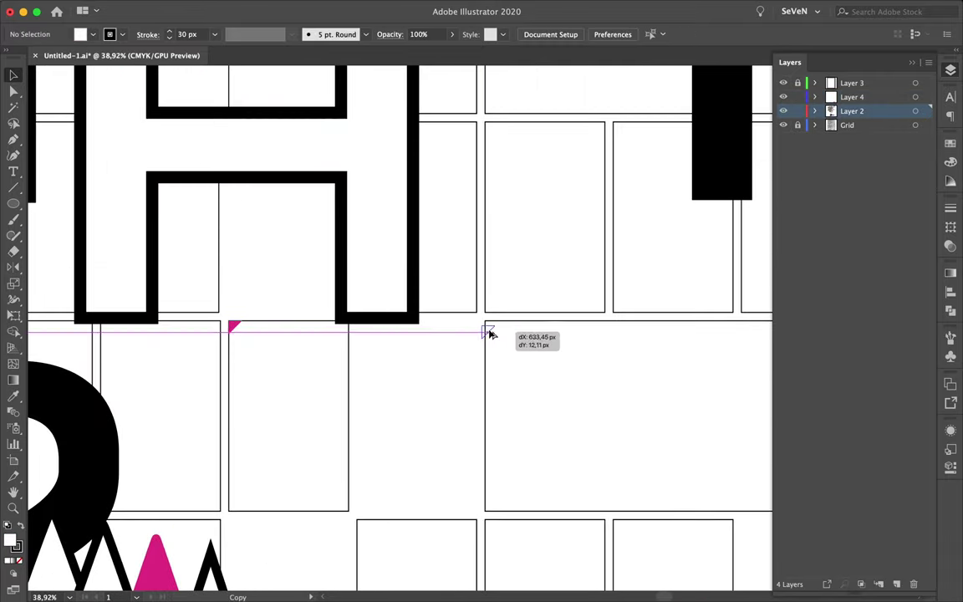
{"action": "left_click_drag", "start_coordinate": [235, 325], "coordinate": [493, 331]}
{"action": "scroll", "coordinate": [502, 335], "scroll_direction": "up", "scroll_amount": 5}
{"action": "scroll", "coordinate": [307, 337], "scroll_direction": "down", "scroll_amount": 10}
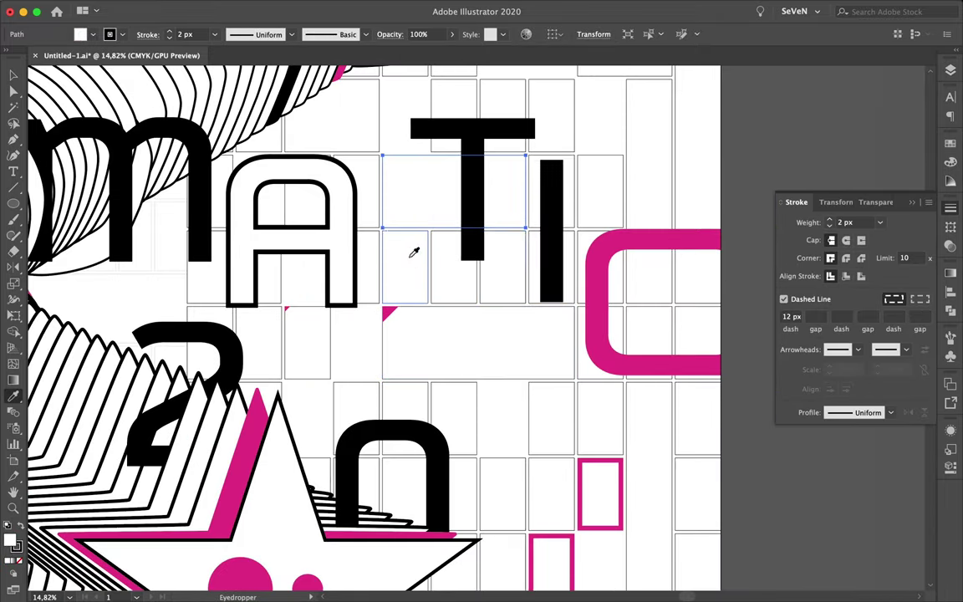
Move the selection by a precise distance with the Move dialog.
{"action": "scroll", "coordinate": [414, 253], "scroll_direction": "down", "scroll_amount": 3}
{"action": "key", "text": "v"}
{"action": "scroll", "coordinate": [479, 387], "scroll_direction": "up", "scroll_amount": 3}
{"action": "key", "text": "Return"}
{"action": "left_click", "coordinate": [474, 407]}
{"action": "scroll", "coordinate": [471, 417], "scroll_direction": "up", "scroll_amount": 2}
Put a magenta copy of the letter n behind the original.
{"action": "left_click", "coordinate": [420, 373]}
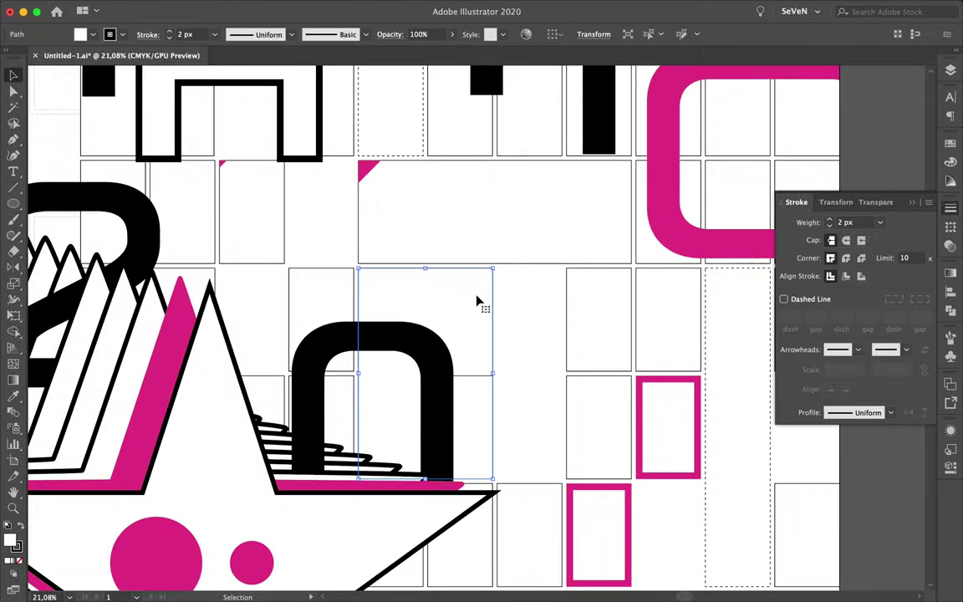
{"action": "scroll", "coordinate": [394, 308], "scroll_direction": "down", "scroll_amount": 4}
{"action": "double_click", "coordinate": [459, 335]}
{"action": "left_click", "coordinate": [459, 335]}
{"action": "scroll", "coordinate": [459, 336], "scroll_direction": "up", "scroll_amount": 3}
{"action": "right_click", "coordinate": [445, 320]}
{"action": "key", "text": "Escape"}
{"action": "double_click", "coordinate": [572, 271]}
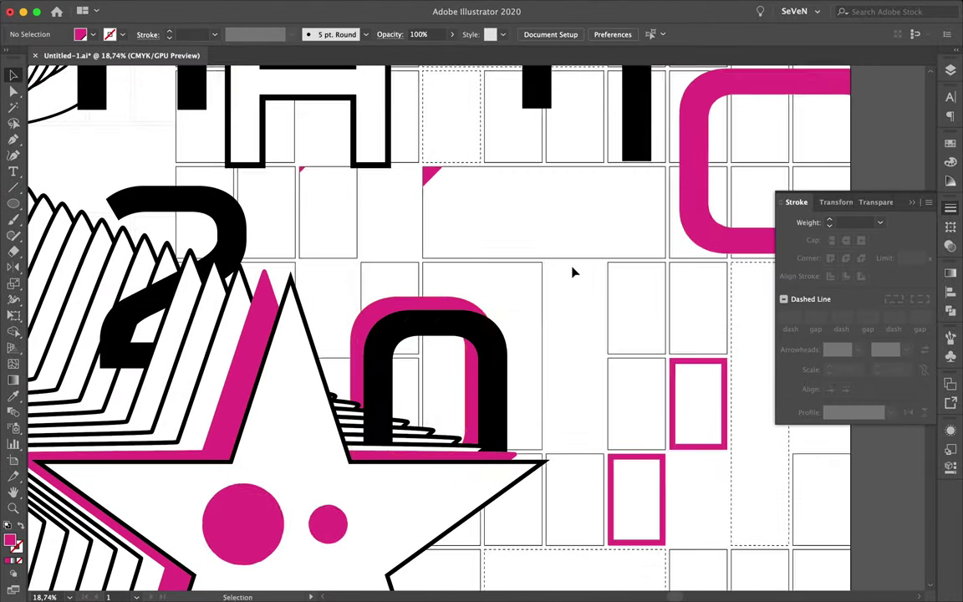
Select the letter A and the dashed grid cell near the T.
{"action": "scroll", "coordinate": [576, 269], "scroll_direction": "down", "scroll_amount": 4}
{"action": "scroll", "coordinate": [576, 269], "scroll_direction": "up", "scroll_amount": 2}
{"action": "left_click", "coordinate": [493, 274]}
{"action": "key", "text": "a"}
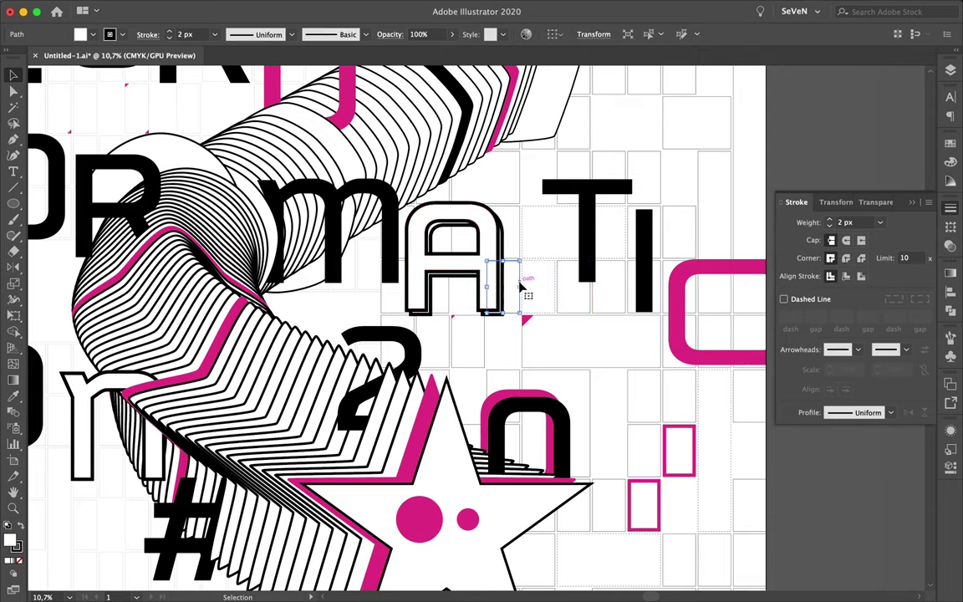
{"action": "left_click", "coordinate": [534, 247]}
{"action": "left_click", "coordinate": [495, 250]}
{"action": "left_click", "coordinate": [532, 252]}
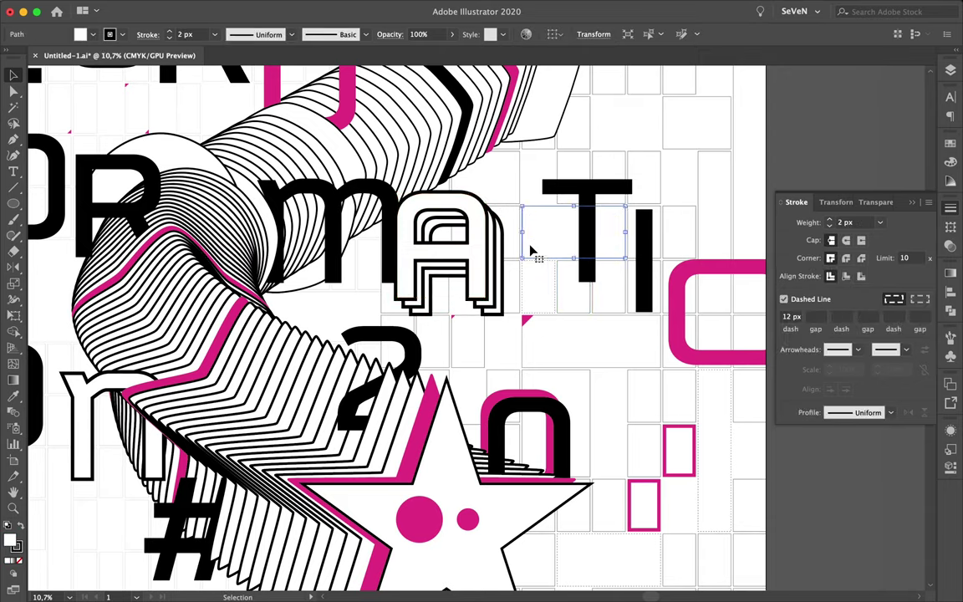
Inside the lettering group, Alt-drag a diagonally offset echo copy of the E.
{"action": "double_click", "coordinate": [531, 251]}
{"action": "scroll", "coordinate": [323, 146], "scroll_direction": "up", "scroll_amount": 5}
{"action": "scroll", "coordinate": [250, 257], "scroll_direction": "up", "scroll_amount": 2}
{"action": "left_click_drag", "start_coordinate": [249, 258], "coordinate": [239, 264]}
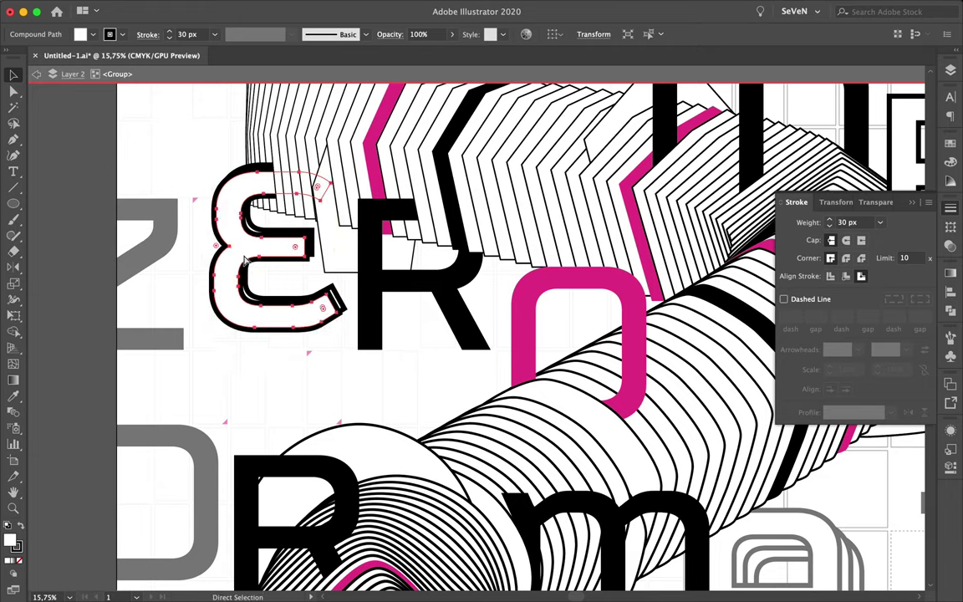
Repeat the E's diagonal offset copy to extend its echo stack.
{"action": "key", "text": "super+d"}
{"action": "key", "text": "super+d"}
{"action": "key", "text": "super+d"}
{"action": "key", "text": "super+shift+a"}
{"action": "scroll", "coordinate": [321, 343], "scroll_direction": "down", "scroll_amount": 5}
{"action": "scroll", "coordinate": [485, 334], "scroll_direction": "up", "scroll_amount": 5}
Add diagonally offset copies of the F, stacking one down-right.
{"action": "left_click_drag", "start_coordinate": [480, 338], "coordinate": [487, 345]}
{"action": "left_click", "coordinate": [951, 70]}
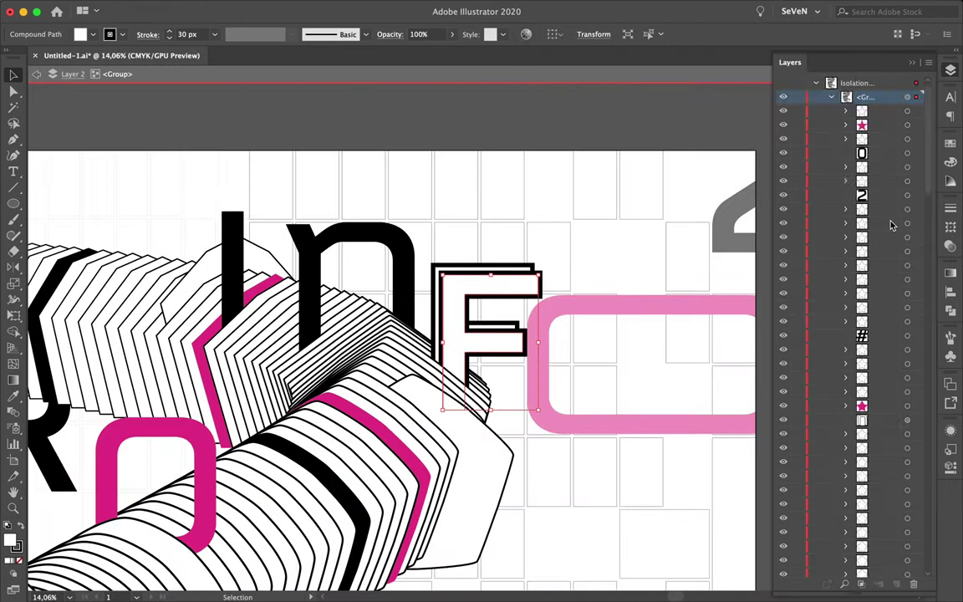
{"action": "scroll", "coordinate": [876, 232], "scroll_direction": "down", "scroll_amount": 5}
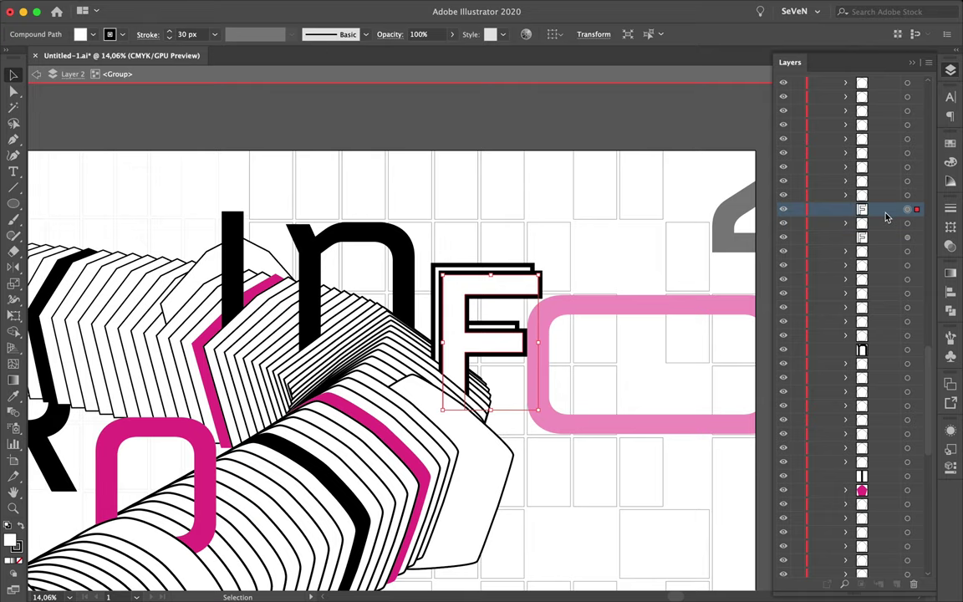
{"action": "left_click_drag", "start_coordinate": [467, 334], "coordinate": [477, 345]}
{"action": "key", "text": "super+shift+a"}
{"action": "scroll", "coordinate": [477, 345], "scroll_direction": "down", "scroll_amount": 5}
{"action": "scroll", "coordinate": [656, 215], "scroll_direction": "up", "scroll_amount": 3}
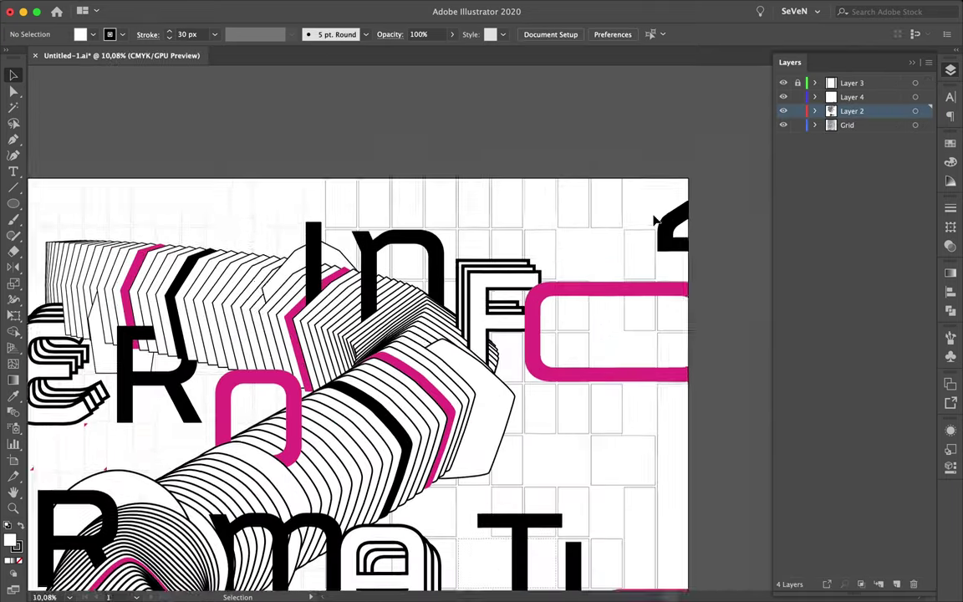
Finish drawing the magenta-filled rectangle.
{"action": "left_click_drag", "start_coordinate": [495, 178], "coordinate": [495, 179]}
{"action": "key", "text": "i"}
{"action": "scroll", "coordinate": [543, 344], "scroll_direction": "down", "scroll_amount": 3}
{"action": "scroll", "coordinate": [492, 195], "scroll_direction": "up", "scroll_amount": 3}
{"action": "scroll", "coordinate": [456, 230], "scroll_direction": "up", "scroll_amount": 5}
Give one ribbon stripe a dashed stroke (20 px, 110 px dashes).
{"action": "double_click", "coordinate": [456, 230]}
{"action": "key", "text": "a"}
{"action": "left_click", "coordinate": [393, 356]}
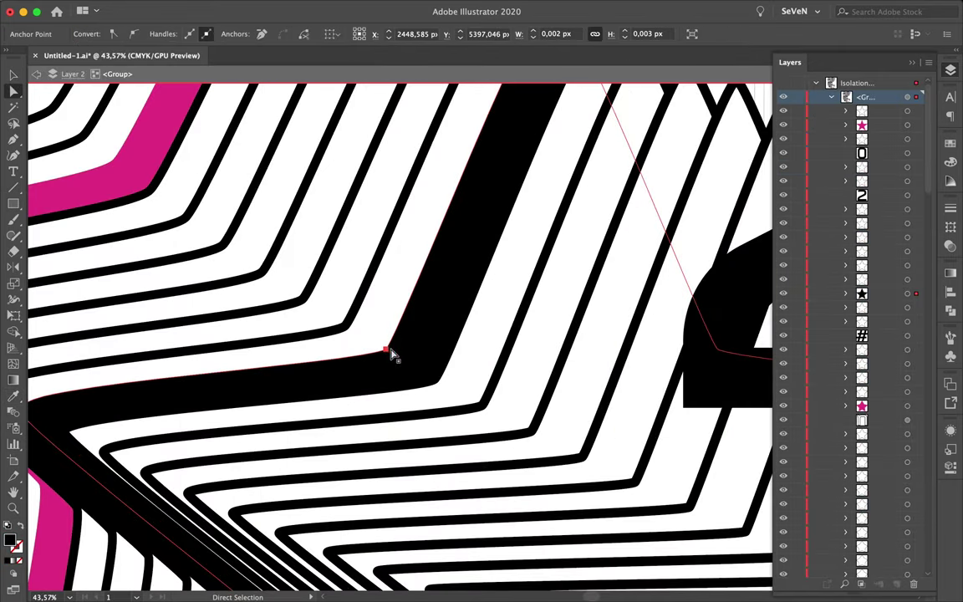
{"action": "left_click", "coordinate": [951, 210]}
{"action": "left_click", "coordinate": [787, 298]}
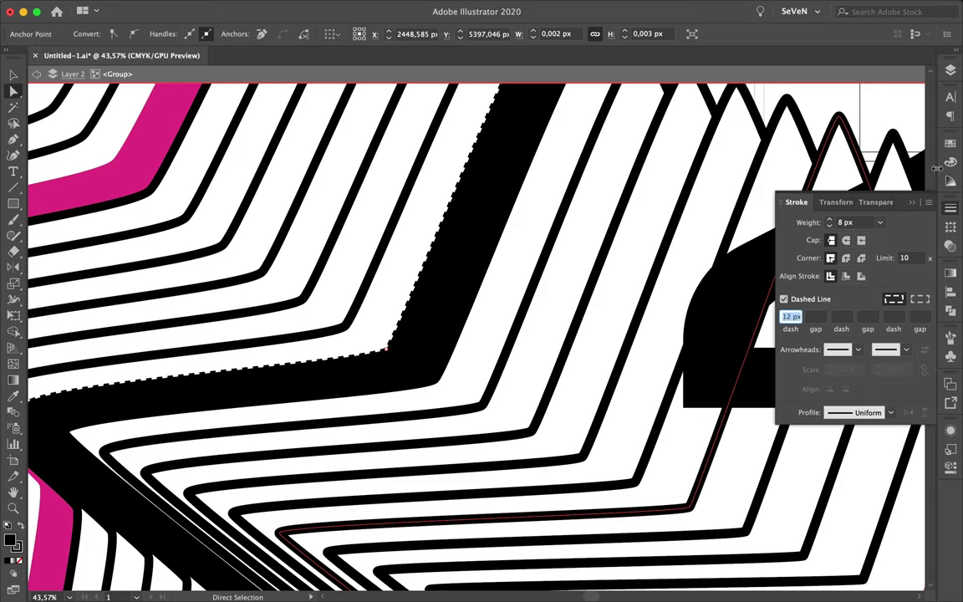
Dash a second ribbon stripe with long dashes aligned to its corners.
{"action": "left_click", "coordinate": [950, 142]}
{"action": "scroll", "coordinate": [260, 301], "scroll_direction": "down", "scroll_amount": 3}
{"action": "left_click", "coordinate": [494, 318]}
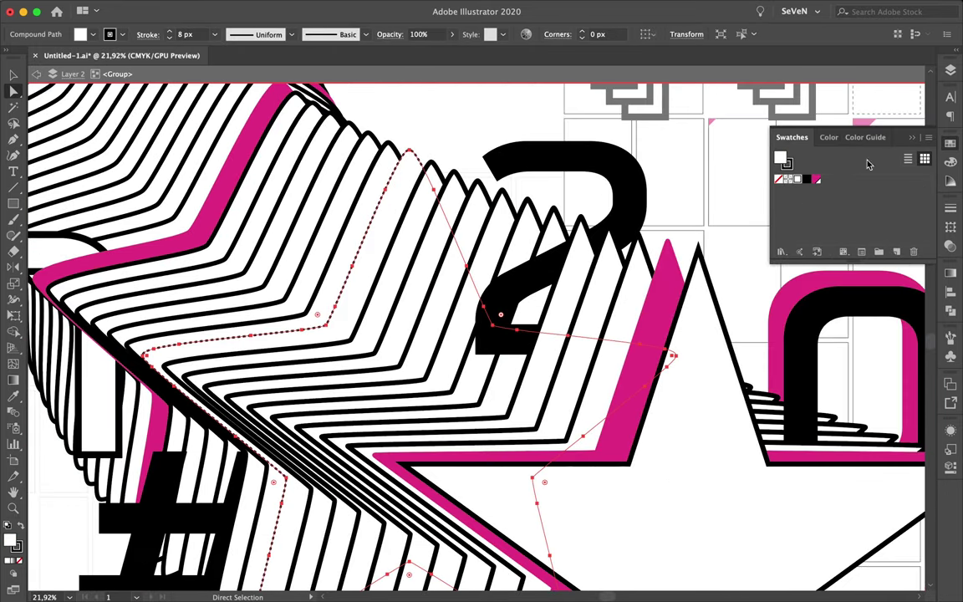
{"action": "left_click", "coordinate": [951, 207]}
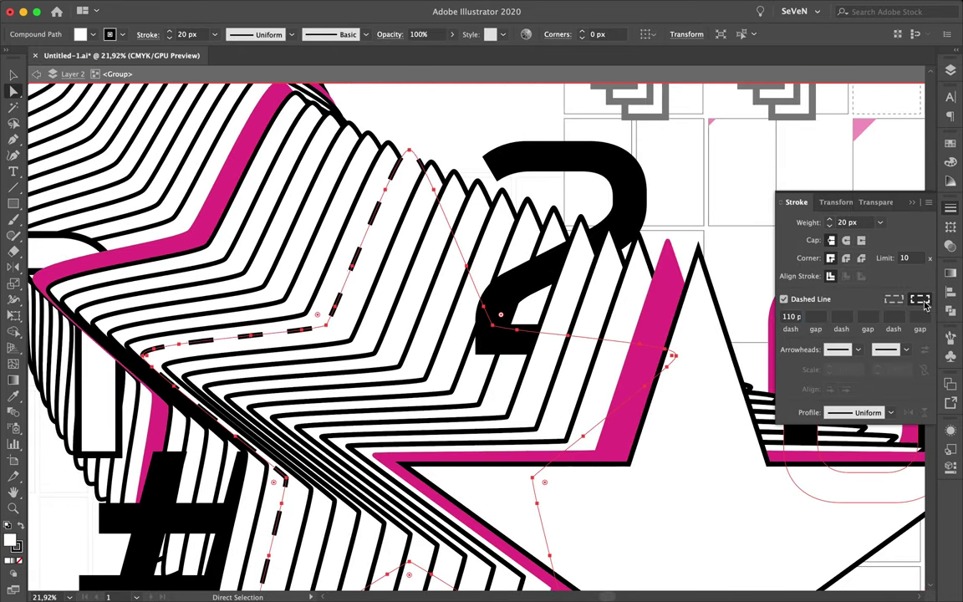
{"action": "scroll", "coordinate": [926, 306], "scroll_direction": "down", "scroll_amount": 5}
{"action": "scroll", "coordinate": [634, 224], "scroll_direction": "up", "scroll_amount": 3}
{"action": "key", "text": "ctrl+shift+a"}
{"action": "scroll", "coordinate": [504, 175], "scroll_direction": "down", "scroll_amount": 2}
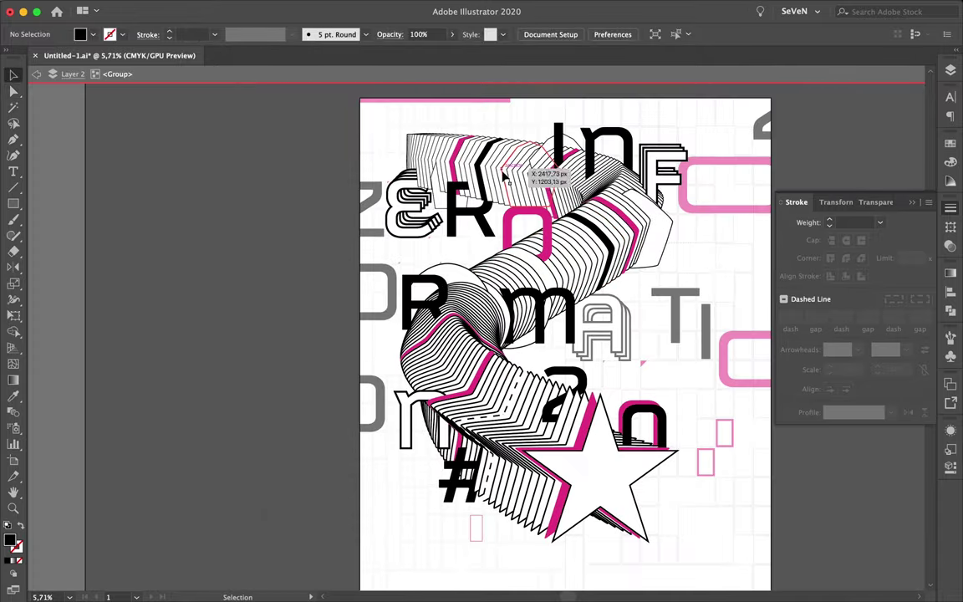
{"action": "scroll", "coordinate": [701, 248], "scroll_direction": "down", "scroll_amount": 5}
Select a 2x2 block of grid rectangles and the tall grid rectangle.
{"action": "scroll", "coordinate": [449, 349], "scroll_direction": "up", "scroll_amount": 3}
{"action": "left_click", "coordinate": [436, 350]}
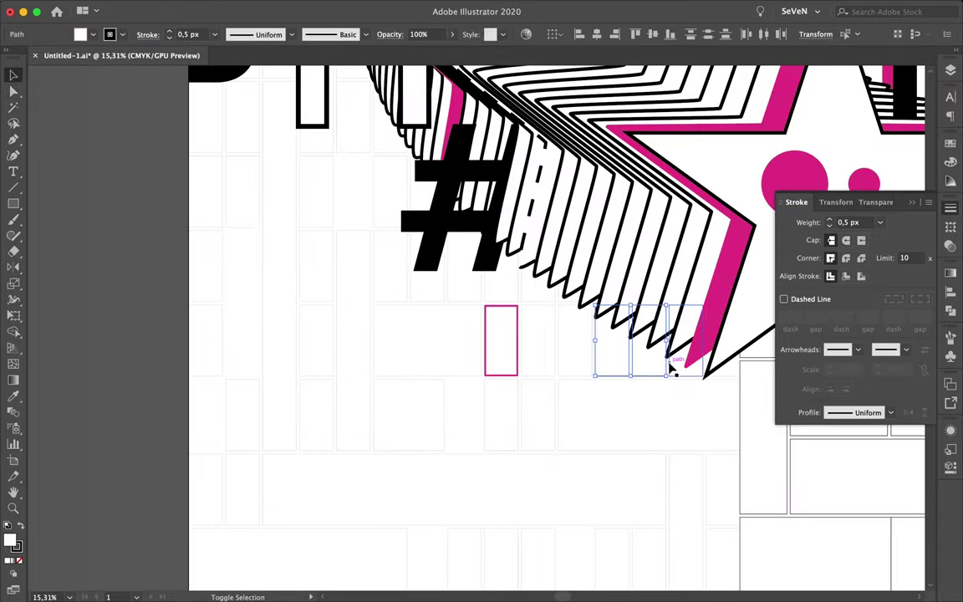
{"action": "key", "text": "ctrl+shift+a"}
{"action": "scroll", "coordinate": [671, 368], "scroll_direction": "down", "scroll_amount": 2}
{"action": "scroll", "coordinate": [537, 409], "scroll_direction": "up", "scroll_amount": 2}
{"action": "left_click_drag", "start_coordinate": [542, 439], "coordinate": [590, 520]}
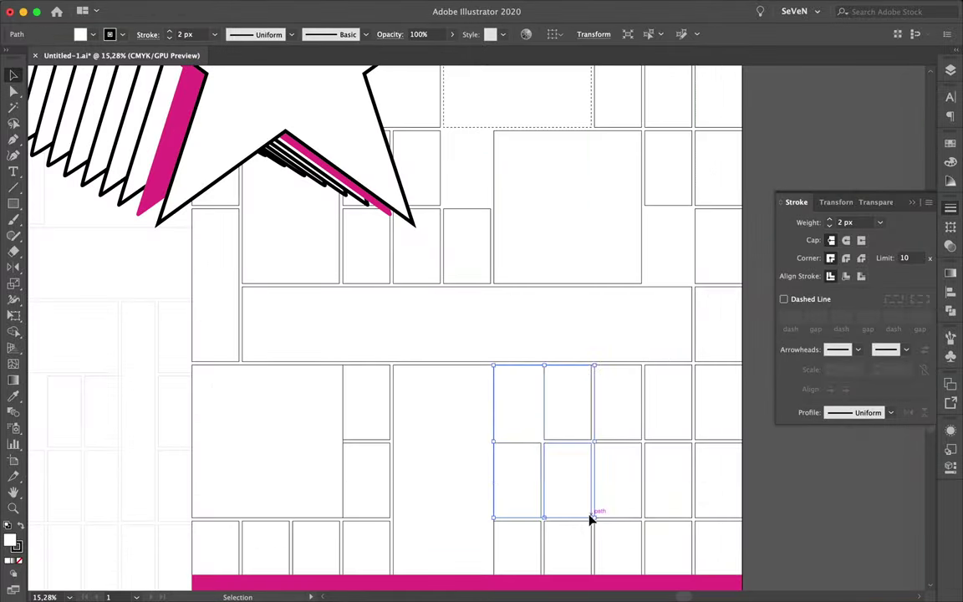
{"action": "left_click", "coordinate": [481, 468]}
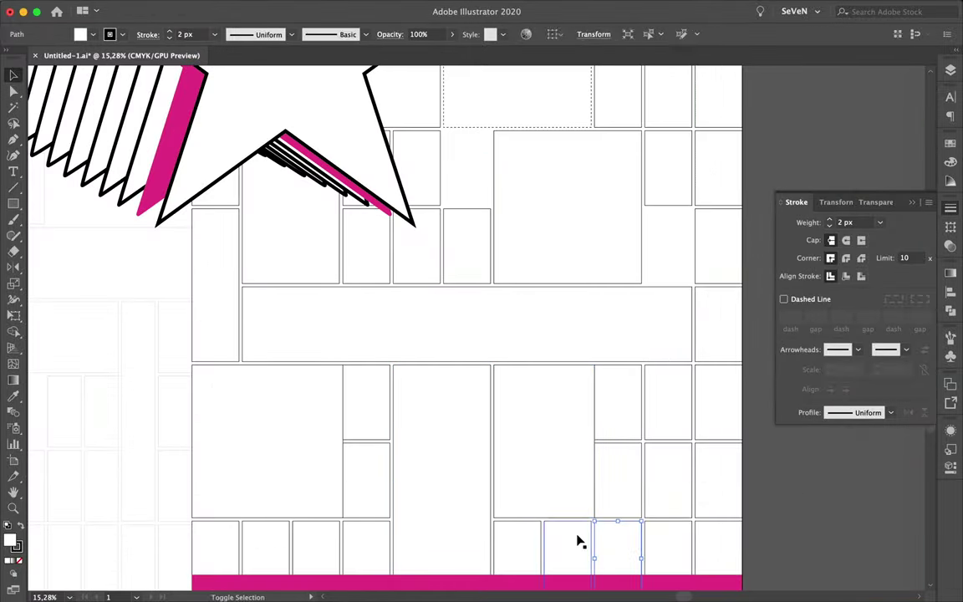
{"action": "left_click_drag", "start_coordinate": [577, 542], "coordinate": [667, 538]}
{"action": "left_click", "coordinate": [577, 385]}
Select the rightmost grid cell and its neighbouring cells.
{"action": "scroll", "coordinate": [585, 386], "scroll_direction": "up", "scroll_amount": 3}
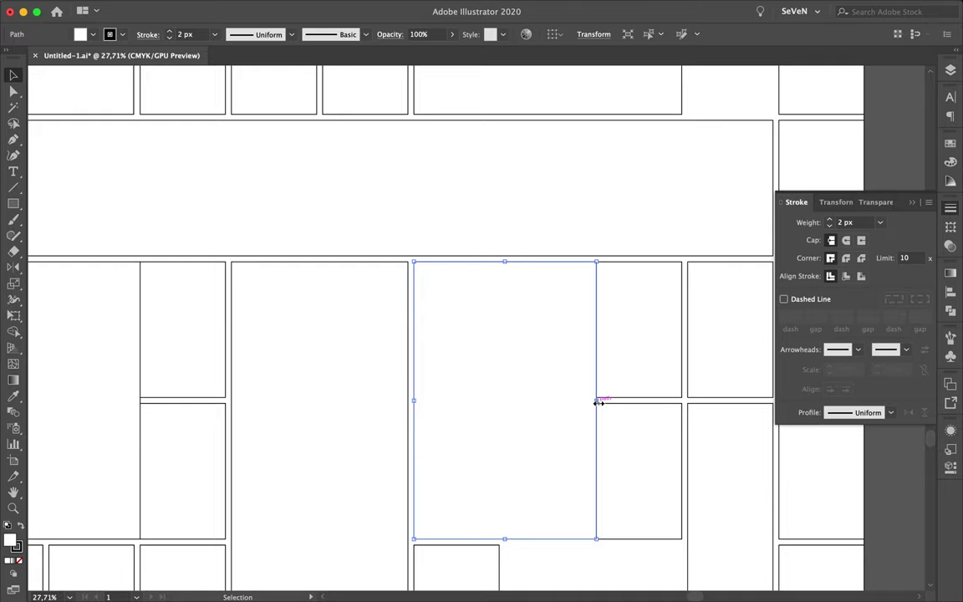
{"action": "scroll", "coordinate": [660, 433], "scroll_direction": "down", "scroll_amount": 3}
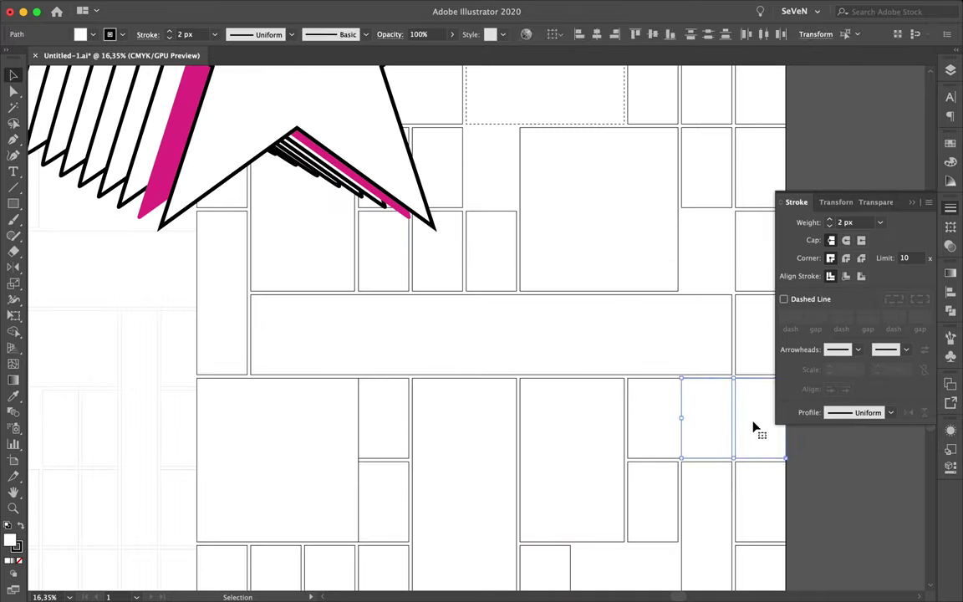
{"action": "scroll", "coordinate": [753, 428], "scroll_direction": "up", "scroll_amount": 3}
{"action": "left_click", "coordinate": [645, 437]}
{"action": "left_click", "coordinate": [593, 265]}
{"action": "left_click", "coordinate": [594, 239], "text": "shift"}
{"action": "left_click", "coordinate": [449, 330]}
Resize a grid rectangle so it spans two grid cells.
{"action": "scroll", "coordinate": [450, 330], "scroll_direction": "down", "scroll_amount": 3}
{"action": "scroll", "coordinate": [403, 434], "scroll_direction": "up", "scroll_amount": 2}
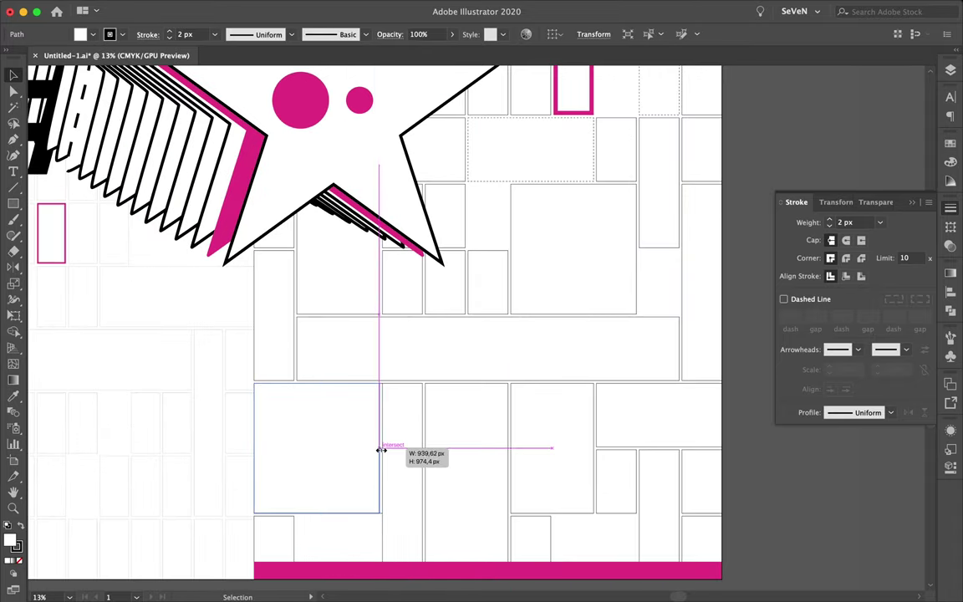
{"action": "scroll", "coordinate": [380, 450], "scroll_direction": "down", "scroll_amount": 3}
{"action": "scroll", "coordinate": [381, 450], "scroll_direction": "up", "scroll_amount": 5}
{"action": "scroll", "coordinate": [381, 450], "scroll_direction": "up", "scroll_amount": 1}
{"action": "left_click_drag", "start_coordinate": [380, 450], "coordinate": [323, 134]}
{"action": "scroll", "coordinate": [323, 189], "scroll_direction": "up", "scroll_amount": 1}
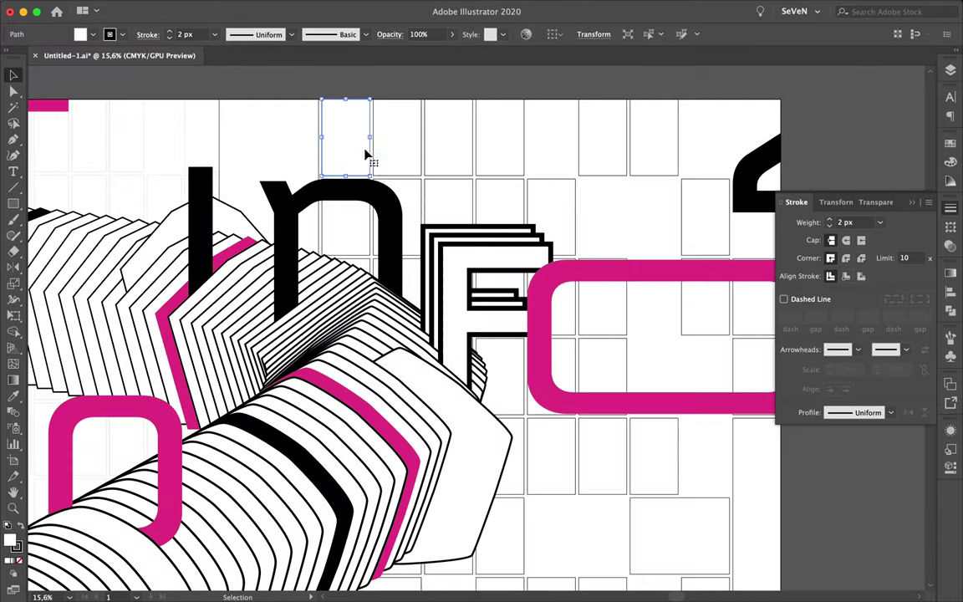
{"action": "left_click_drag", "start_coordinate": [409, 233], "coordinate": [427, 253]}
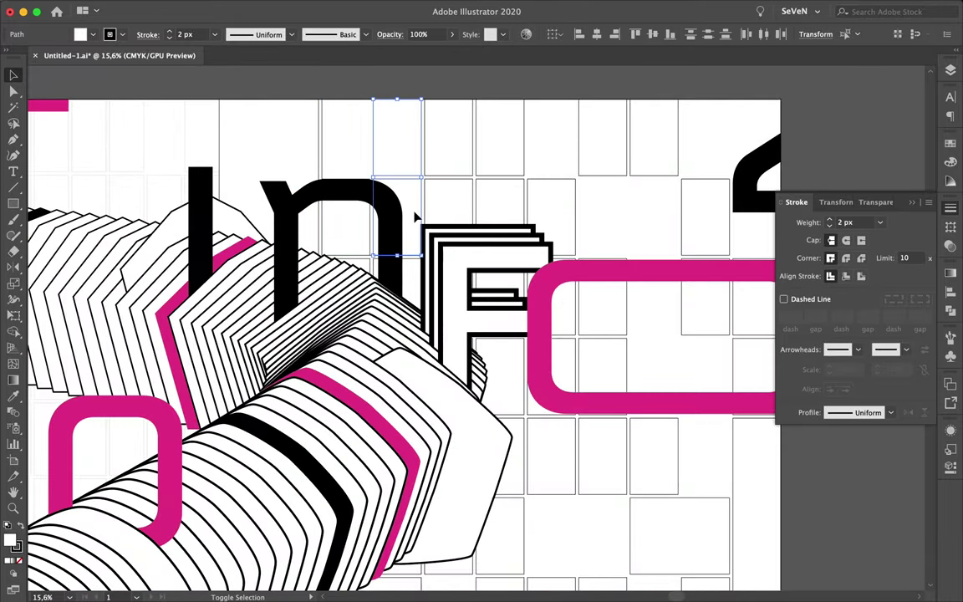
{"action": "left_click", "coordinate": [454, 183]}
Draw a small magenta rectangle above the ribbon's left end.
{"action": "scroll", "coordinate": [454, 183], "scroll_direction": "left", "scroll_amount": 5}
{"action": "scroll", "coordinate": [454, 183], "scroll_direction": "up", "scroll_amount": 1}
{"action": "left_click_drag", "start_coordinate": [172, 281], "coordinate": [168, 279]}
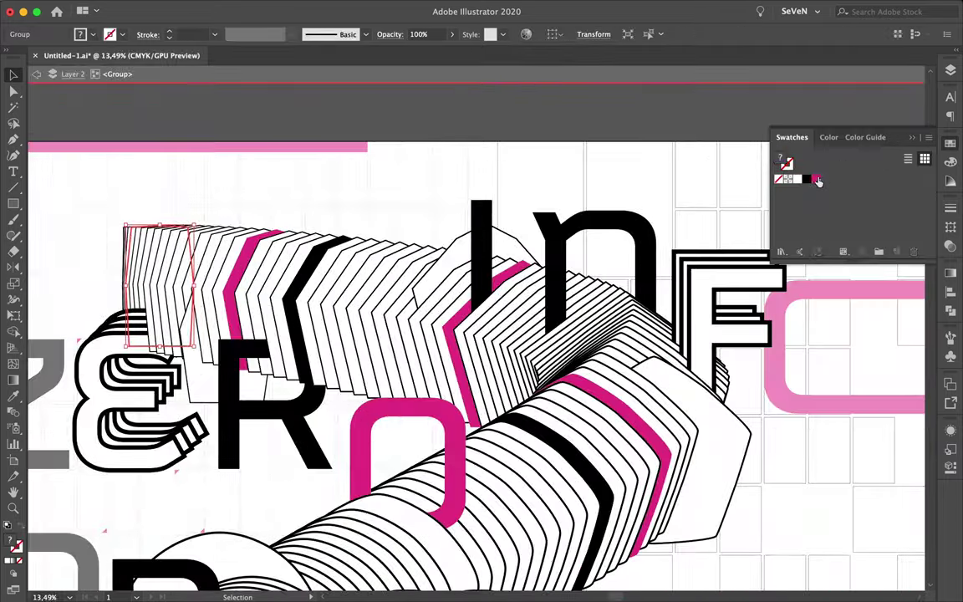
{"action": "left_click", "coordinate": [819, 181]}
{"action": "scroll", "coordinate": [660, 129], "scroll_direction": "down", "scroll_amount": 3}
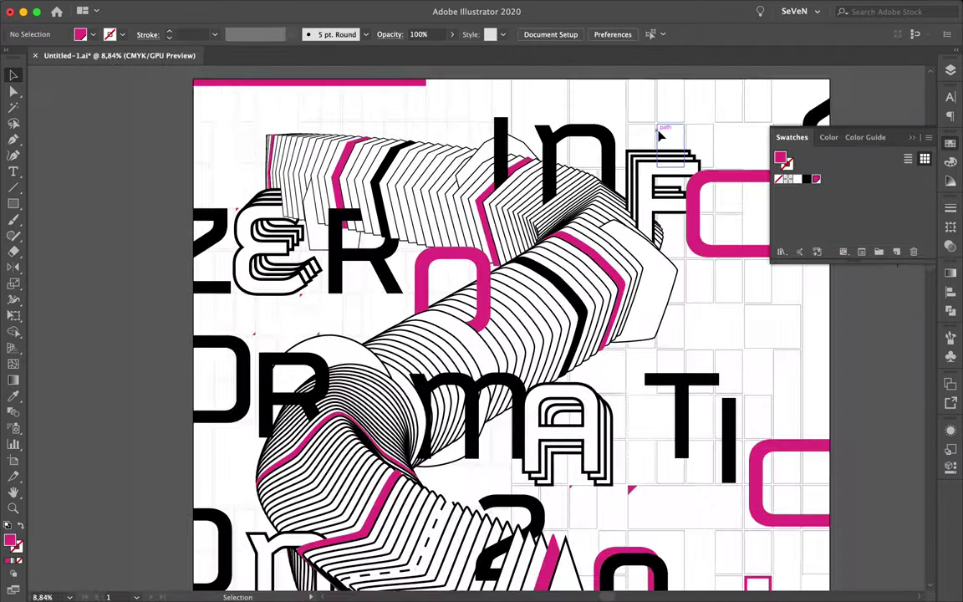
{"action": "scroll", "coordinate": [660, 129], "scroll_direction": "up", "scroll_amount": 1}
{"action": "scroll", "coordinate": [227, 211], "scroll_direction": "down", "scroll_amount": 2}
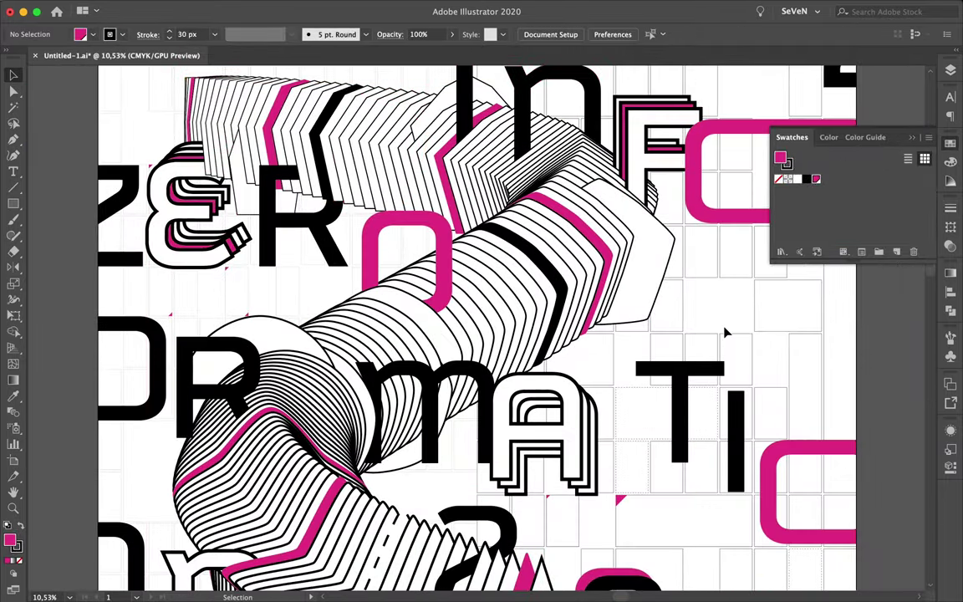
{"action": "scroll", "coordinate": [727, 329], "scroll_direction": "down", "scroll_amount": 3}
Inspect the letter A's parts and select a grid rectangle near the TI.
{"action": "double_click", "coordinate": [535, 301]}
{"action": "key", "text": "Escape"}
{"action": "scroll", "coordinate": [709, 310], "scroll_direction": "up", "scroll_amount": 3}
{"action": "left_click", "coordinate": [709, 309]}
{"action": "scroll", "coordinate": [680, 426], "scroll_direction": "down", "scroll_amount": 5}
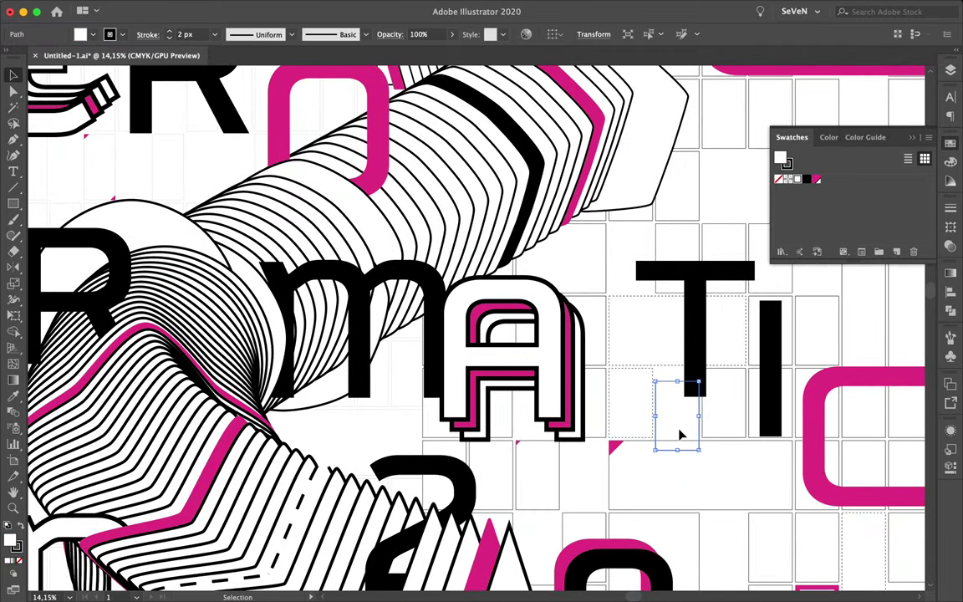
{"action": "scroll", "coordinate": [680, 442], "scroll_direction": "down", "scroll_amount": 2}
{"action": "scroll", "coordinate": [362, 124], "scroll_direction": "up", "scroll_amount": 5}
Select a tall grid rectangle, then clear the selection.
{"action": "left_click", "coordinate": [369, 133]}
{"action": "left_click", "coordinate": [373, 135]}
{"action": "scroll", "coordinate": [251, 209], "scroll_direction": "down", "scroll_amount": 5}
{"action": "scroll", "coordinate": [159, 234], "scroll_direction": "down", "scroll_amount": 3}
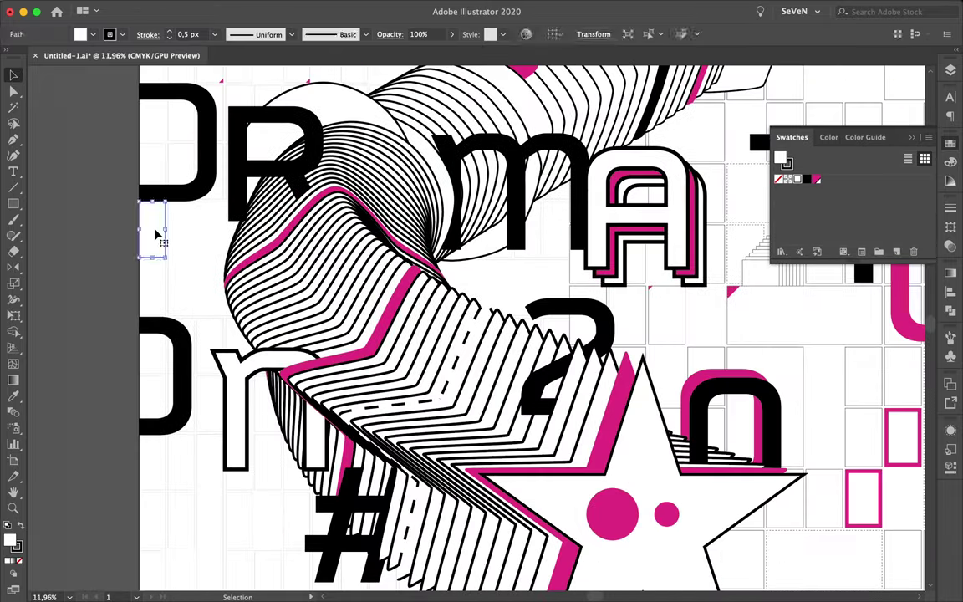
{"action": "scroll", "coordinate": [366, 313], "scroll_direction": "right", "scroll_amount": 3}
{"action": "scroll", "coordinate": [401, 343], "scroll_direction": "up", "scroll_amount": 3}
Place magenta triangle copies in grid-cell corners, including beside the # and below the star.
{"action": "left_click_drag", "start_coordinate": [323, 258], "coordinate": [775, 434]}
{"action": "scroll", "coordinate": [774, 434], "scroll_direction": "up", "scroll_amount": 4}
{"action": "mouse_move", "coordinate": [619, 261]}
{"action": "left_mouse_down"}
{"action": "mouse_move", "coordinate": [636, 268]}
{"action": "mouse_move", "coordinate": [735, 508]}
{"action": "left_mouse_up"}
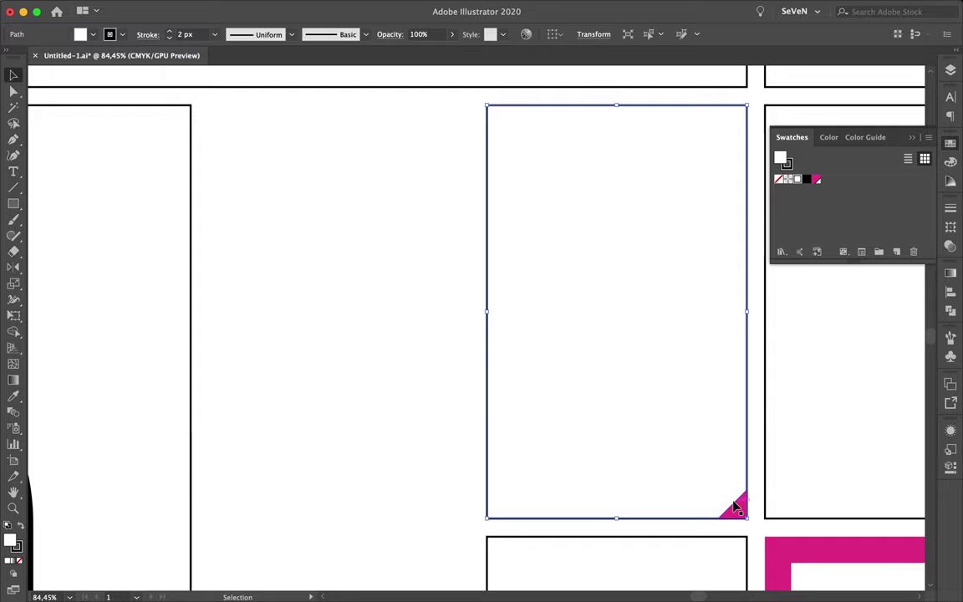
{"action": "scroll", "coordinate": [735, 508], "scroll_direction": "down", "scroll_amount": 3}
{"action": "left_click_drag", "start_coordinate": [726, 365], "coordinate": [722, 416]}
{"action": "scroll", "coordinate": [726, 403], "scroll_direction": "down", "scroll_amount": 10}
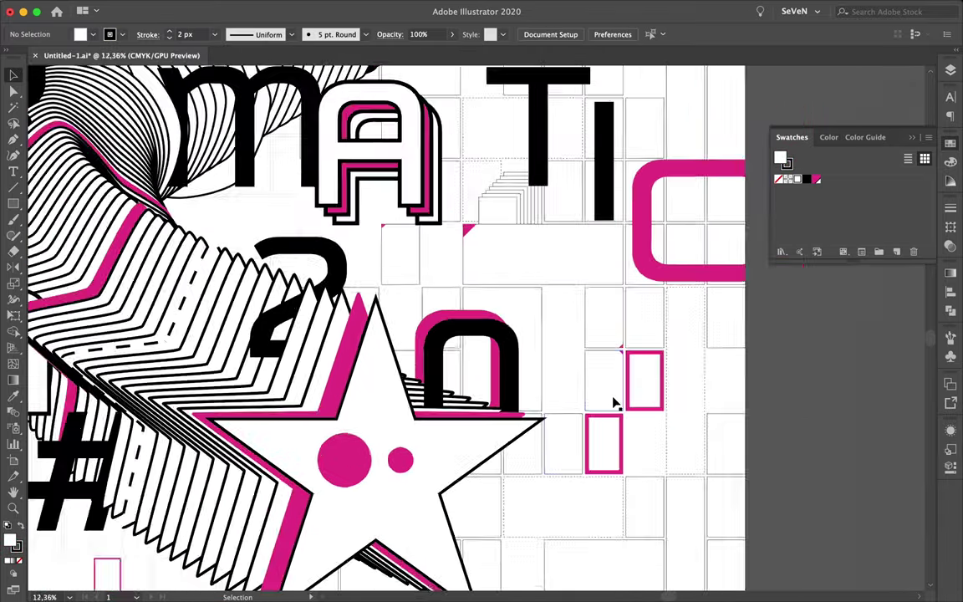
{"action": "mouse_move", "coordinate": [726, 404]}
{"action": "left_mouse_down"}
{"action": "mouse_move", "coordinate": [649, 325]}
{"action": "mouse_move", "coordinate": [189, 429]}
{"action": "mouse_move", "coordinate": [209, 395]}
{"action": "mouse_move", "coordinate": [410, 200]}
{"action": "mouse_move", "coordinate": [293, 147]}
{"action": "left_mouse_up"}
{"action": "scroll", "coordinate": [189, 430], "scroll_direction": "up", "scroll_amount": 5}
{"action": "scroll", "coordinate": [167, 435], "scroll_direction": "up", "scroll_amount": 5}
{"action": "scroll", "coordinate": [249, 388], "scroll_direction": "down", "scroll_amount": 6}
{"action": "scroll", "coordinate": [428, 212], "scroll_direction": "up", "scroll_amount": 3}
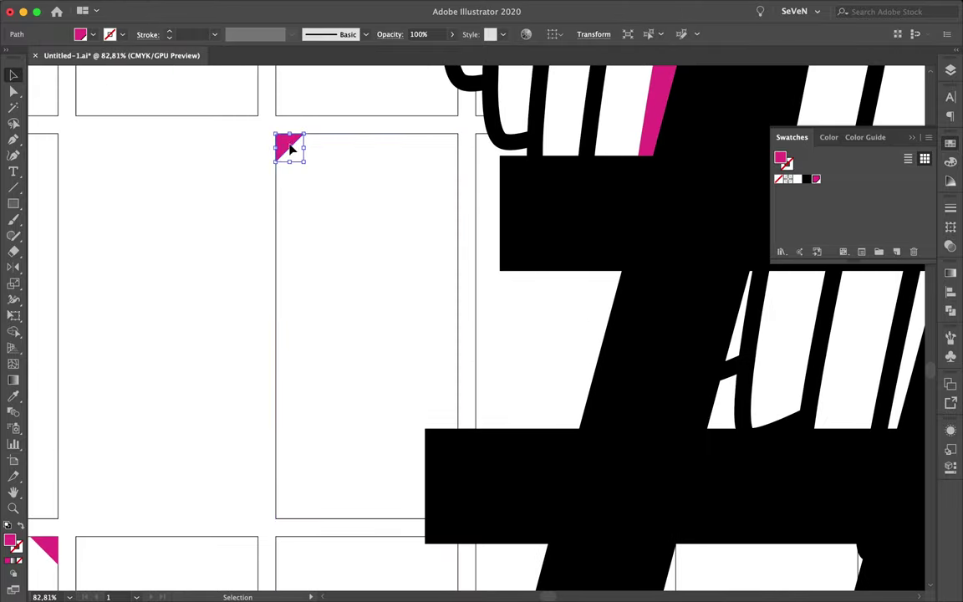
{"action": "scroll", "coordinate": [301, 241], "scroll_direction": "down", "scroll_amount": 5}
{"action": "scroll", "coordinate": [308, 241], "scroll_direction": "down", "scroll_amount": 3}
{"action": "scroll", "coordinate": [456, 463], "scroll_direction": "down", "scroll_amount": 5}
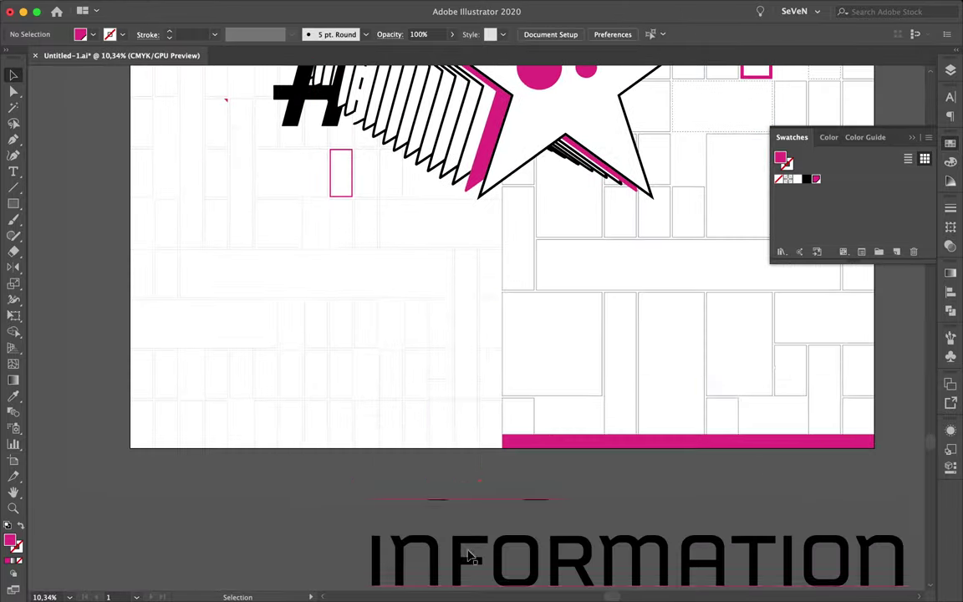
Replace the heading text with 'POSTER #486'.
{"action": "key", "text": "ctrl+v"}
{"action": "type", "text": "POSTER #48"}
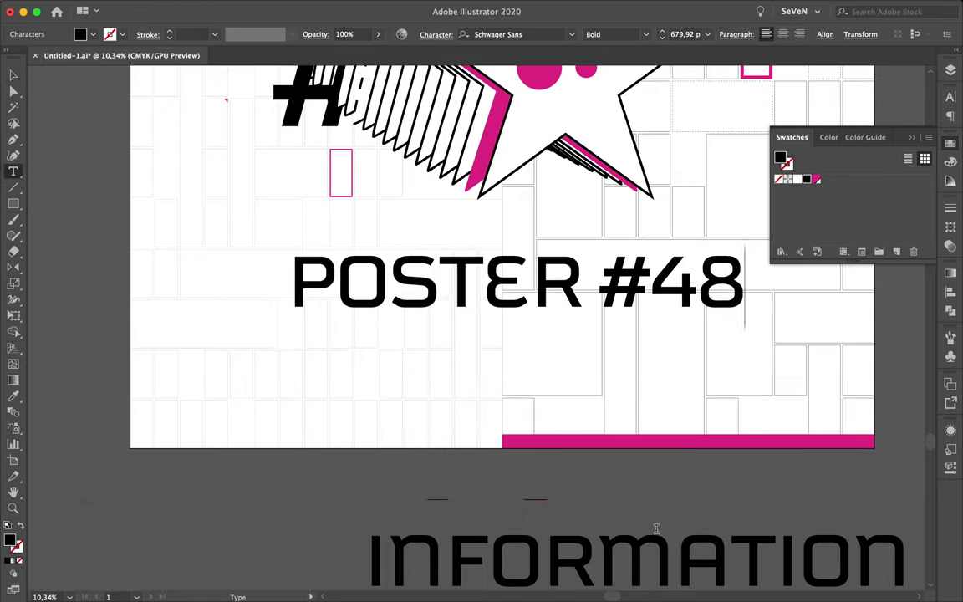
{"action": "type", "text": "6"}
{"action": "key", "text": "ctrl+t"}
{"action": "left_click_drag", "start_coordinate": [591, 284], "coordinate": [288, 284]}
{"action": "type", "text": "Light"}
Colour the 8 and the O in 'POSTER #486' pink.
{"action": "left_click_drag", "start_coordinate": [729, 280], "coordinate": [599, 281]}
{"action": "left_click", "coordinate": [951, 143]}
{"action": "left_click", "coordinate": [816, 179]}
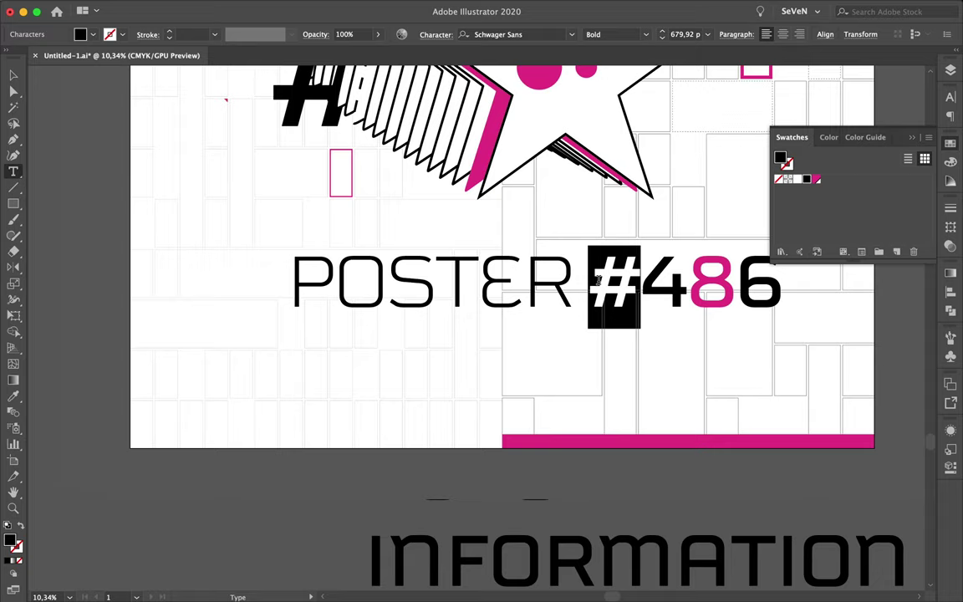
{"action": "left_click_drag", "start_coordinate": [384, 282], "coordinate": [338, 281]}
{"action": "left_click", "coordinate": [817, 179]}
{"action": "key", "text": "Escape"}
Shrink 'POSTER #486', turn it vertical and place it beside the grid rectangles.
{"action": "left_click_drag", "start_coordinate": [780, 311], "coordinate": [688, 301]}
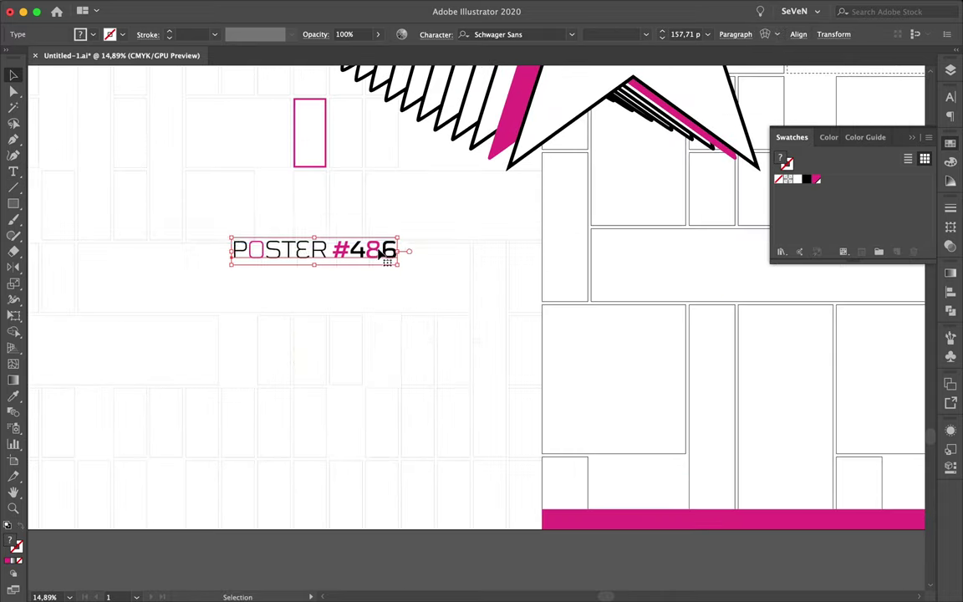
{"action": "left_click_drag", "start_coordinate": [385, 251], "coordinate": [451, 348]}
{"action": "left_click_drag", "start_coordinate": [465, 360], "coordinate": [374, 301]}
{"action": "left_click_drag", "start_coordinate": [383, 361], "coordinate": [529, 361]}
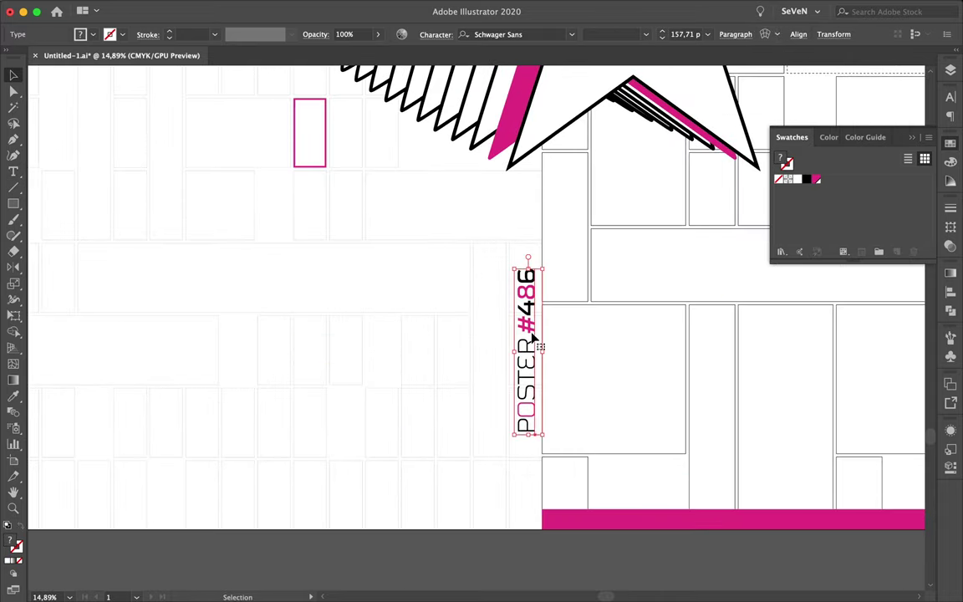
{"action": "scroll", "coordinate": [520, 370], "scroll_direction": "up", "scroll_amount": 2}
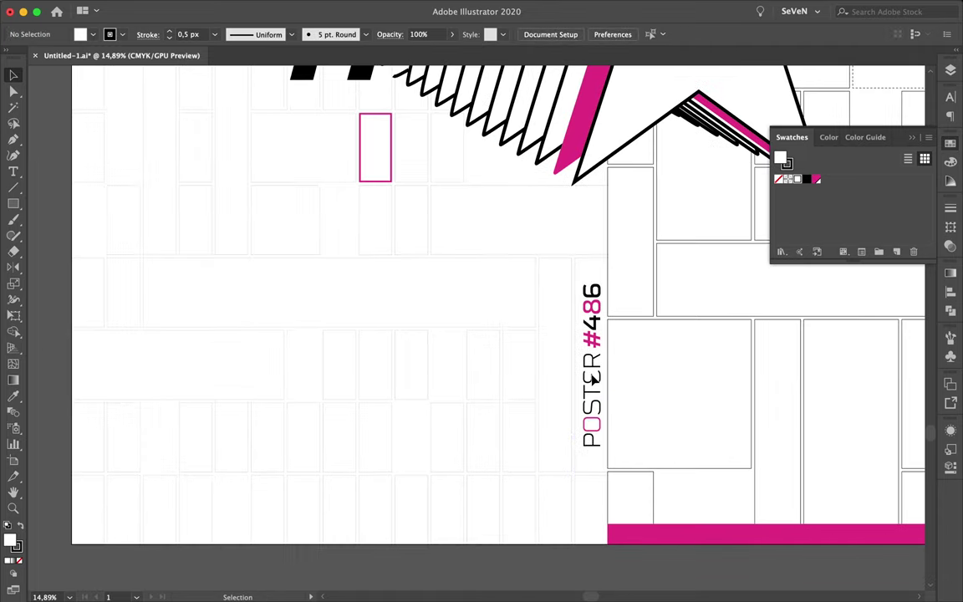
{"action": "left_click", "coordinate": [592, 368]}
{"action": "left_click_drag", "start_coordinate": [591, 368], "coordinate": [347, 368]}
{"action": "left_click_drag", "start_coordinate": [361, 269], "coordinate": [433, 302]}
Add the designer's name as a new text line and set it to 90 pt.
{"action": "key", "text": "t"}
{"action": "left_click", "coordinate": [268, 353]}
{"action": "type", "text": "SEVERINO CA"}
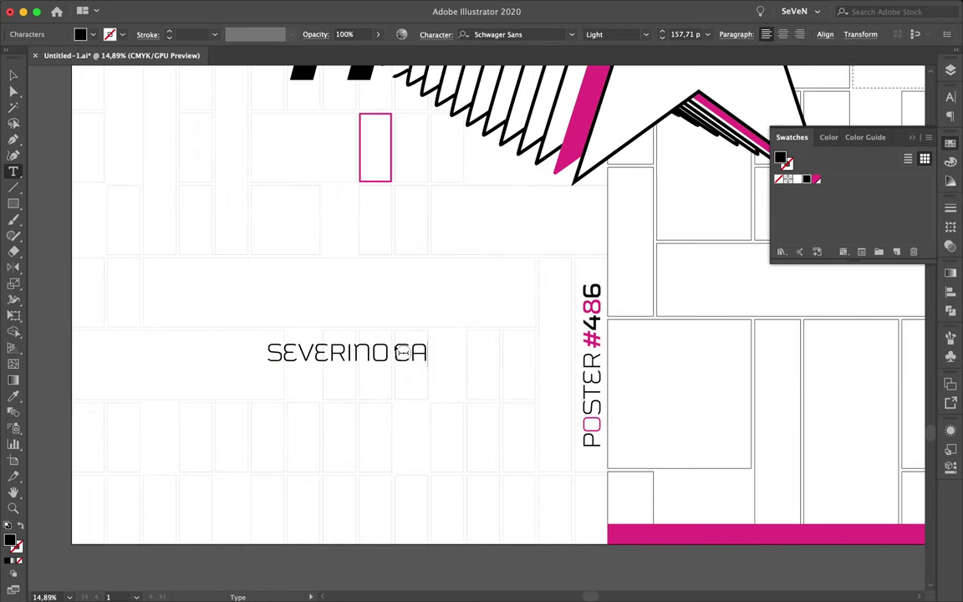
{"action": "key", "text": "Escape"}
{"action": "left_click_drag", "start_coordinate": [383, 359], "coordinate": [341, 303]}
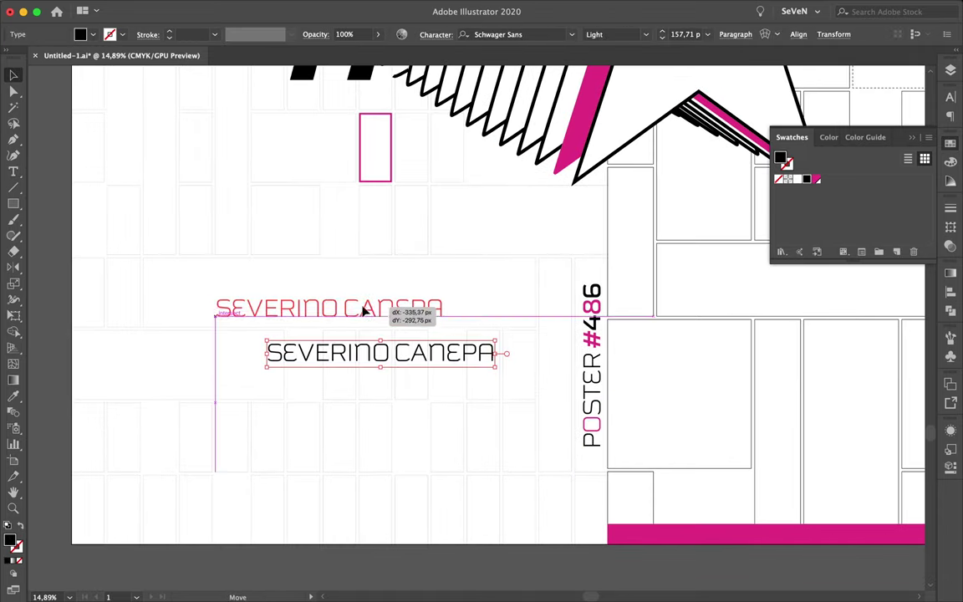
{"action": "key", "text": "ctrl+t"}
{"action": "triple_click", "coordinate": [817, 151]}
{"action": "type", "text": "90"}
{"action": "key", "text": "Return"}
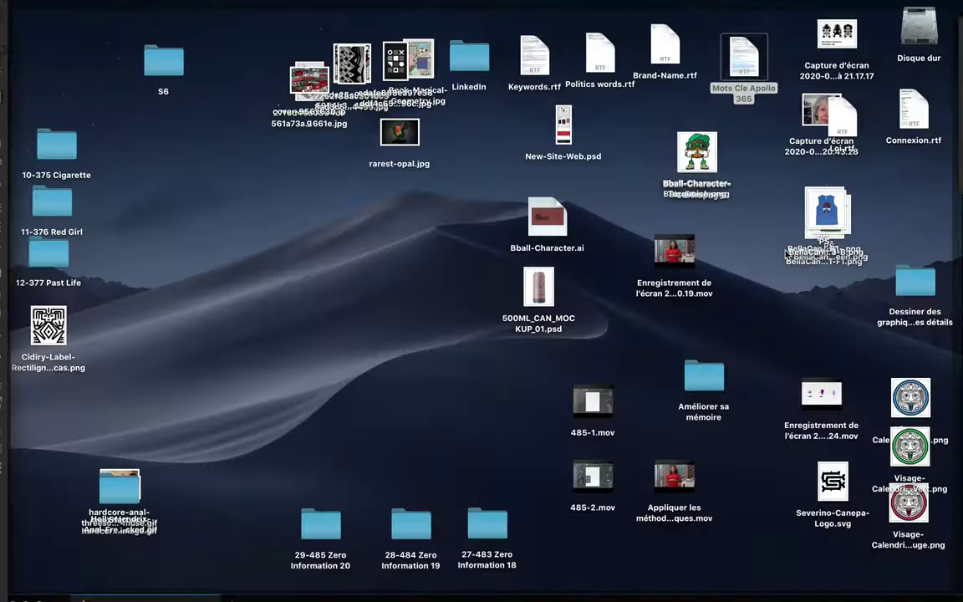
Copy the monogram logo from the SVG file, paste it, and enlarge it into the bottom-left corner.
{"action": "left_click", "coordinate": [660, 437]}
{"action": "left_click", "coordinate": [185, 56]}
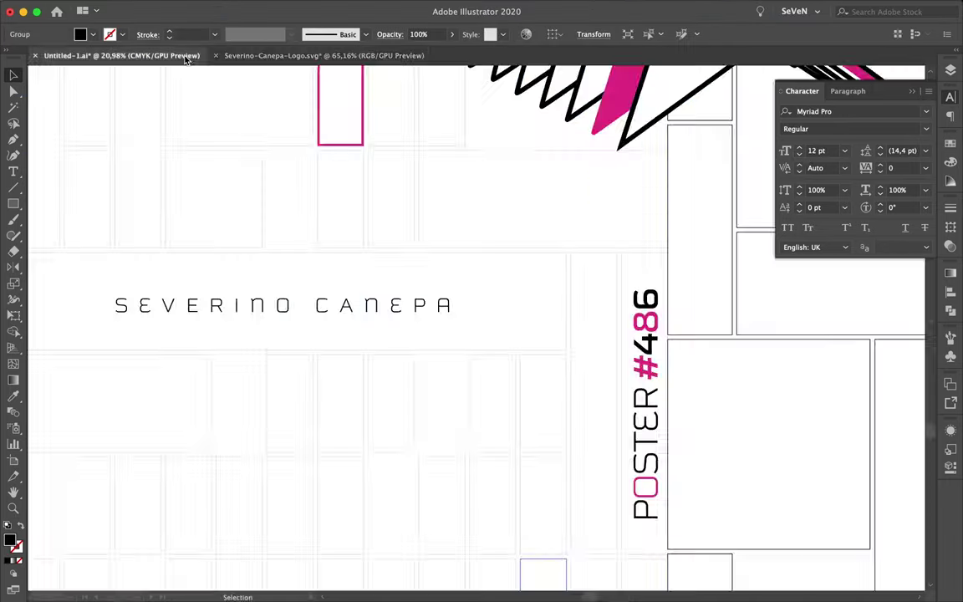
{"action": "key", "text": "ctrl+v"}
{"action": "scroll", "coordinate": [519, 410], "scroll_direction": "down", "scroll_amount": 3}
{"action": "left_click_drag", "start_coordinate": [523, 409], "coordinate": [502, 407]}
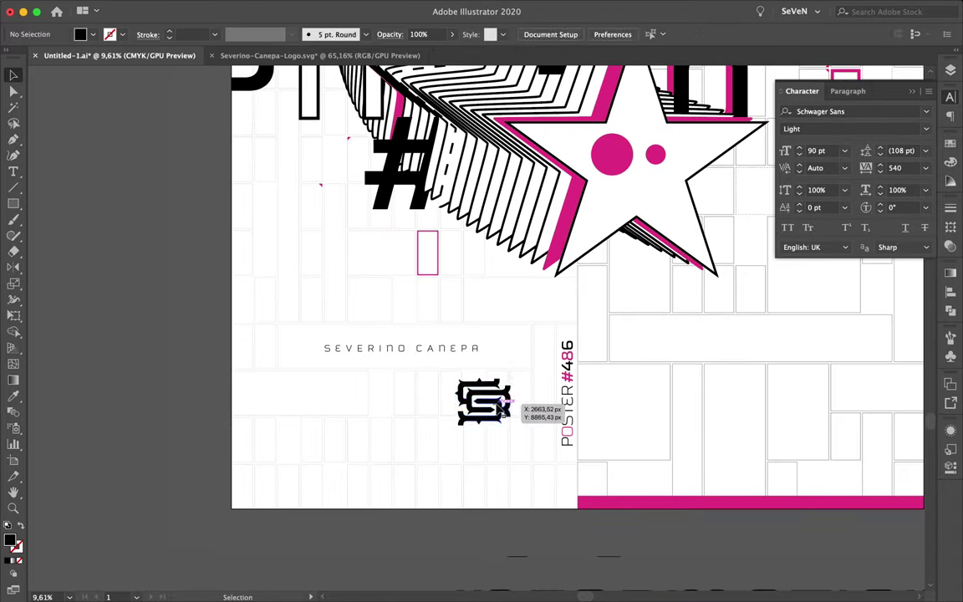
{"action": "left_click_drag", "start_coordinate": [490, 349], "coordinate": [251, 494]}
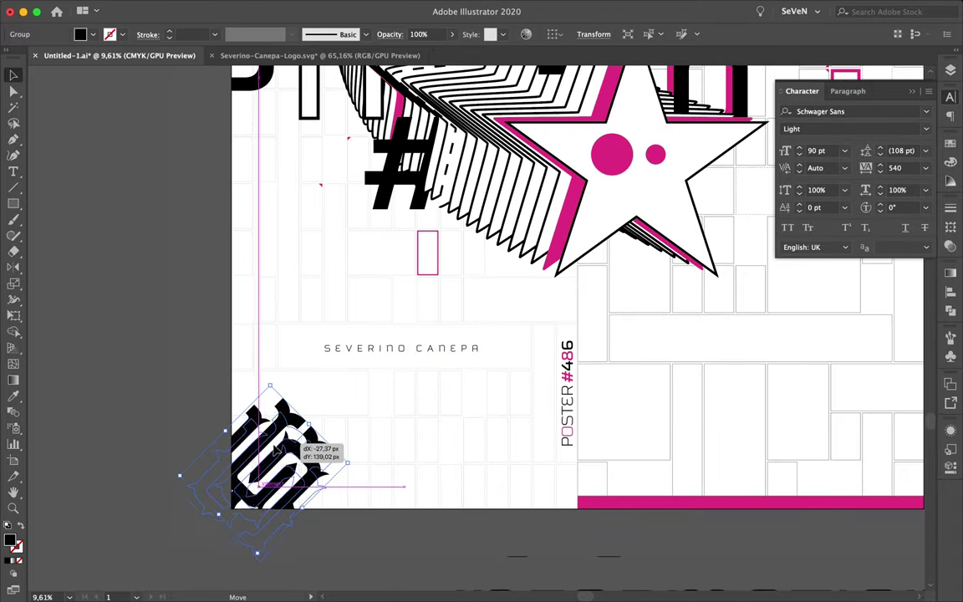
{"action": "scroll", "coordinate": [422, 374], "scroll_direction": "down", "scroll_amount": 2}
Resize the logo copy near the star and fill the neighbouring grid cell light grey.
{"action": "scroll", "coordinate": [693, 290], "scroll_direction": "up", "scroll_amount": 2}
{"action": "left_click_drag", "start_coordinate": [623, 272], "coordinate": [586, 393]}
{"action": "scroll", "coordinate": [585, 393], "scroll_direction": "down", "scroll_amount": 1}
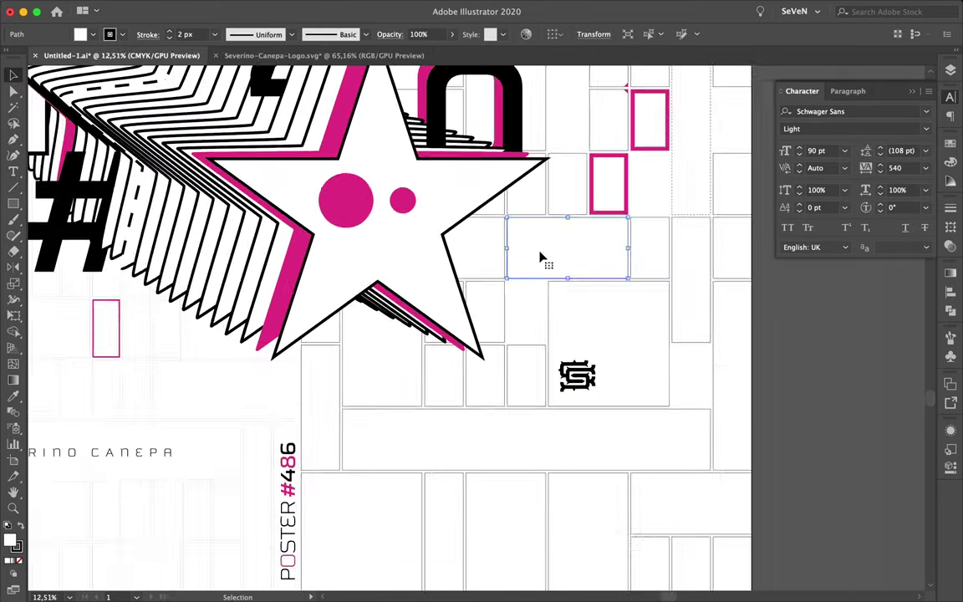
{"action": "left_click", "coordinate": [8, 525]}
{"action": "double_click", "coordinate": [8, 525]}
{"action": "left_click", "coordinate": [946, 398]}
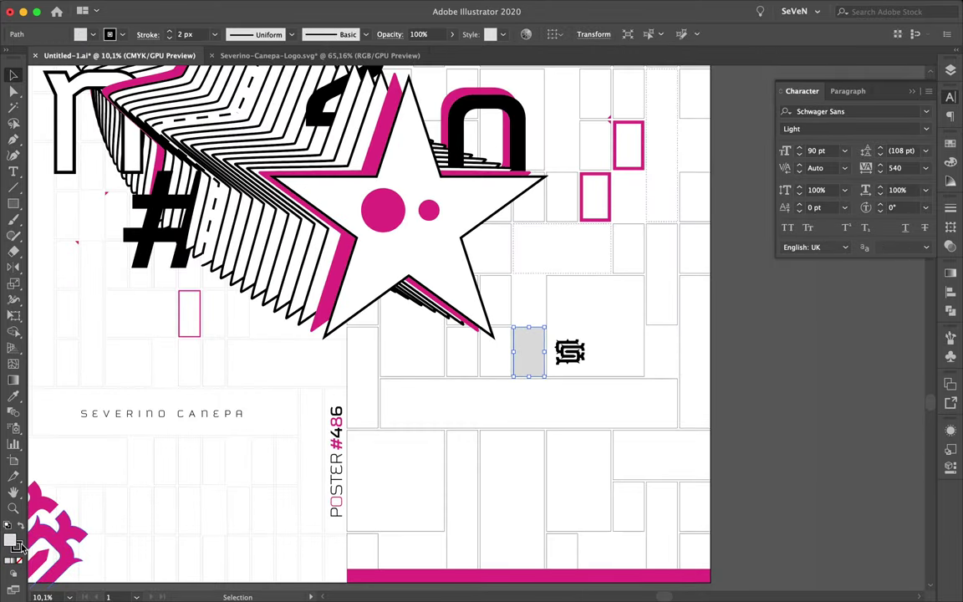
Duplicate the logo below itself and draw two thin grey strips, one at the right edge.
{"action": "left_click_drag", "start_coordinate": [569, 352], "coordinate": [569, 448]}
{"action": "scroll", "coordinate": [682, 353], "scroll_direction": "down", "scroll_amount": 1}
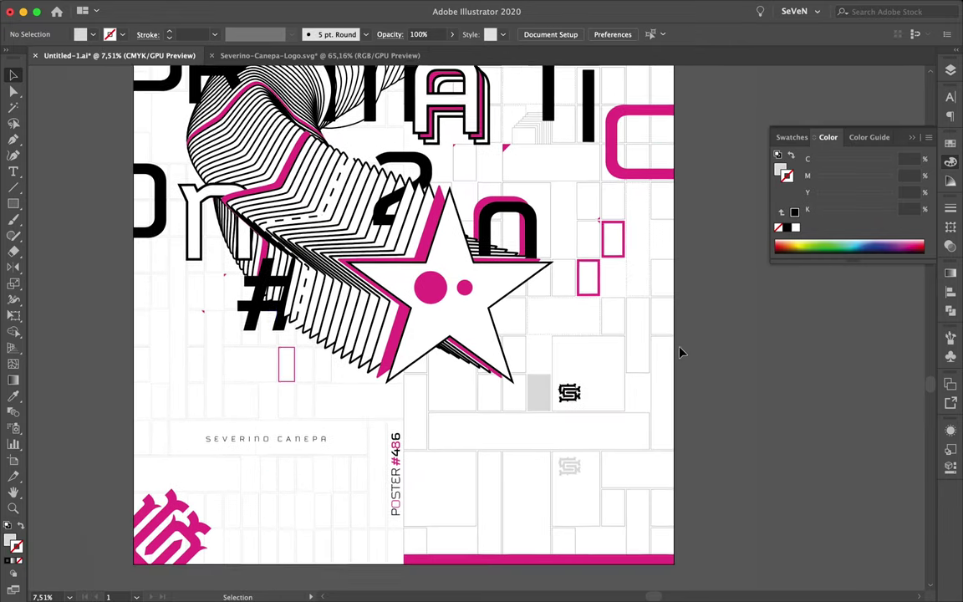
{"action": "key", "text": "m"}
{"action": "scroll", "coordinate": [124, 293], "scroll_direction": "up", "scroll_amount": 1}
{"action": "left_click_drag", "start_coordinate": [124, 293], "coordinate": [144, 435]}
{"action": "key", "text": "v"}
{"action": "key", "text": "ctrl+shift+a"}
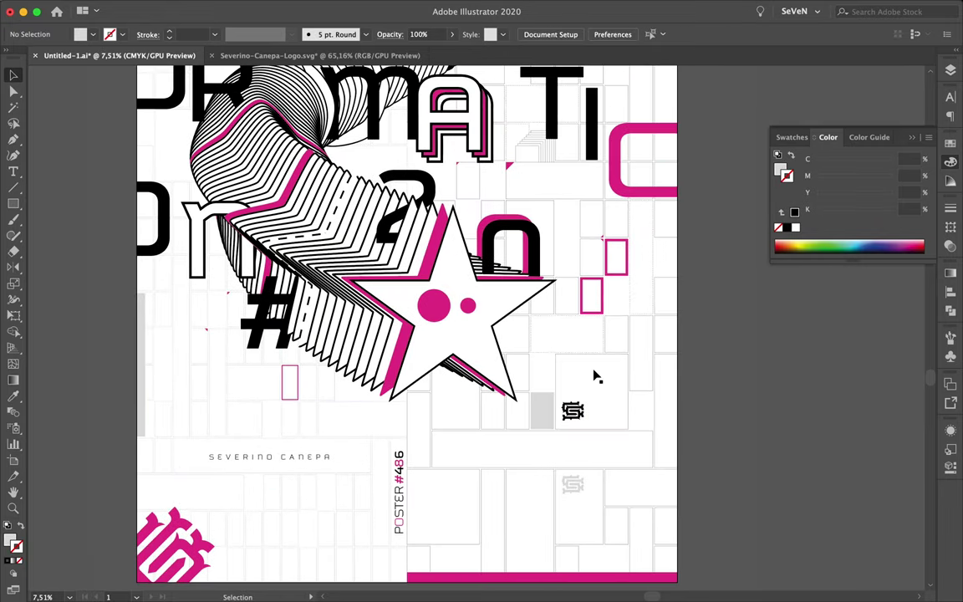
{"action": "scroll", "coordinate": [666, 255], "scroll_direction": "up", "scroll_amount": 5}
{"action": "left_click_drag", "start_coordinate": [681, 378], "coordinate": [683, 429]}
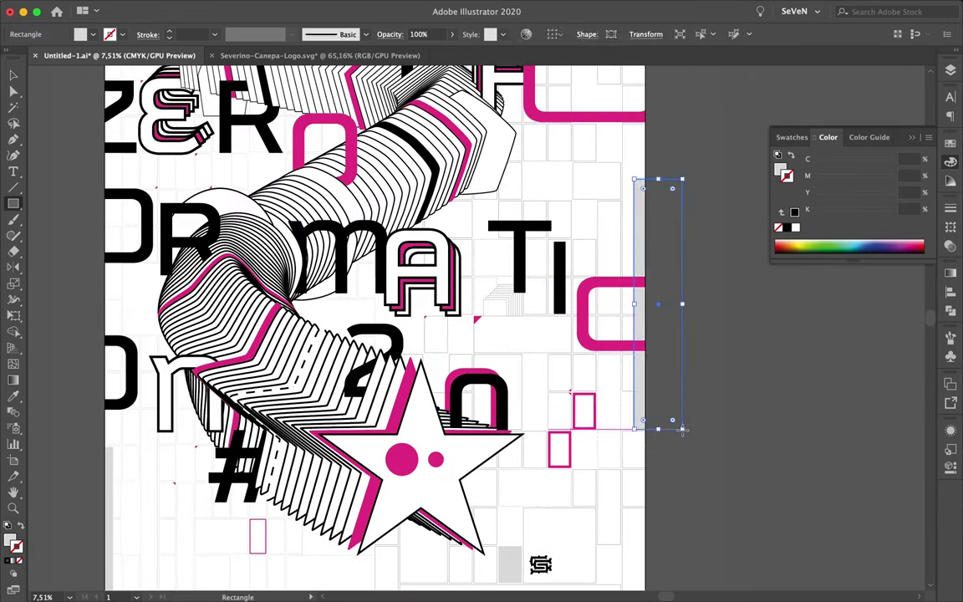
{"action": "scroll", "coordinate": [562, 234], "scroll_direction": "up", "scroll_amount": 5}
Send the letter n of the 'In' lettering one step backward.
{"action": "double_click", "coordinate": [452, 150]}
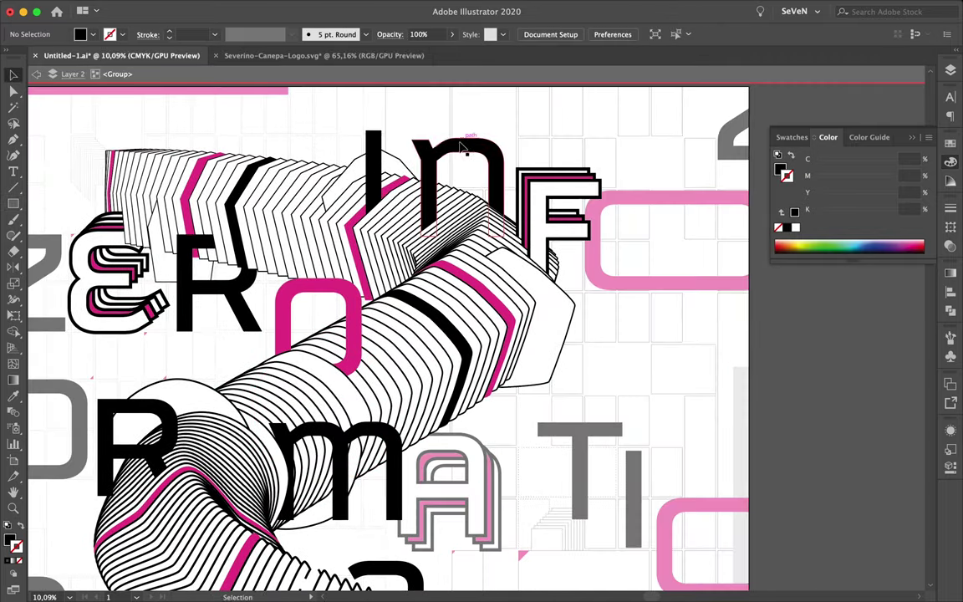
{"action": "left_click", "coordinate": [467, 135]}
{"action": "right_click", "coordinate": [481, 144]}
{"action": "left_click", "coordinate": [720, 323]}
{"action": "scroll", "coordinate": [753, 312], "scroll_direction": "down", "scroll_amount": 5}
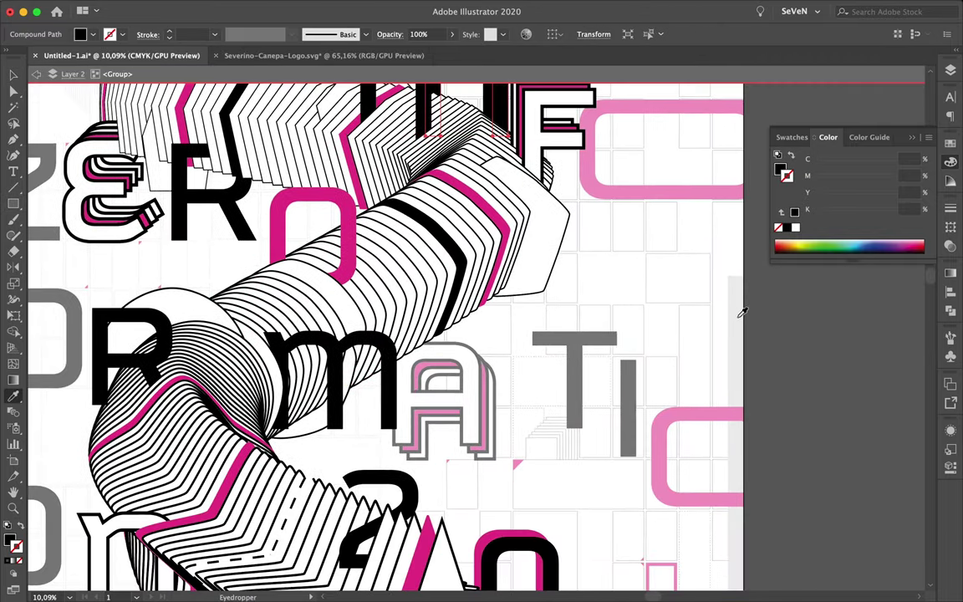
{"action": "scroll", "coordinate": [617, 358], "scroll_direction": "down", "scroll_amount": 5}
Reset the letter spacing of 'POSTER #486' to 0.
{"action": "left_click", "coordinate": [402, 475]}
{"action": "left_click", "coordinate": [418, 444]}
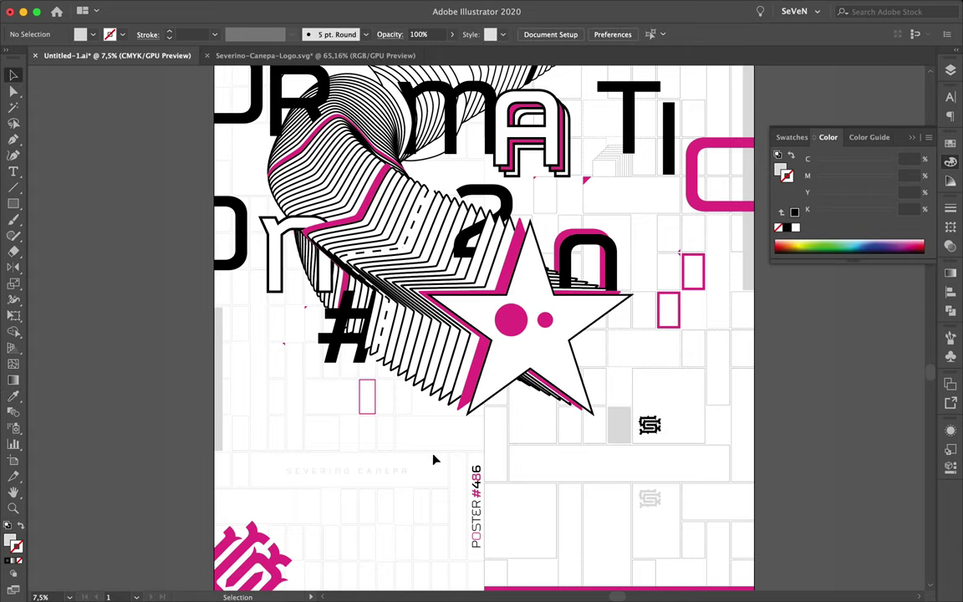
{"action": "scroll", "coordinate": [435, 458], "scroll_direction": "up", "scroll_amount": 2}
{"action": "left_click", "coordinate": [487, 527]}
{"action": "left_click", "coordinate": [950, 96]}
{"action": "left_click", "coordinate": [845, 388]}
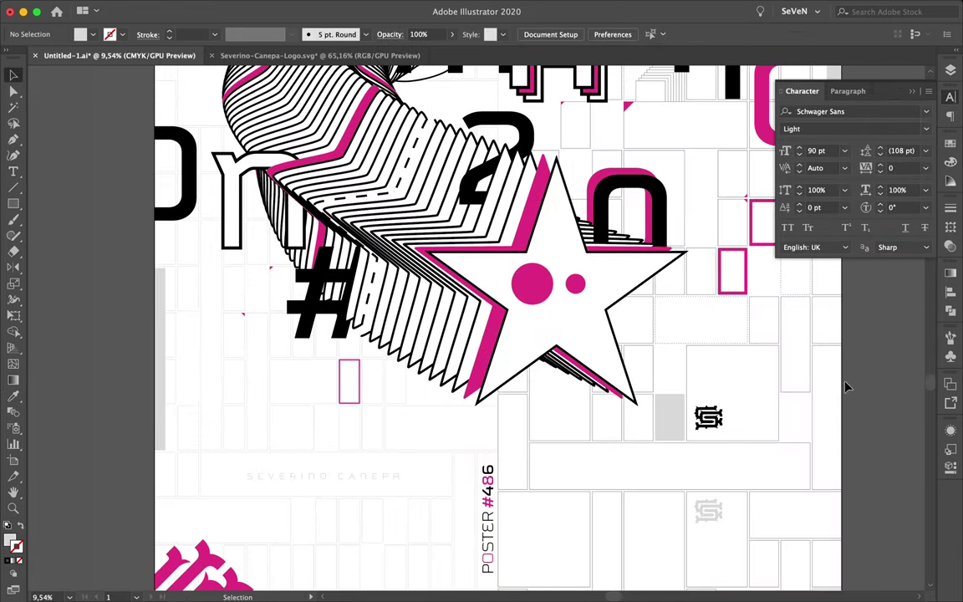
Give the tall rectangle below the logo copy a 40 px inside-aligned magenta dashed stroke.
{"action": "scroll", "coordinate": [482, 441], "scroll_direction": "down", "scroll_amount": 3}
{"action": "left_click", "coordinate": [481, 441]}
{"action": "scroll", "coordinate": [595, 514], "scroll_direction": "up", "scroll_amount": 5}
{"action": "scroll", "coordinate": [596, 514], "scroll_direction": "down", "scroll_amount": 4}
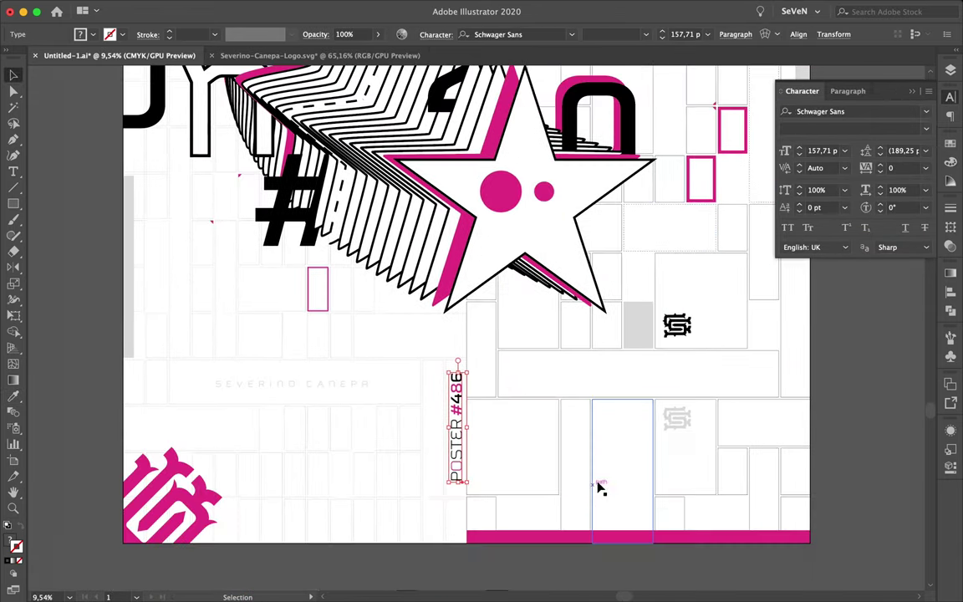
{"action": "left_click", "coordinate": [595, 465]}
{"action": "left_click", "coordinate": [951, 207]}
{"action": "left_click", "coordinate": [847, 276]}
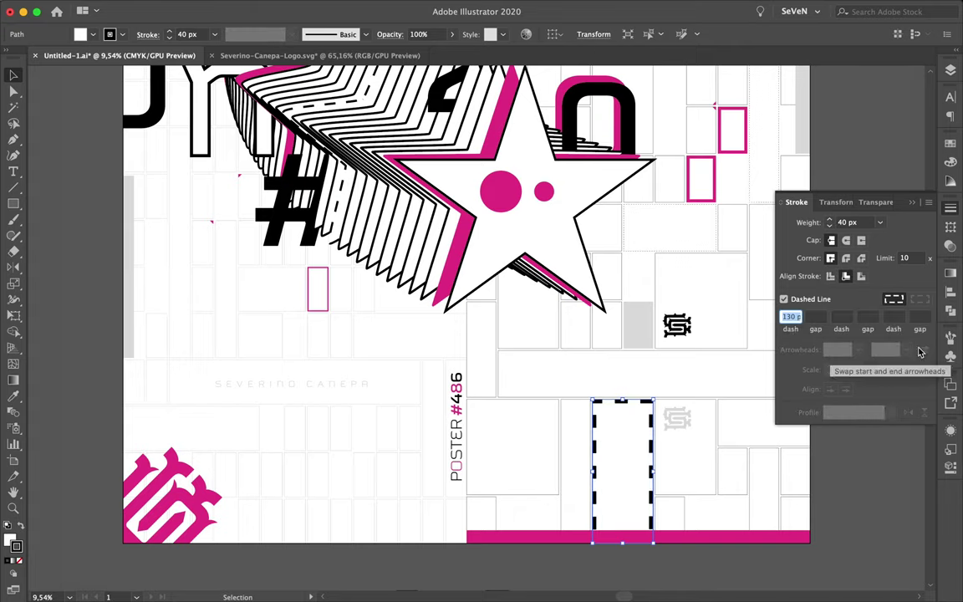
{"action": "left_click", "coordinate": [951, 143]}
{"action": "left_click", "coordinate": [785, 366]}
{"action": "scroll", "coordinate": [785, 366], "scroll_direction": "up", "scroll_amount": 3}
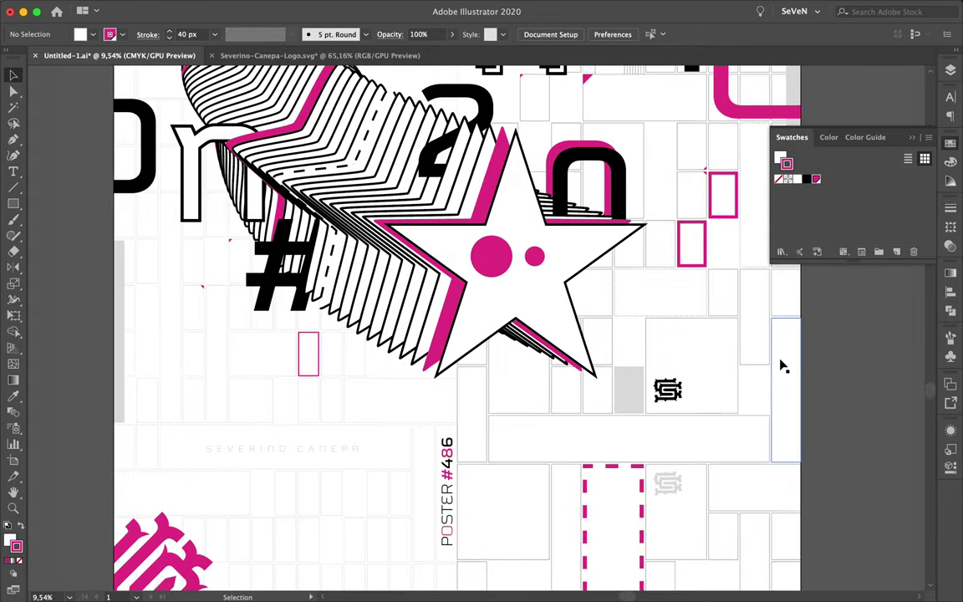
{"action": "scroll", "coordinate": [389, 490], "scroll_direction": "down", "scroll_amount": 2}
Set a thin tall strip to a 10 px magenta dashed stroke.
{"action": "left_click", "coordinate": [387, 491]}
{"action": "left_click", "coordinate": [951, 207]}
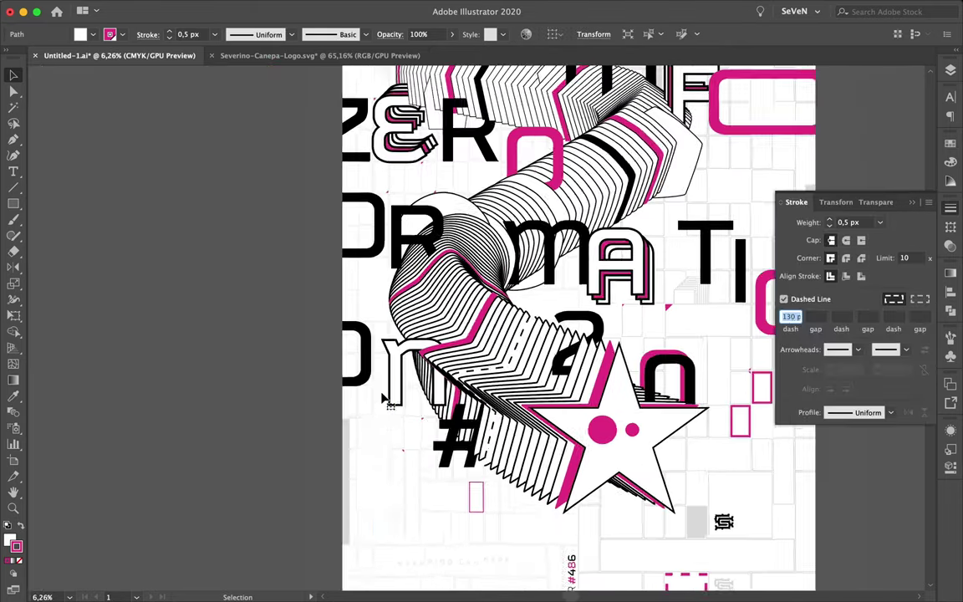
{"action": "scroll", "coordinate": [386, 365], "scroll_direction": "up", "scroll_amount": 5}
{"action": "left_click", "coordinate": [433, 469]}
{"action": "left_click", "coordinate": [951, 143]}
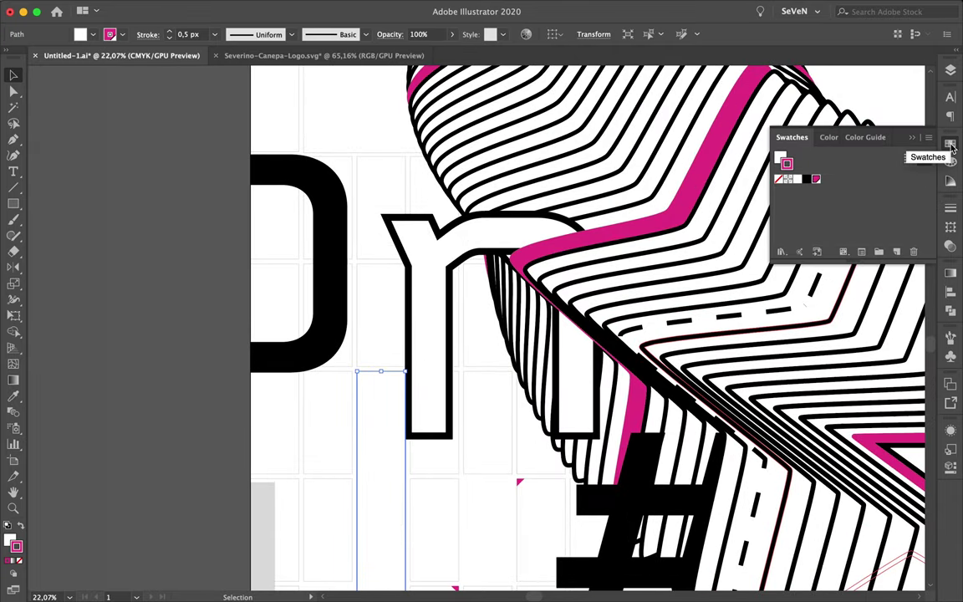
{"action": "left_click", "coordinate": [951, 208]}
{"action": "left_click", "coordinate": [847, 223]}
{"action": "type", "text": "10"}
{"action": "key", "text": "Return"}
{"action": "scroll", "coordinate": [378, 456], "scroll_direction": "down", "scroll_amount": 2}
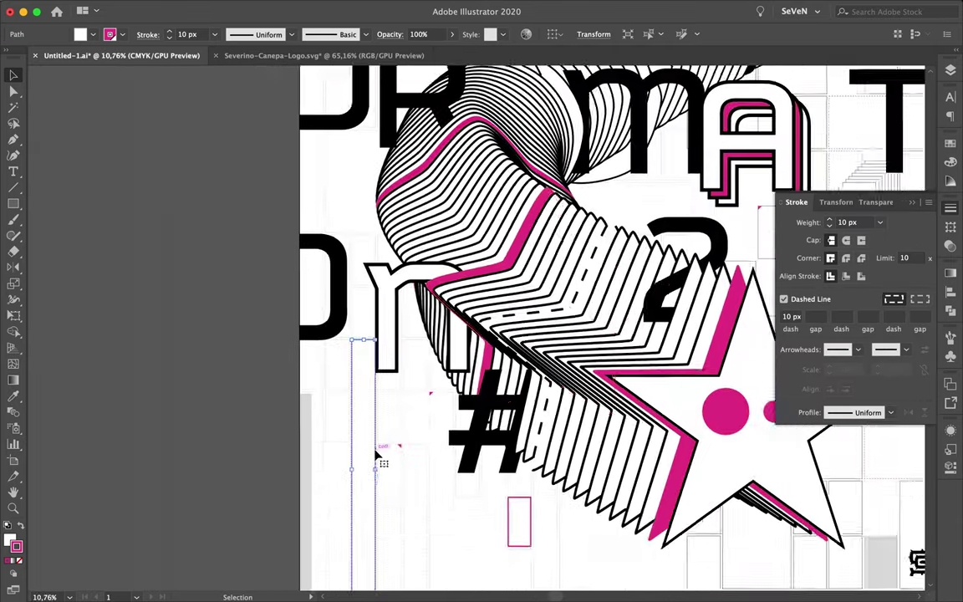
{"action": "scroll", "coordinate": [378, 456], "scroll_direction": "down", "scroll_amount": 1}
{"action": "key", "text": "m"}
{"action": "scroll", "coordinate": [542, 333], "scroll_direction": "up", "scroll_amount": 5}
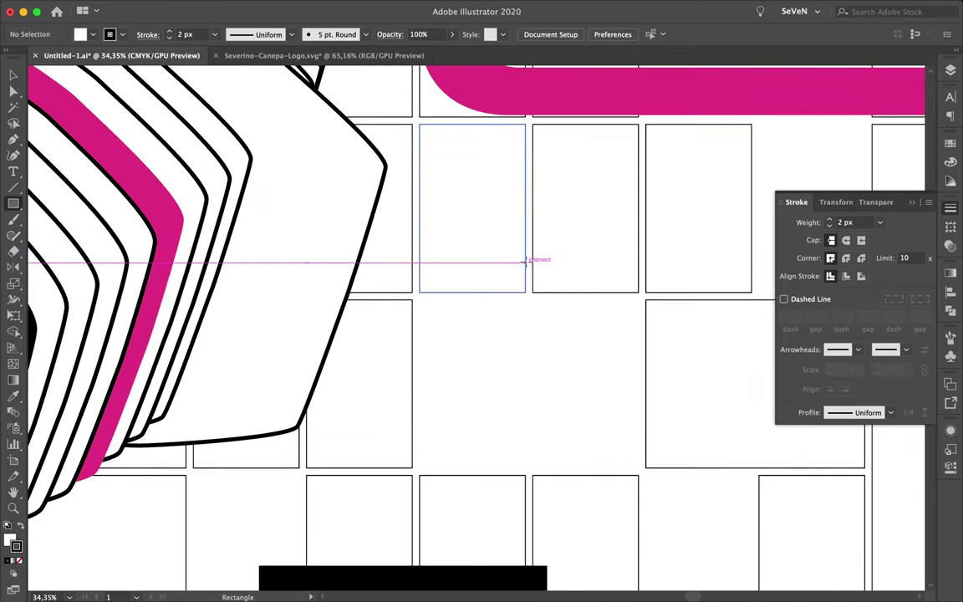
Draw a small magenta rectangle and place a copy on a grid line.
{"action": "mouse_move", "coordinate": [525, 262]}
{"action": "left_mouse_down"}
{"action": "mouse_move", "coordinate": [532, 292]}
{"action": "mouse_move", "coordinate": [284, 483]}
{"action": "left_mouse_up"}
{"action": "key", "text": "v"}
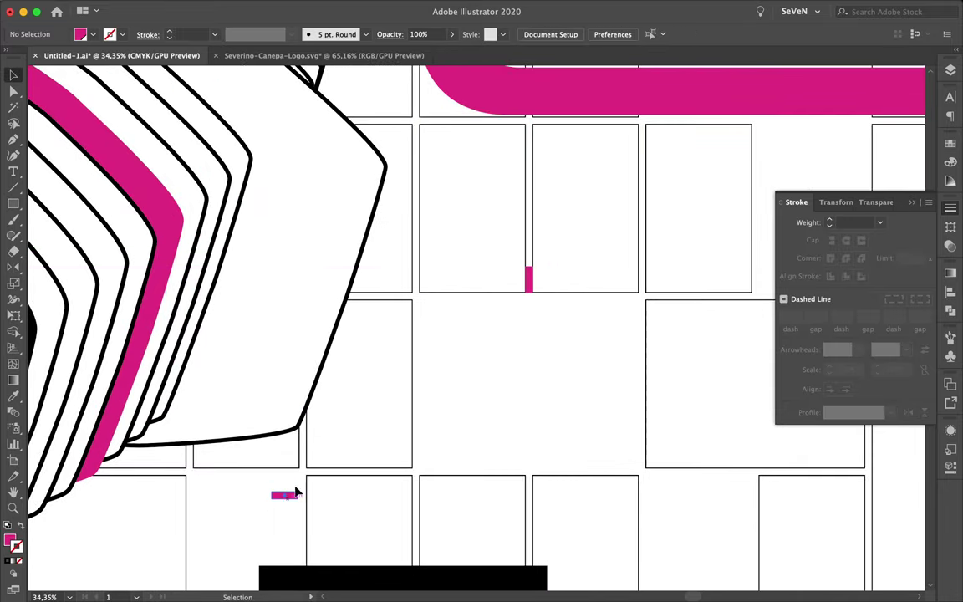
{"action": "scroll", "coordinate": [290, 502], "scroll_direction": "down", "scroll_amount": 1}
{"action": "scroll", "coordinate": [289, 427], "scroll_direction": "down", "scroll_amount": 3}
{"action": "scroll", "coordinate": [475, 310], "scroll_direction": "up", "scroll_amount": 6}
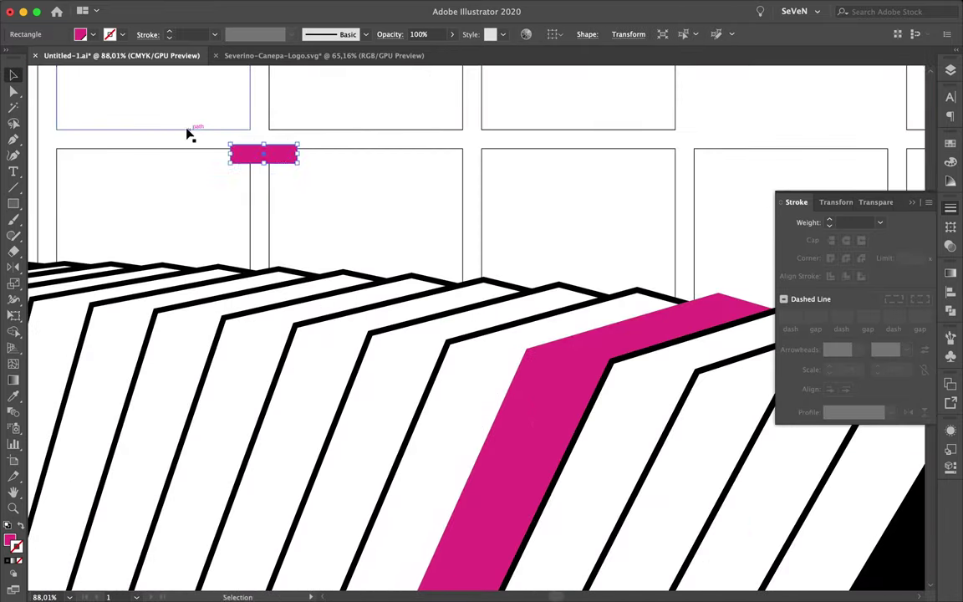
{"action": "left_click_drag", "start_coordinate": [264, 137], "coordinate": [259, 108]}
{"action": "left_click_drag", "start_coordinate": [463, 194], "coordinate": [465, 194]}
{"action": "scroll", "coordinate": [549, 193], "scroll_direction": "down", "scroll_amount": 2}
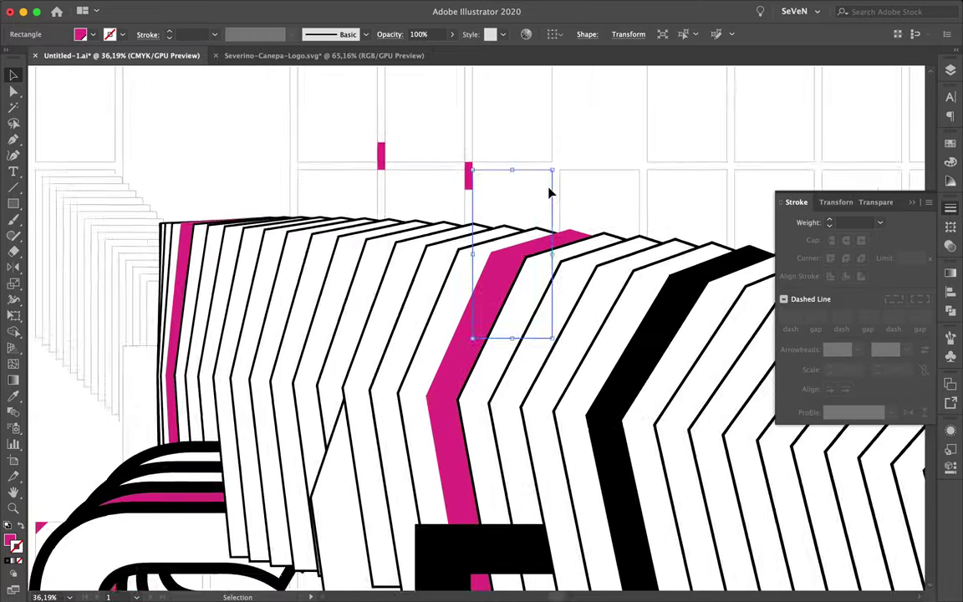
{"action": "scroll", "coordinate": [499, 181], "scroll_direction": "down", "scroll_amount": 3}
{"action": "scroll", "coordinate": [211, 180], "scroll_direction": "up", "scroll_amount": 3}
Move and rotate more magenta accent bars onto grid lines across the poster.
{"action": "left_click_drag", "start_coordinate": [476, 328], "coordinate": [338, 268]}
{"action": "scroll", "coordinate": [313, 282], "scroll_direction": "down", "scroll_amount": 4}
{"action": "scroll", "coordinate": [410, 281], "scroll_direction": "up", "scroll_amount": 4}
{"action": "scroll", "coordinate": [374, 335], "scroll_direction": "up", "scroll_amount": 1}
{"action": "mouse_move", "coordinate": [366, 261]}
{"action": "left_mouse_down"}
{"action": "mouse_move", "coordinate": [355, 241]}
{"action": "mouse_move", "coordinate": [368, 261]}
{"action": "left_mouse_up"}
{"action": "scroll", "coordinate": [340, 219], "scroll_direction": "down", "scroll_amount": 3}
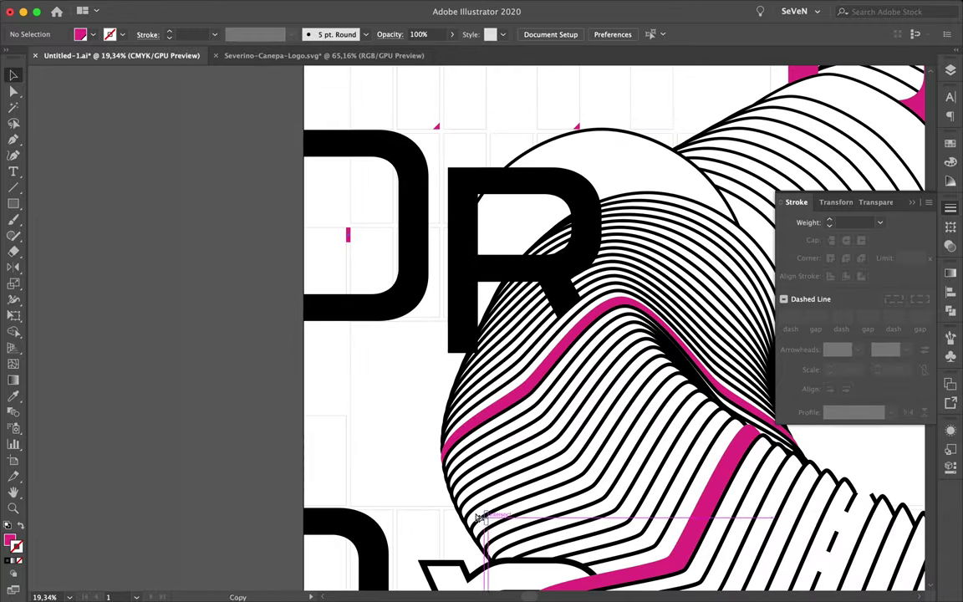
{"action": "scroll", "coordinate": [441, 512], "scroll_direction": "up", "scroll_amount": 2}
{"action": "scroll", "coordinate": [433, 425], "scroll_direction": "up", "scroll_amount": 2}
{"action": "left_click", "coordinate": [433, 426]}
{"action": "scroll", "coordinate": [437, 425], "scroll_direction": "down", "scroll_amount": 3}
{"action": "scroll", "coordinate": [439, 430], "scroll_direction": "up", "scroll_amount": 2}
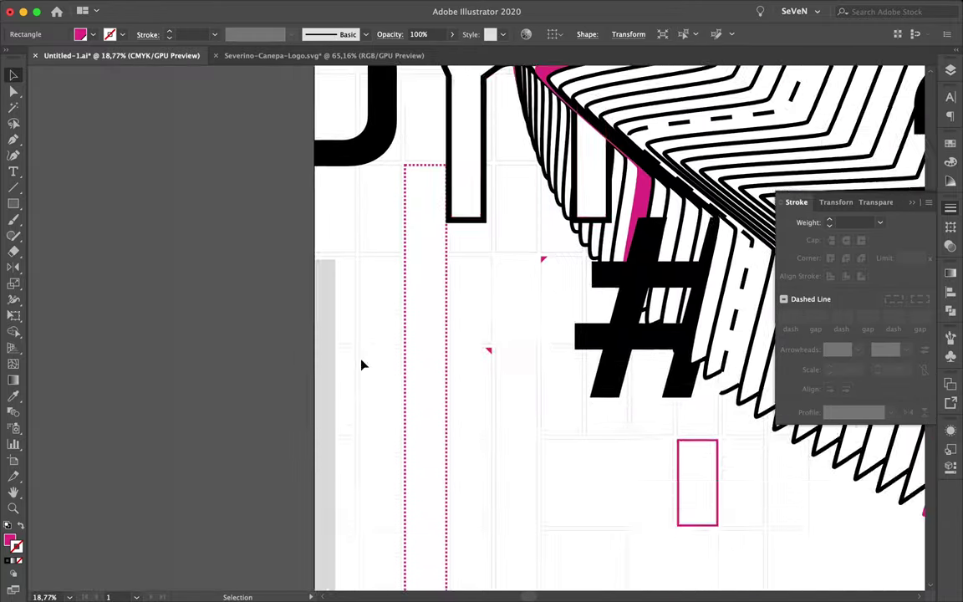
{"action": "scroll", "coordinate": [466, 303], "scroll_direction": "up", "scroll_amount": 1}
{"action": "left_click_drag", "start_coordinate": [381, 367], "coordinate": [382, 365]}
{"action": "scroll", "coordinate": [387, 344], "scroll_direction": "up", "scroll_amount": 2}
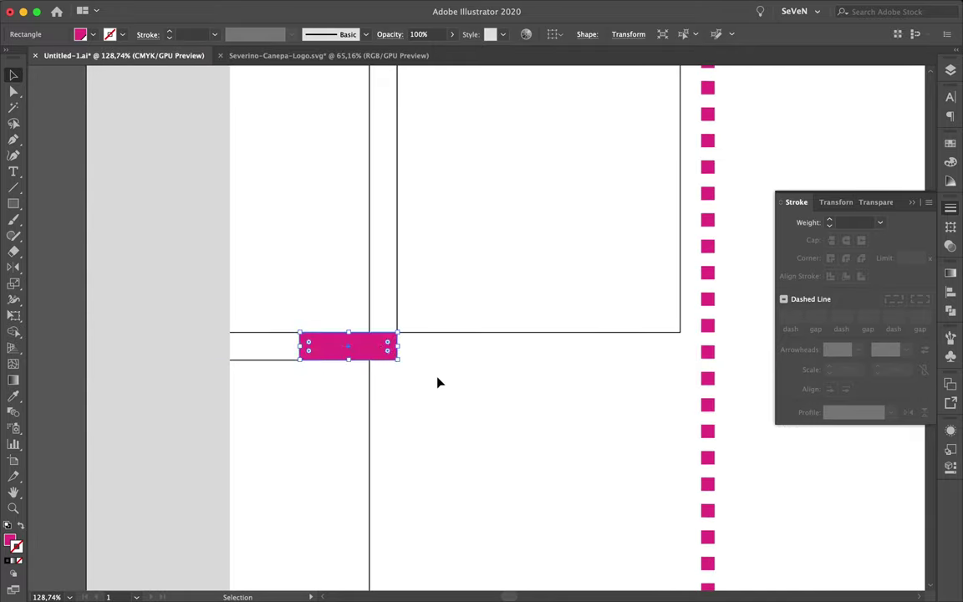
{"action": "key", "text": "ctrl+shift+a"}
{"action": "scroll", "coordinate": [451, 393], "scroll_direction": "down", "scroll_amount": 3}
{"action": "scroll", "coordinate": [451, 394], "scroll_direction": "down", "scroll_amount": 2}
{"action": "scroll", "coordinate": [90, 138], "scroll_direction": "up", "scroll_amount": 2}
Draw a magenta circle at the poster's right edge and remove its fill.
{"action": "key", "text": "l"}
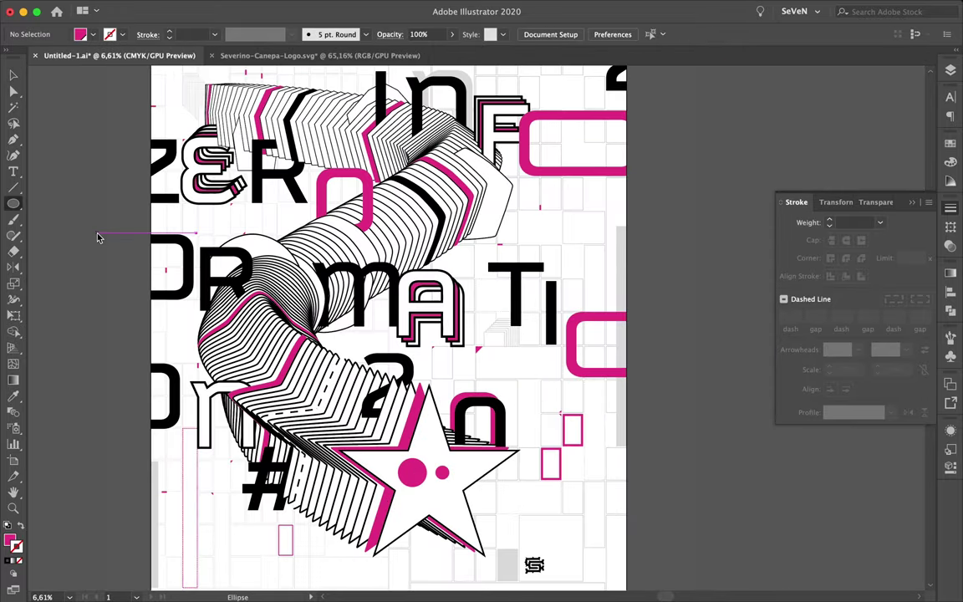
{"action": "left_click_drag", "start_coordinate": [673, 276], "coordinate": [674, 271]}
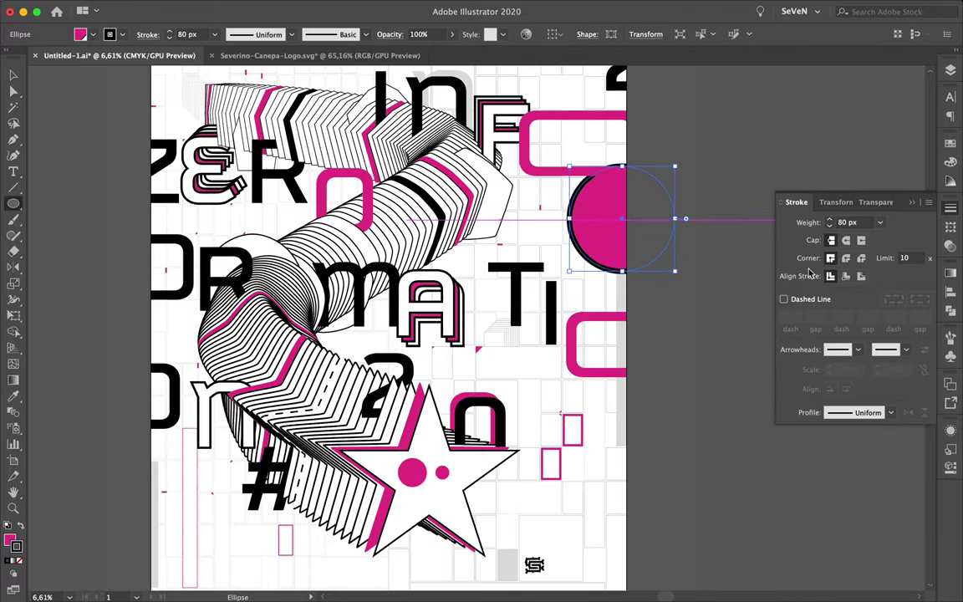
{"action": "left_click", "coordinate": [951, 144]}
{"action": "left_click", "coordinate": [778, 179]}
{"action": "key", "text": "v"}
{"action": "key", "text": "ctrl+shift+a"}
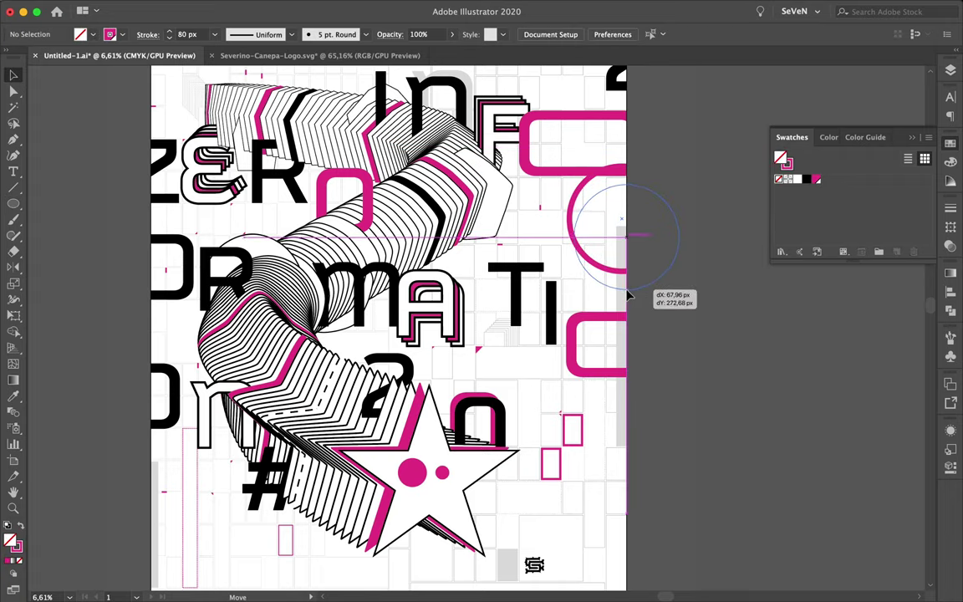
Select the circle's right anchors and raise its stroke weight to 210 px.
{"action": "scroll", "coordinate": [743, 360], "scroll_direction": "down", "scroll_amount": 2}
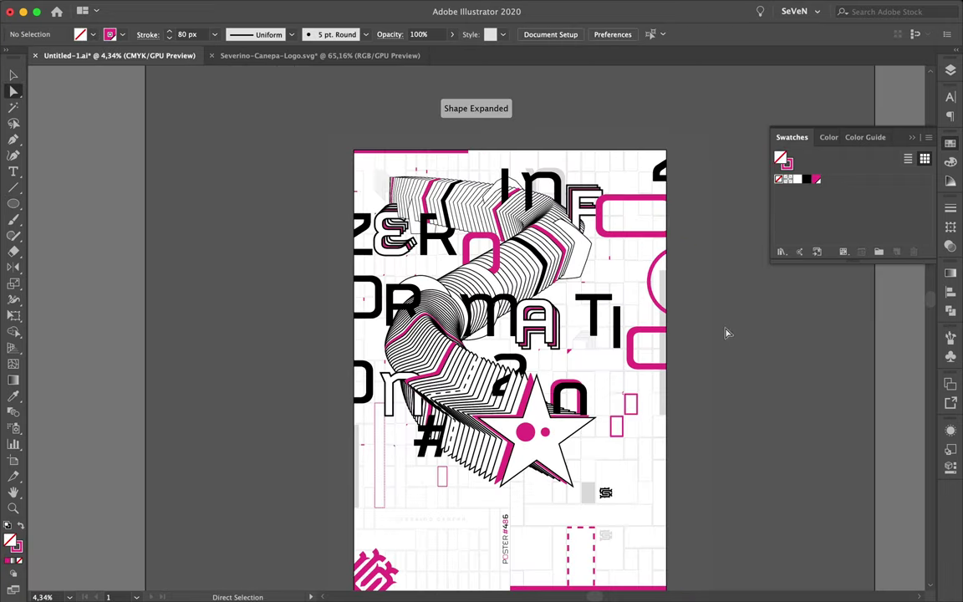
{"action": "left_click_drag", "start_coordinate": [727, 333], "coordinate": [674, 239]}
{"action": "left_click", "coordinate": [951, 207]}
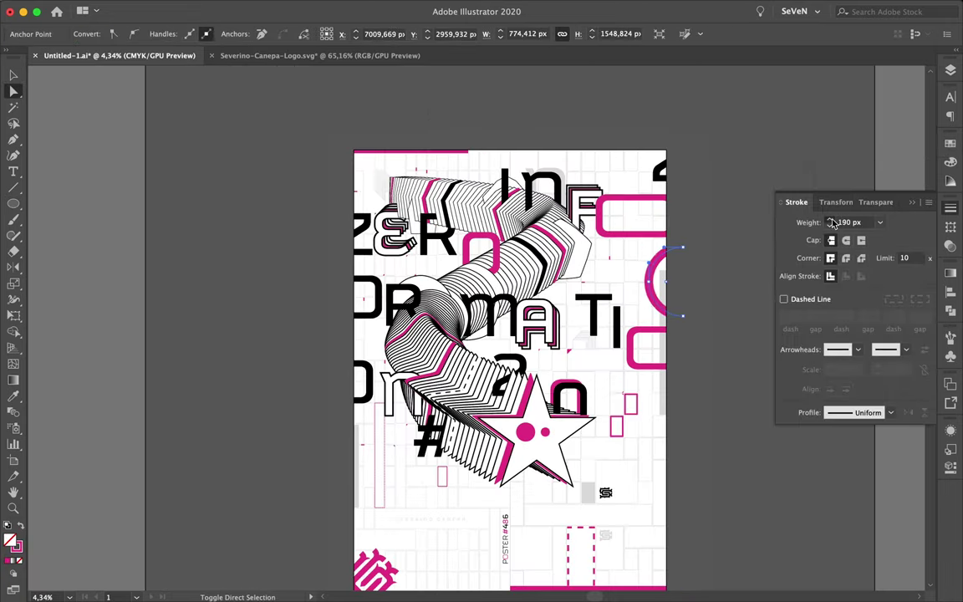
{"action": "key", "text": "v"}
{"action": "key", "text": "ctrl+shift+a"}
{"action": "scroll", "coordinate": [708, 343], "scroll_direction": "down", "scroll_amount": 3}
{"action": "scroll", "coordinate": [452, 393], "scroll_direction": "up", "scroll_amount": 1}
{"action": "scroll", "coordinate": [443, 400], "scroll_direction": "down", "scroll_amount": 1}
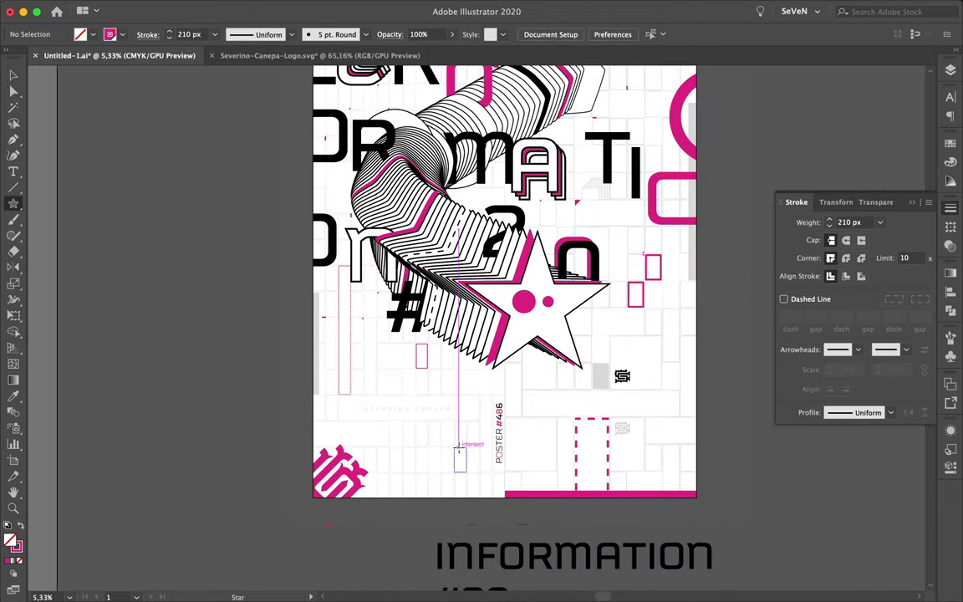
Draw a small magenta star under SEVERINO CANEPA and duplicate it into an evenly spaced row of five.
{"action": "scroll", "coordinate": [444, 444], "scroll_direction": "up", "scroll_amount": 2}
{"action": "left_click_drag", "start_coordinate": [403, 428], "coordinate": [410, 434]}
{"action": "scroll", "coordinate": [420, 438], "scroll_direction": "up", "scroll_amount": 2}
{"action": "key", "text": "shift+x"}
{"action": "key", "text": "v"}
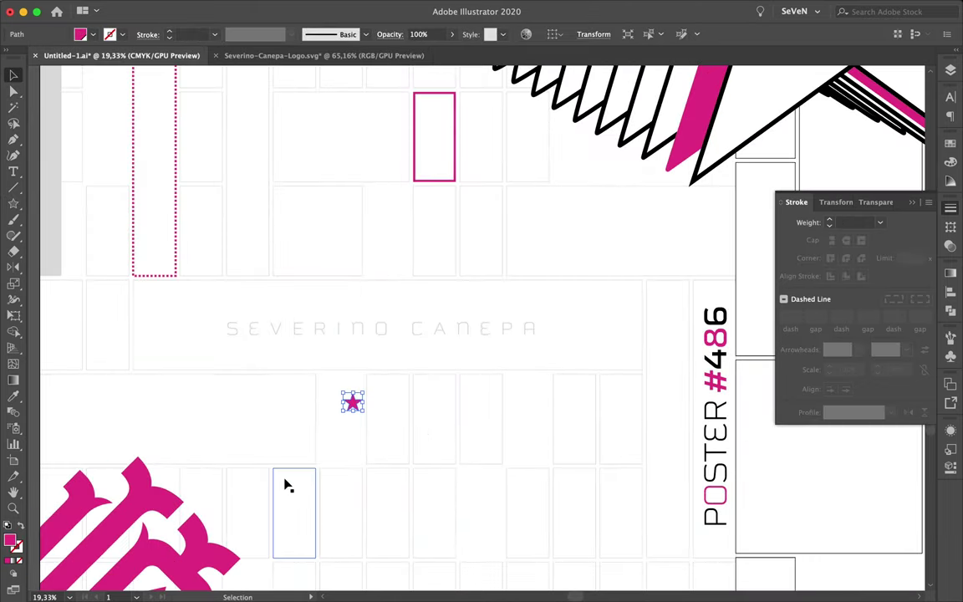
{"action": "scroll", "coordinate": [285, 485], "scroll_direction": "up", "scroll_amount": 1}
{"action": "left_click_drag", "start_coordinate": [392, 371], "coordinate": [210, 295]}
{"action": "left_click_drag", "start_coordinate": [297, 291], "coordinate": [296, 289]}
{"action": "key", "text": "ctrl+d"}
{"action": "left_click_drag", "start_coordinate": [602, 279], "coordinate": [660, 284]}
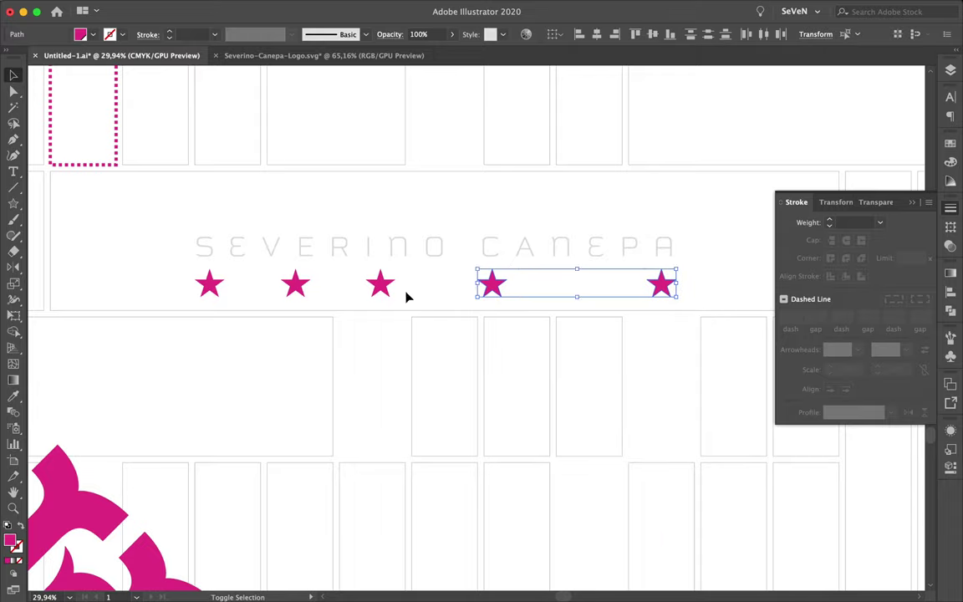
Use the Eyedropper to give a selected shape the magenta 18 px dashed outline style.
{"action": "scroll", "coordinate": [533, 280], "scroll_direction": "up", "scroll_amount": 3}
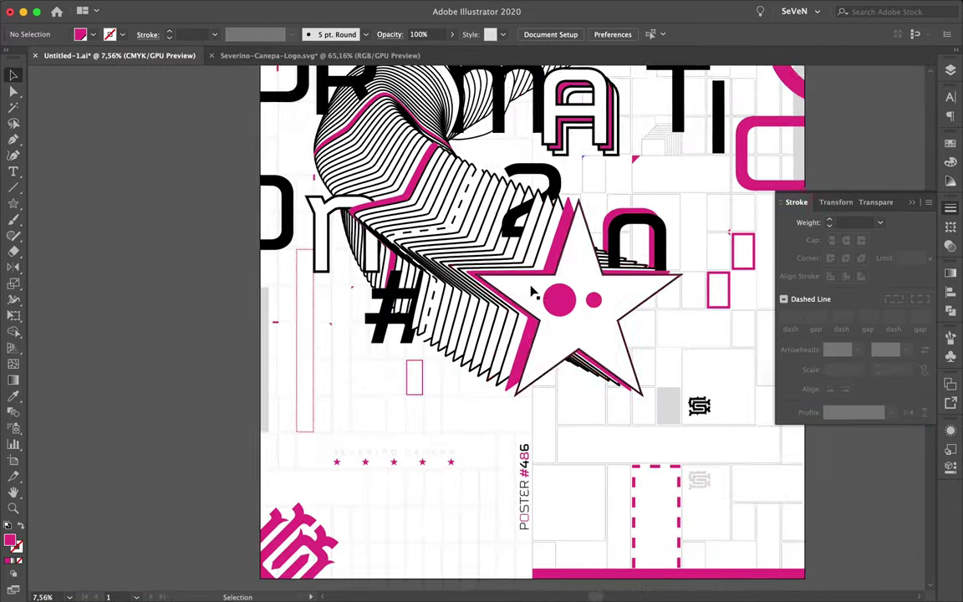
{"action": "scroll", "coordinate": [533, 279], "scroll_direction": "up", "scroll_amount": 3}
{"action": "left_click", "coordinate": [526, 256]}
{"action": "key", "text": "i"}
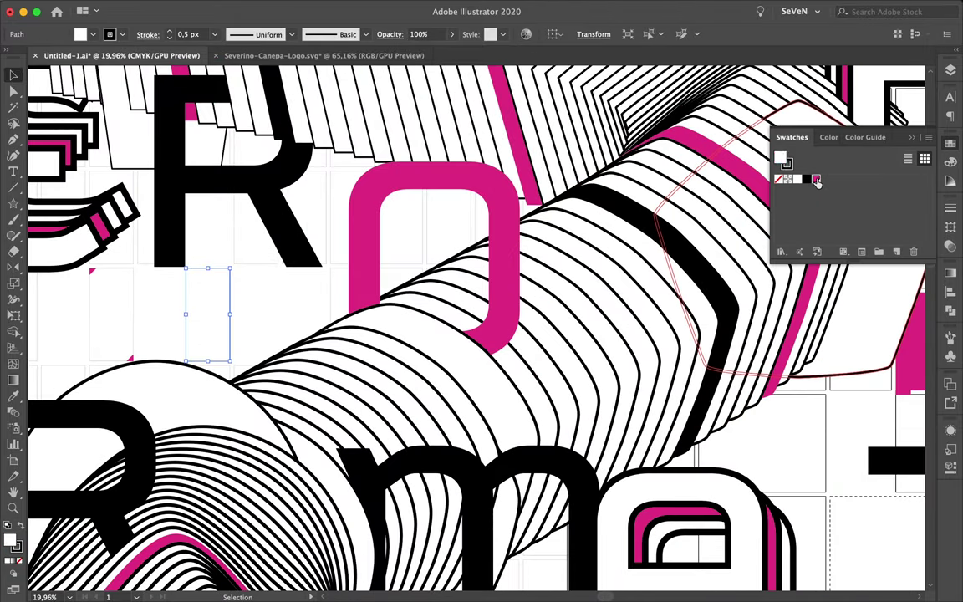
{"action": "left_click", "coordinate": [817, 180]}
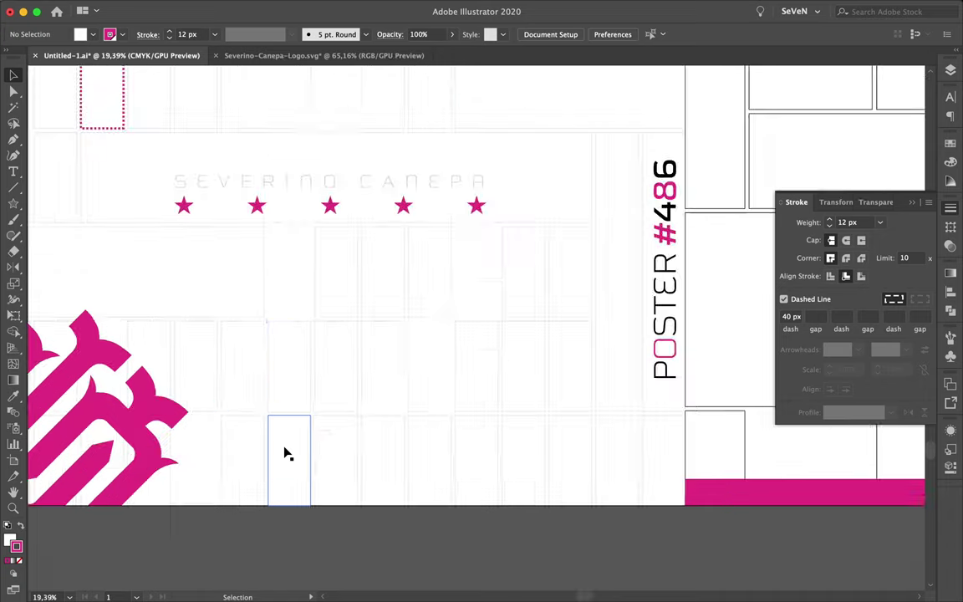
Draw thin grid rectangles below the star row and resize them to fill their cells.
{"action": "left_click_drag", "start_coordinate": [267, 321], "coordinate": [403, 506]}
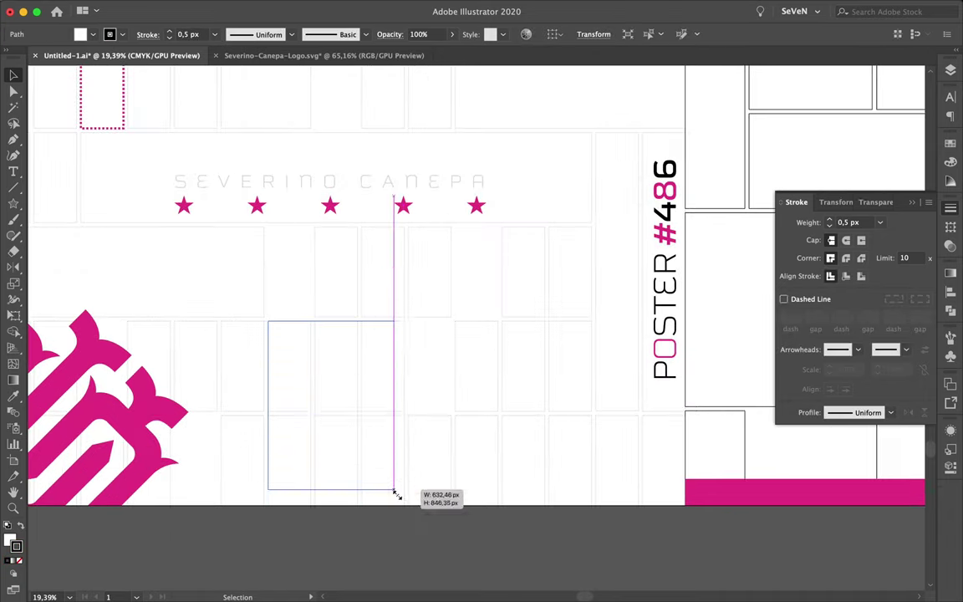
{"action": "scroll", "coordinate": [344, 383], "scroll_direction": "up", "scroll_amount": 2}
{"action": "left_click_drag", "start_coordinate": [294, 313], "coordinate": [126, 424]}
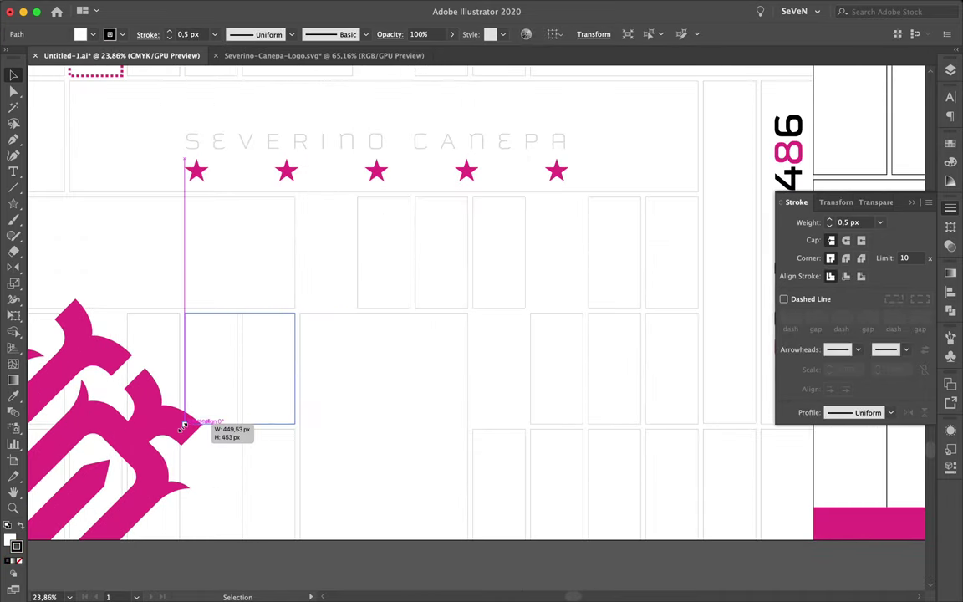
{"action": "scroll", "coordinate": [164, 344], "scroll_direction": "down", "scroll_amount": 3}
{"action": "scroll", "coordinate": [355, 430], "scroll_direction": "up", "scroll_amount": 4}
{"action": "left_click", "coordinate": [498, 438]}
{"action": "left_click_drag", "start_coordinate": [443, 276], "coordinate": [510, 135]}
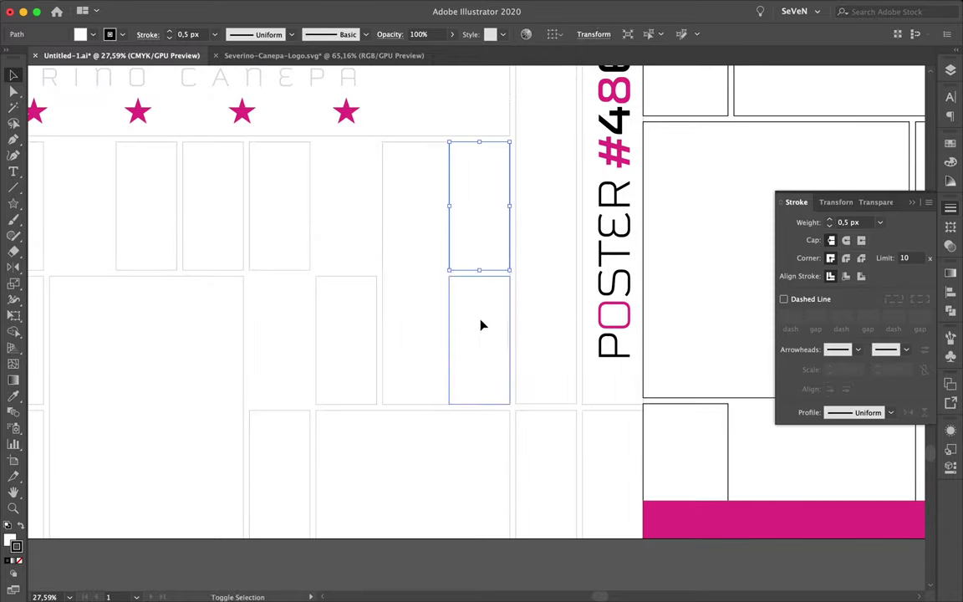
{"action": "scroll", "coordinate": [409, 258], "scroll_direction": "down", "scroll_amount": 5}
{"action": "scroll", "coordinate": [393, 264], "scroll_direction": "up", "scroll_amount": 5}
{"action": "left_click_drag", "start_coordinate": [264, 260], "coordinate": [343, 260]}
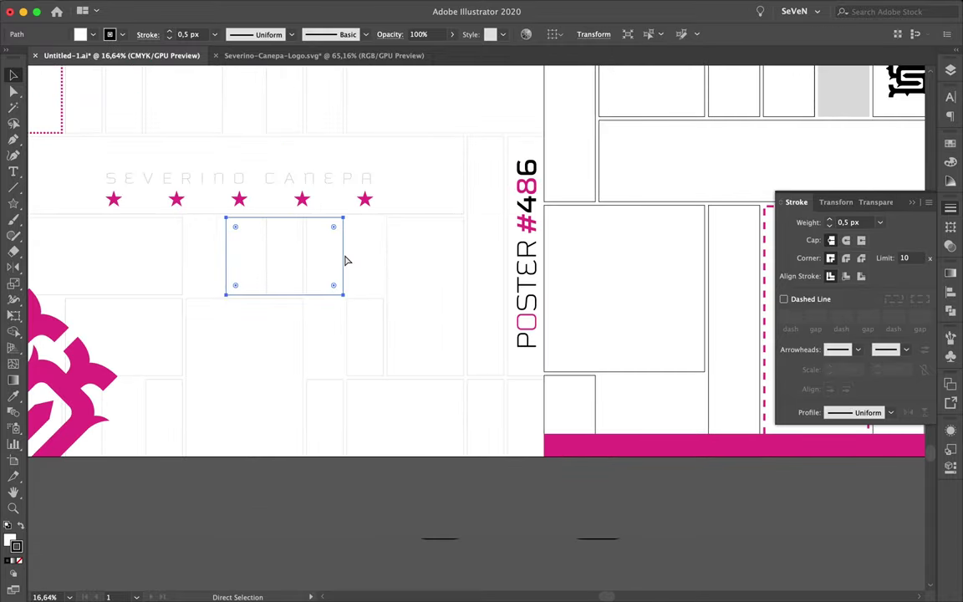
{"action": "scroll", "coordinate": [286, 260], "scroll_direction": "down", "scroll_amount": 5}
{"action": "scroll", "coordinate": [333, 205], "scroll_direction": "up", "scroll_amount": 2}
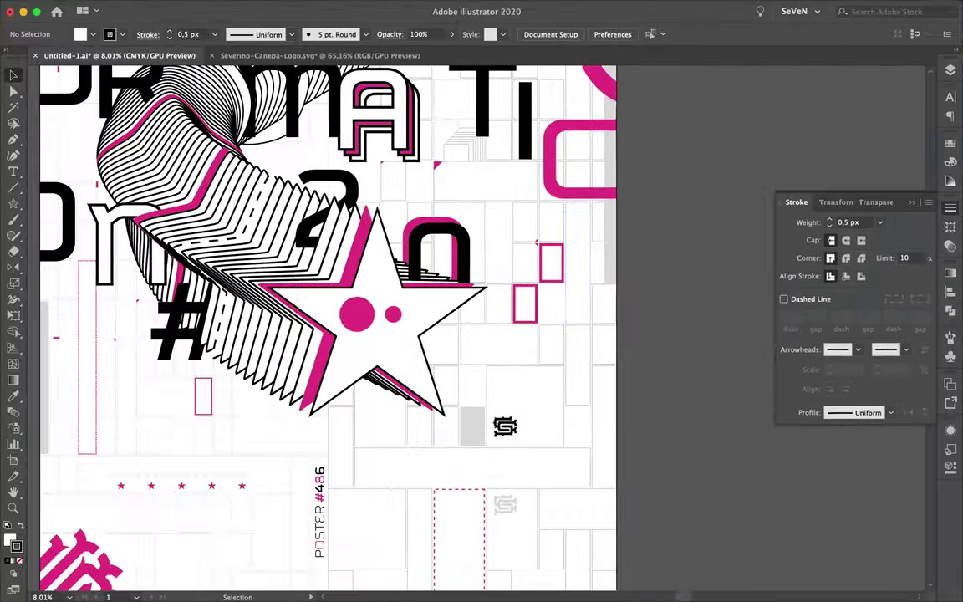
Edit the vertical label to read POSTER #485 and select the faint logo copy.
{"action": "key", "text": "t"}
{"action": "key", "text": "v"}
{"action": "scroll", "coordinate": [494, 451], "scroll_direction": "down", "scroll_amount": 2}
{"action": "left_click", "coordinate": [501, 437]}
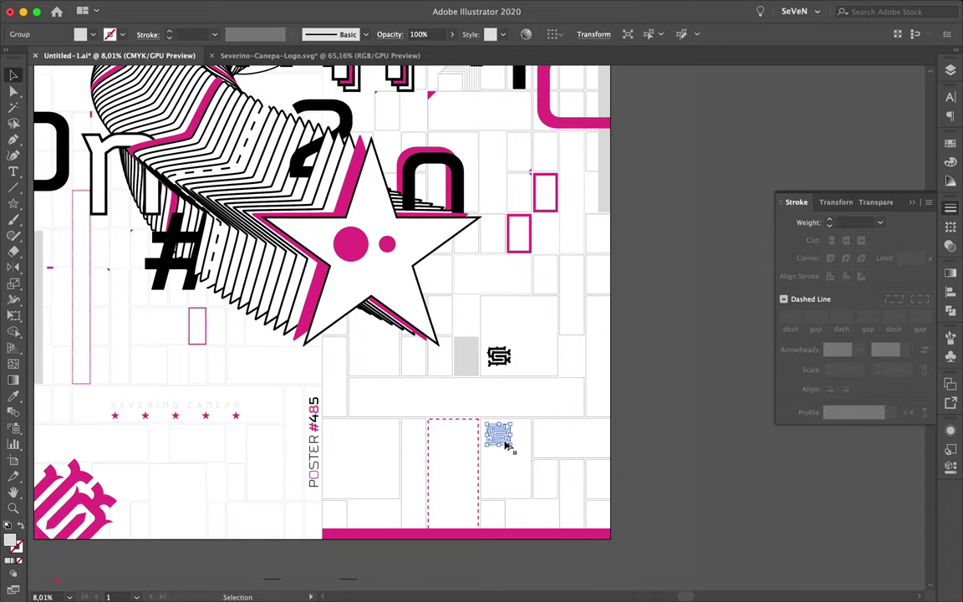
{"action": "scroll", "coordinate": [539, 376], "scroll_direction": "down", "scroll_amount": 5}
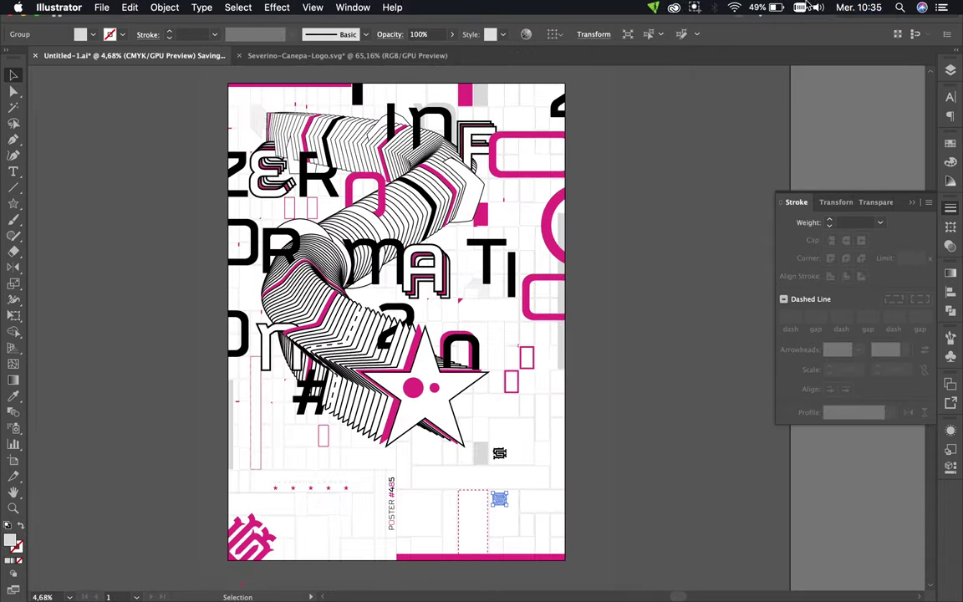
{"action": "scroll", "coordinate": [462, 383], "scroll_direction": "up", "scroll_amount": 5}
{"action": "scroll", "coordinate": [335, 502], "scroll_direction": "up", "scroll_amount": 4}
Duplicate the POSTER #485 line and retype the copy as APRIL 29 with 29 in magenta.
{"action": "left_click_drag", "start_coordinate": [340, 449], "coordinate": [365, 449]}
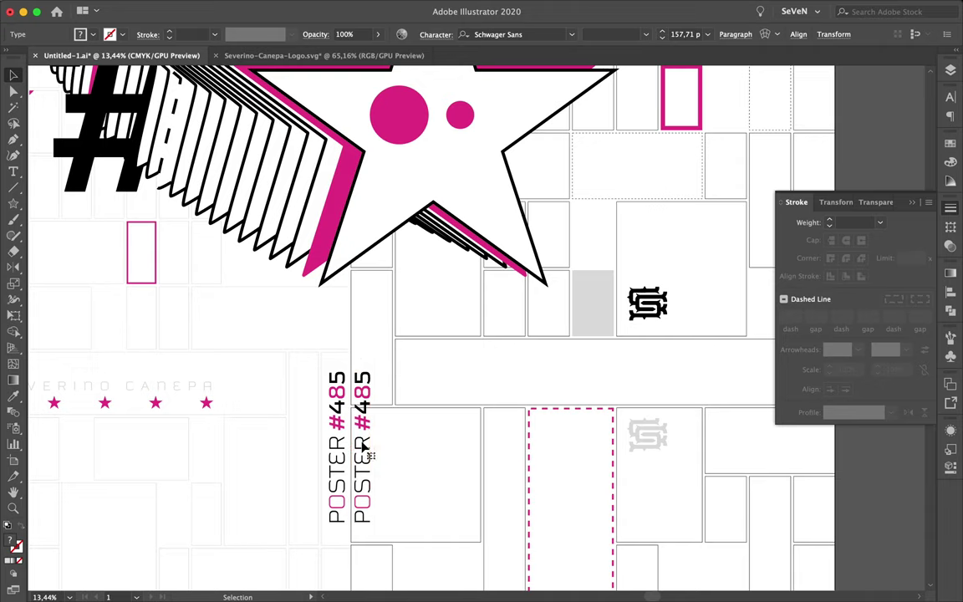
{"action": "left_click", "coordinate": [362, 438]}
{"action": "double_click", "coordinate": [365, 449]}
{"action": "type", "text": "APRIL"}
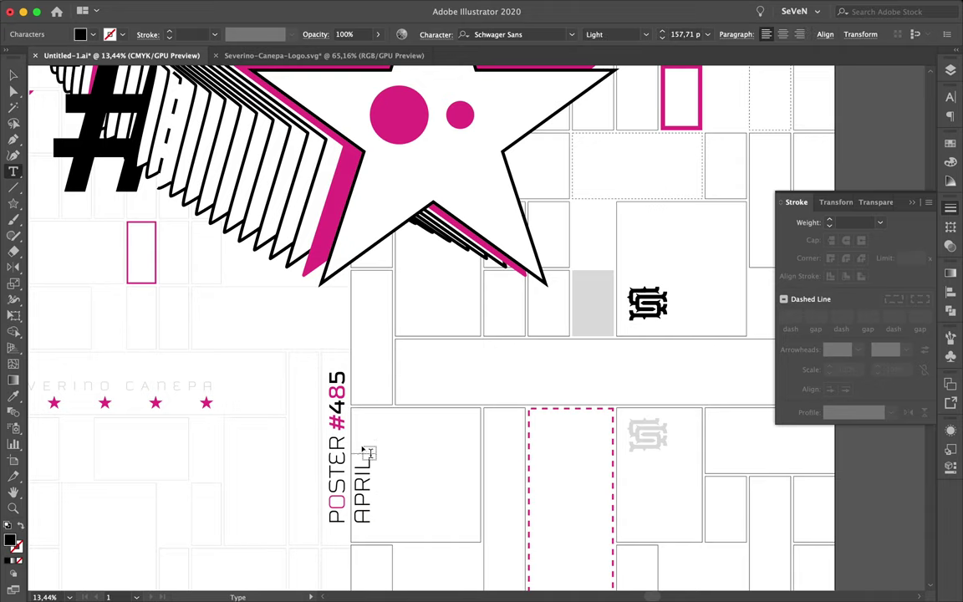
{"action": "left_click", "coordinate": [951, 245]}
{"action": "key", "text": "ctrl+t"}
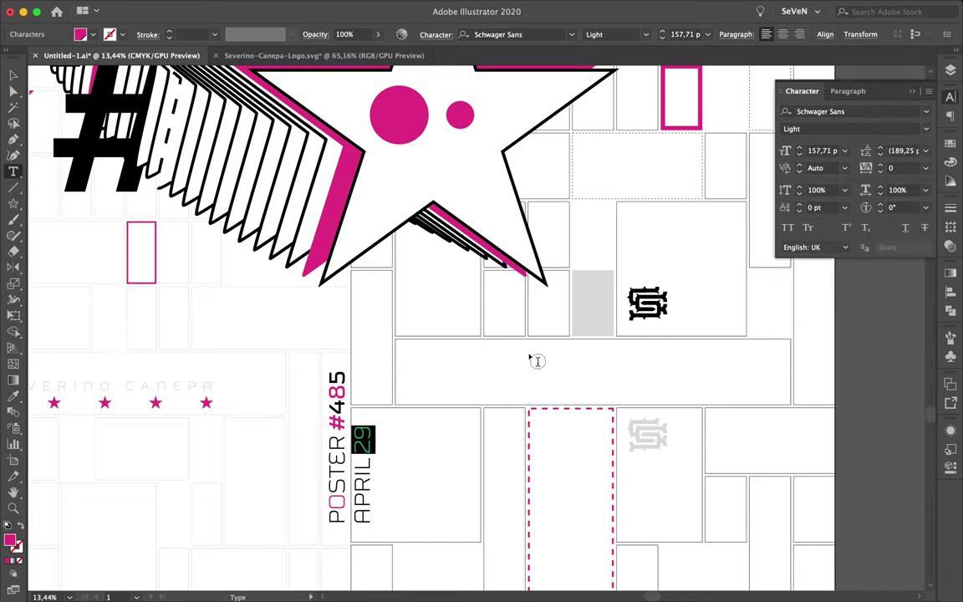
{"action": "left_click_drag", "start_coordinate": [362, 522], "coordinate": [362, 458]}
{"action": "left_click", "coordinate": [853, 128]}
{"action": "key", "text": "Escape"}
Fit the poster in view and delete the leftover INFORMATION text below it.
{"action": "key", "text": "ctrl+0"}
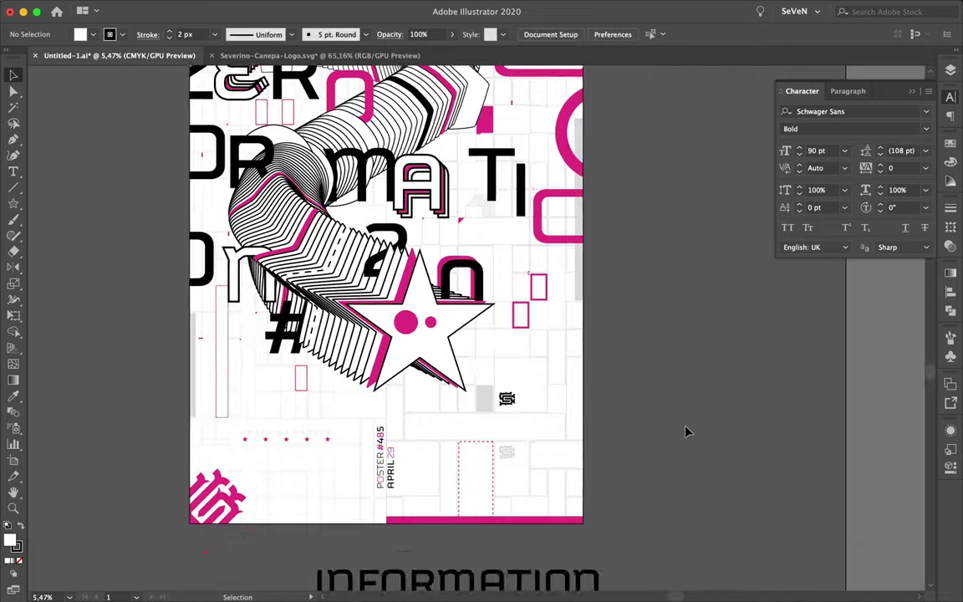
{"action": "scroll", "coordinate": [501, 312], "scroll_direction": "up", "scroll_amount": 5}
{"action": "scroll", "coordinate": [425, 305], "scroll_direction": "down", "scroll_amount": 2}
{"action": "scroll", "coordinate": [400, 231], "scroll_direction": "down", "scroll_amount": 2}
{"action": "scroll", "coordinate": [434, 206], "scroll_direction": "down", "scroll_amount": 2}
{"action": "scroll", "coordinate": [398, 282], "scroll_direction": "down", "scroll_amount": 2}
{"action": "left_click", "coordinate": [402, 462]}
{"action": "key", "text": "Delete"}
{"action": "left_click", "coordinate": [709, 6]}
{"action": "left_click", "coordinate": [710, 35]}
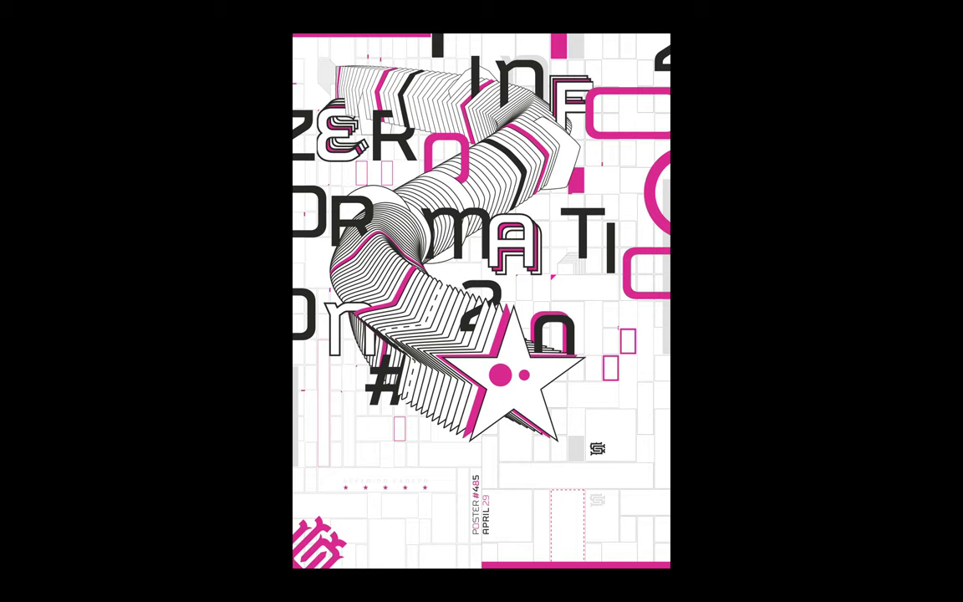